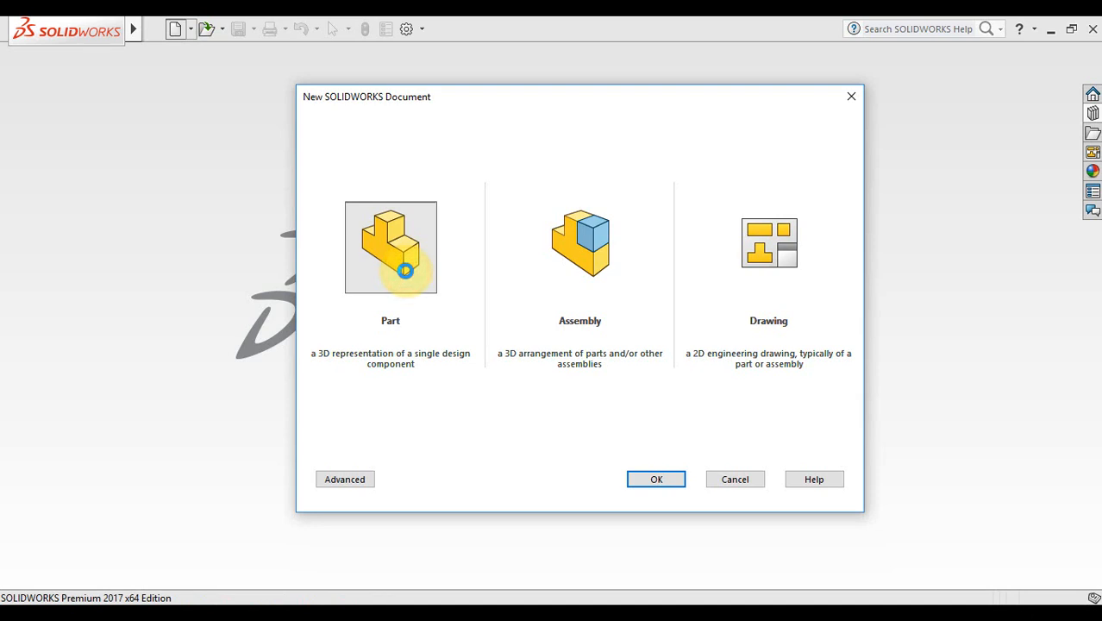
Create a new part document
double_click(405, 270)
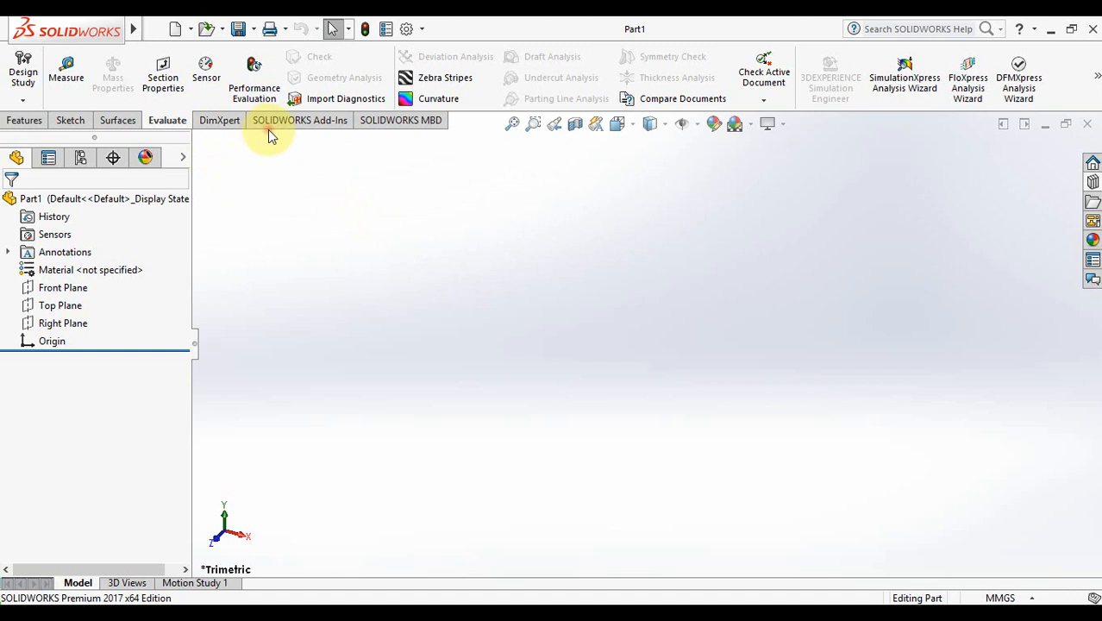
left_click(300, 120)
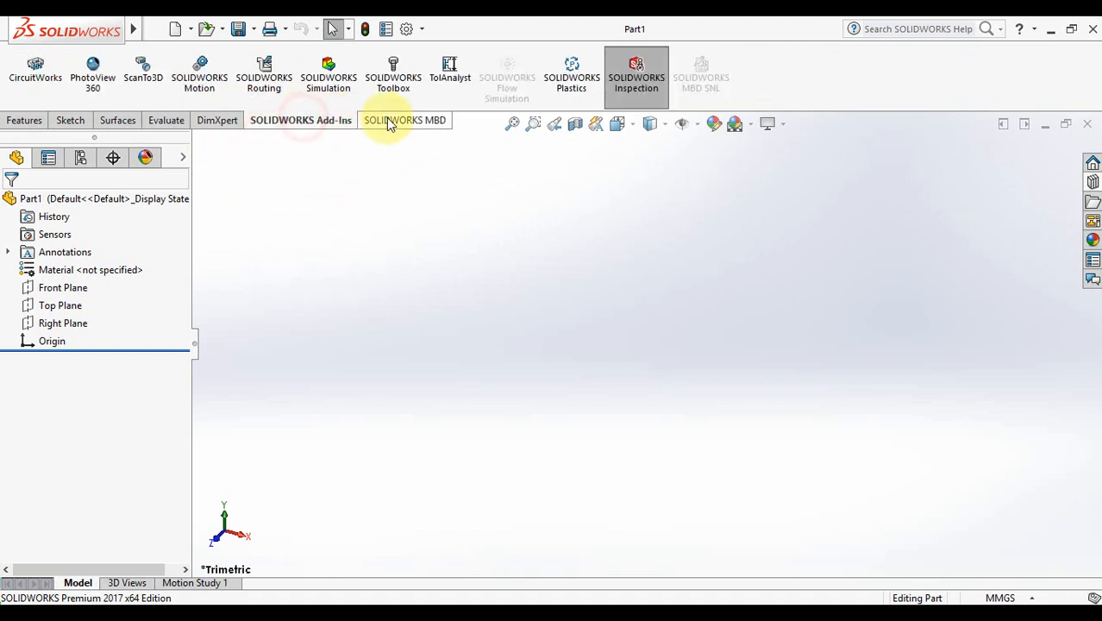
left_click(389, 123)
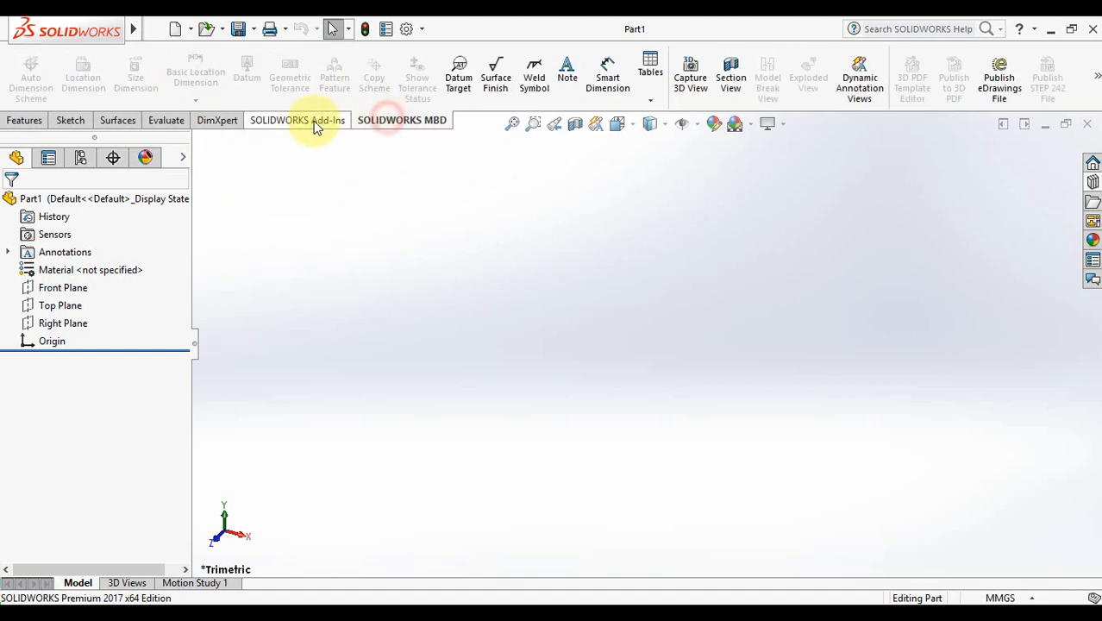
left_click(313, 121)
left_click(215, 125)
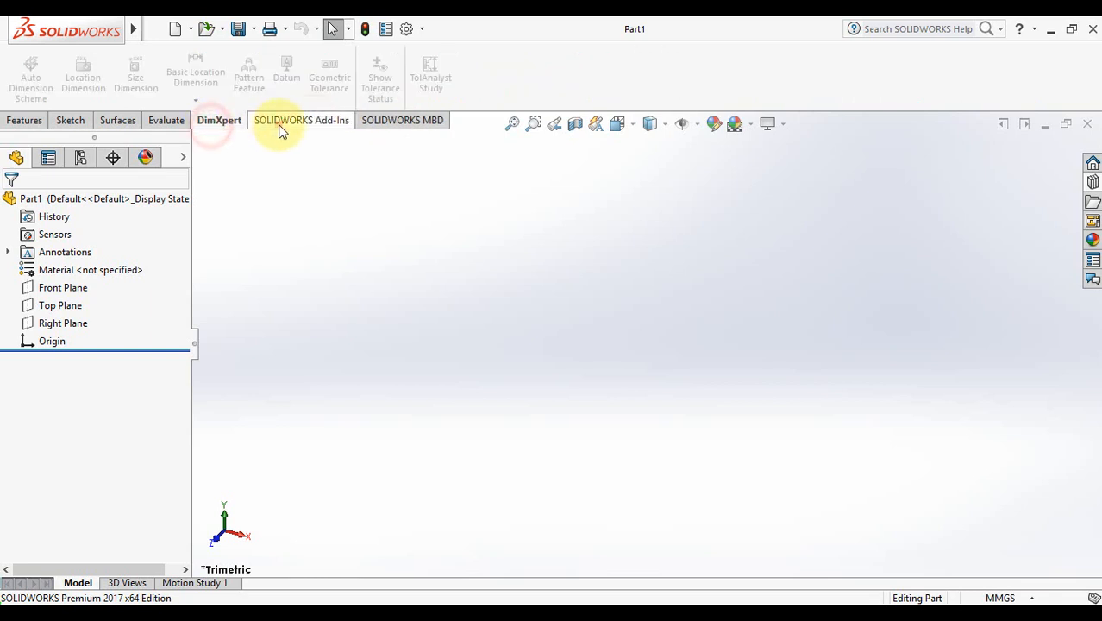
left_click(279, 128)
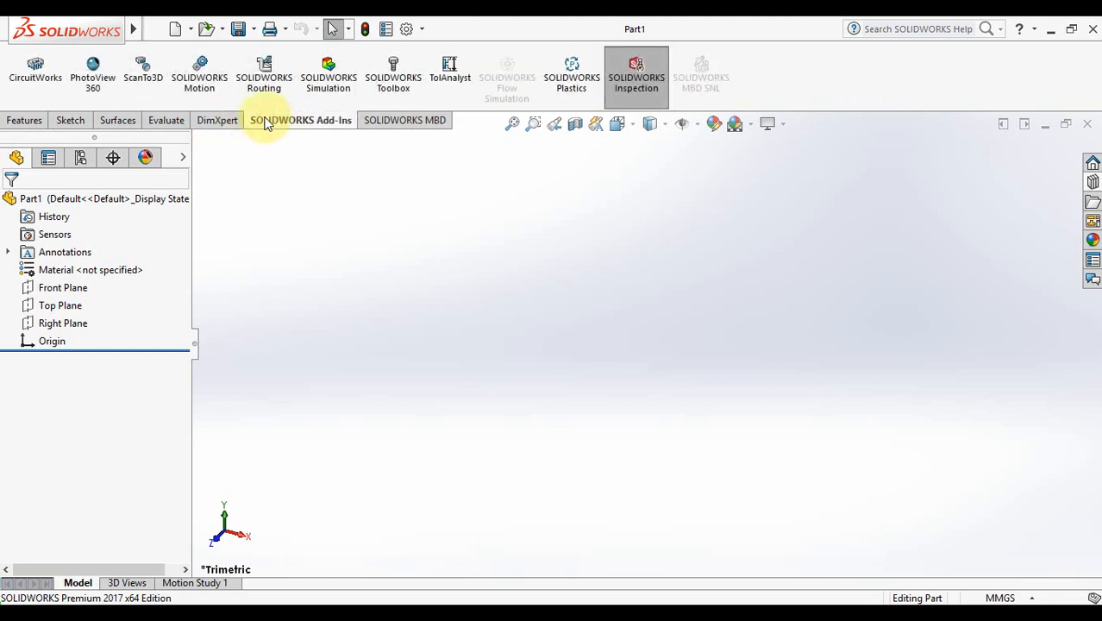
left_click(161, 121)
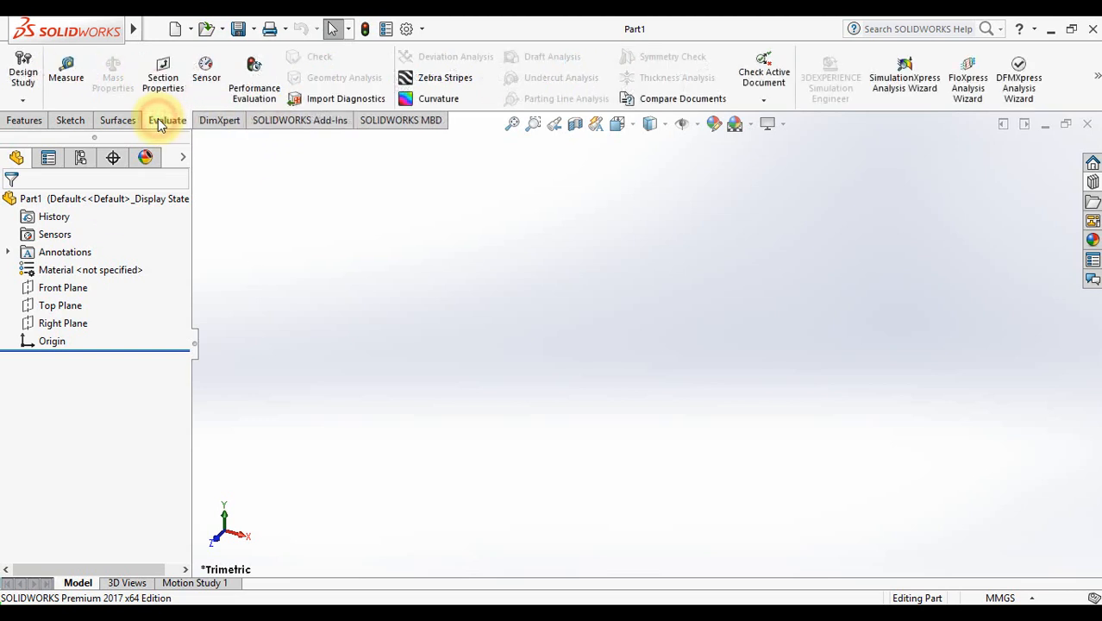
right_click(162, 123)
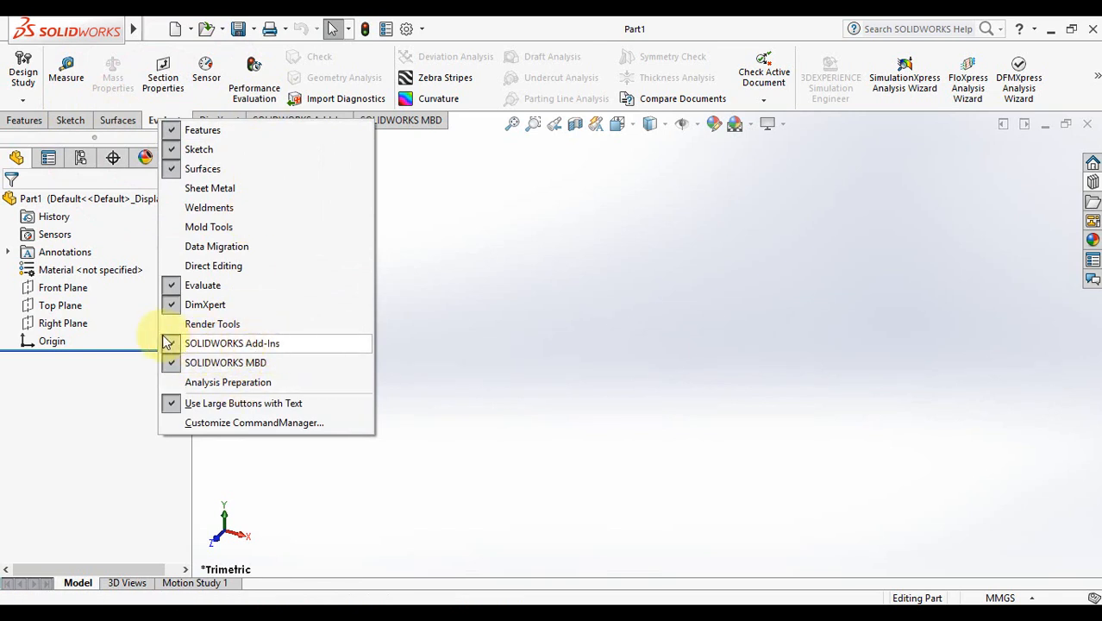
left_click(464, 316)
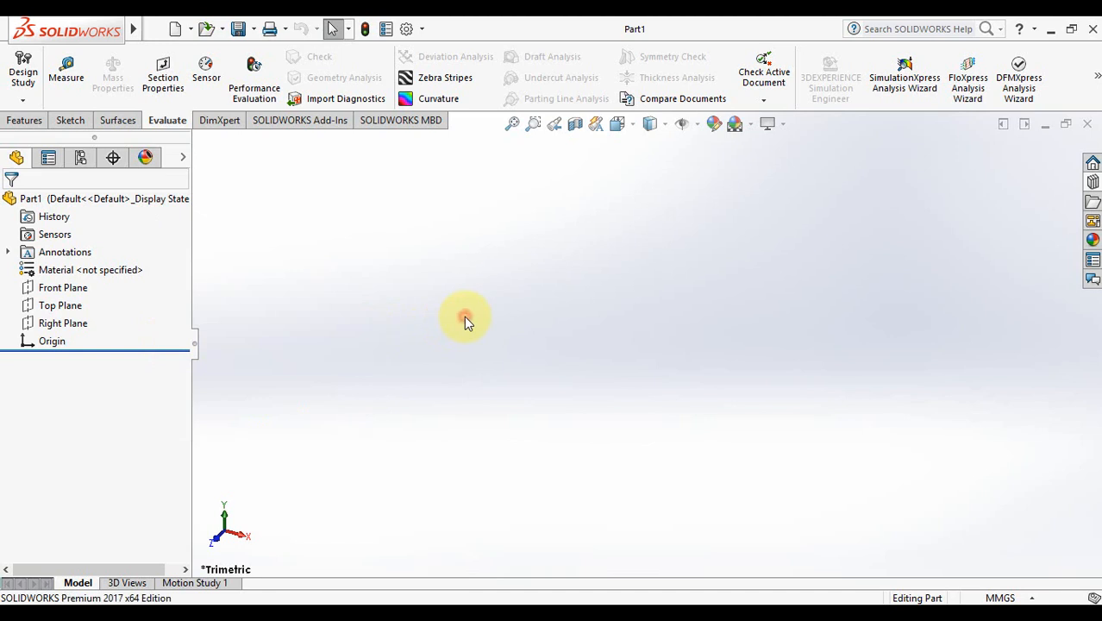
Load the SOLIDWORKS Toolbox add-in
left_click(280, 121)
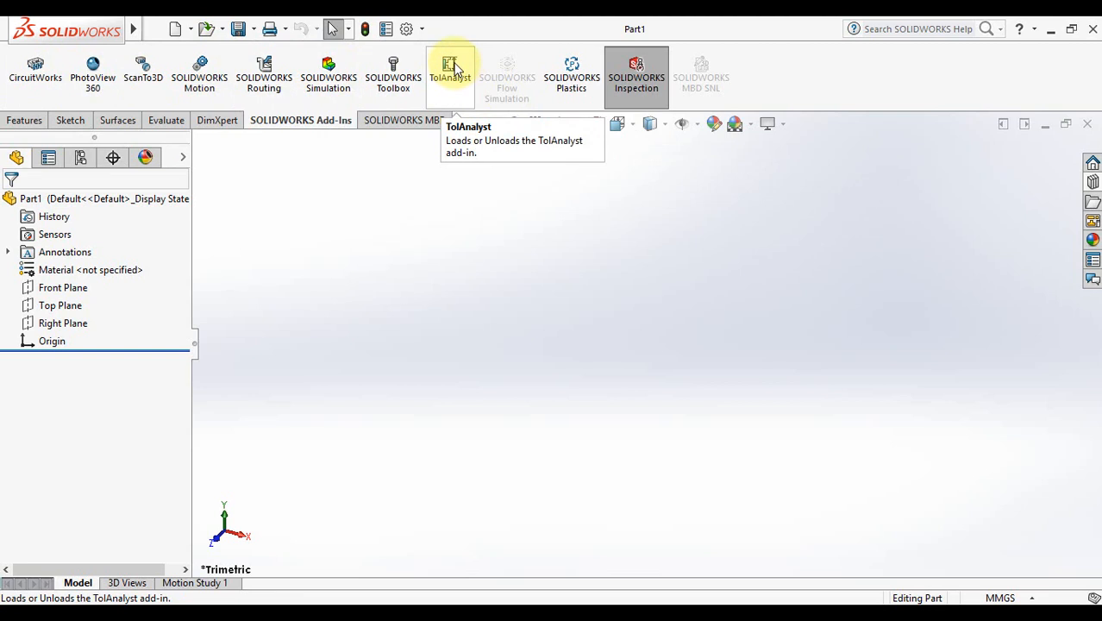
left_click(402, 82)
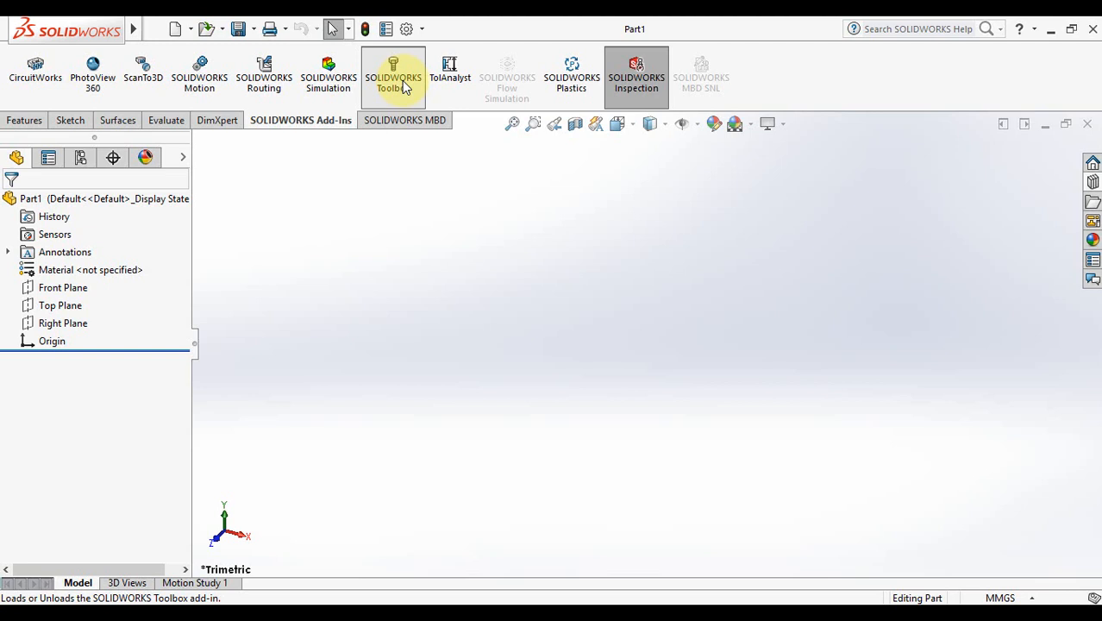
left_click(405, 87)
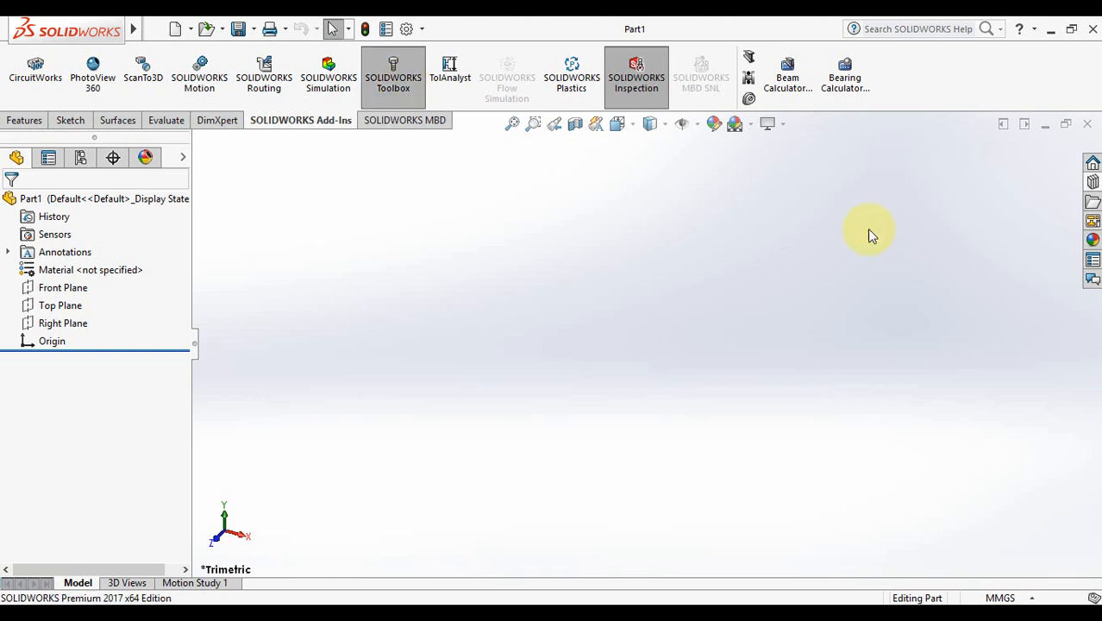
Open the Design Library and expand the Toolbox to browse its standards
left_click(1092, 181)
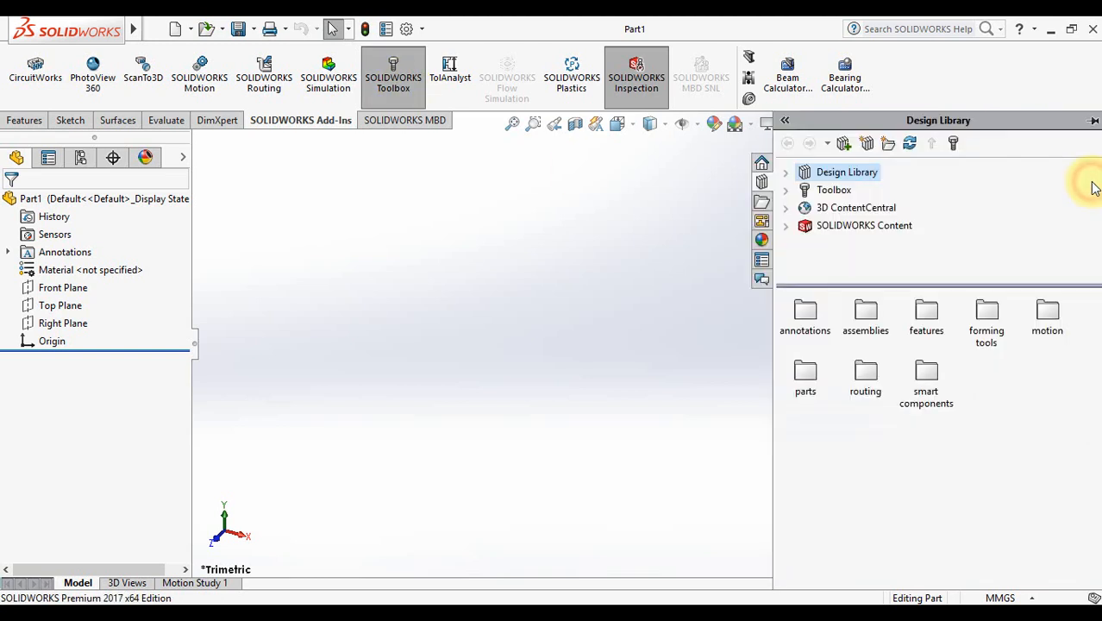
double_click(800, 191)
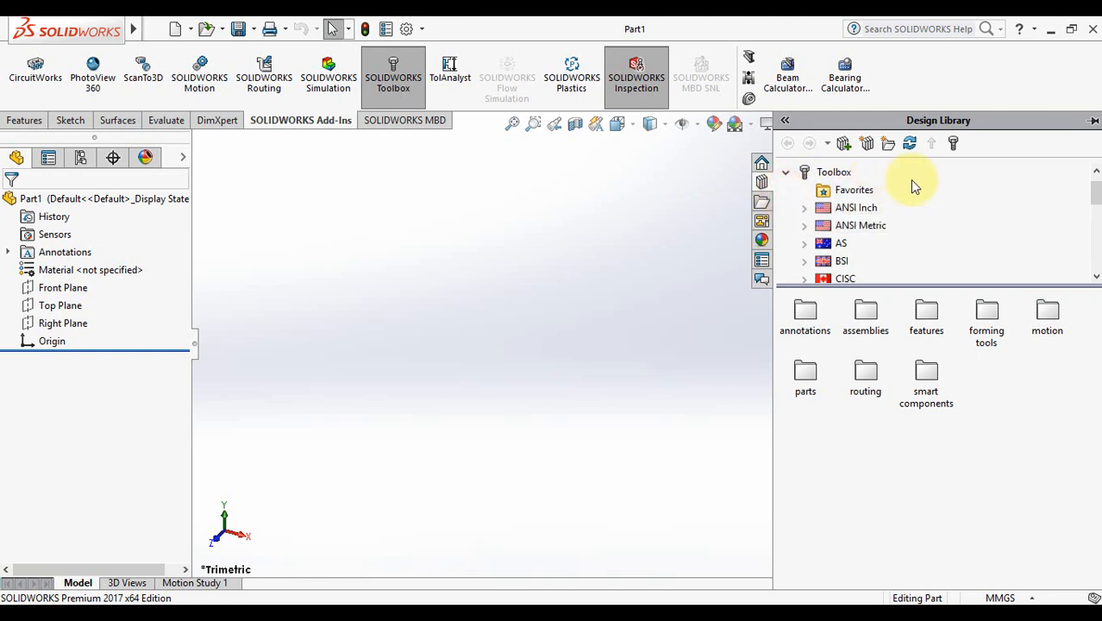
mouse_move(1095, 185)
left_mouse_down()
mouse_move(1097, 251)
mouse_move(1096, 185)
mouse_move(1098, 200)
left_mouse_up()
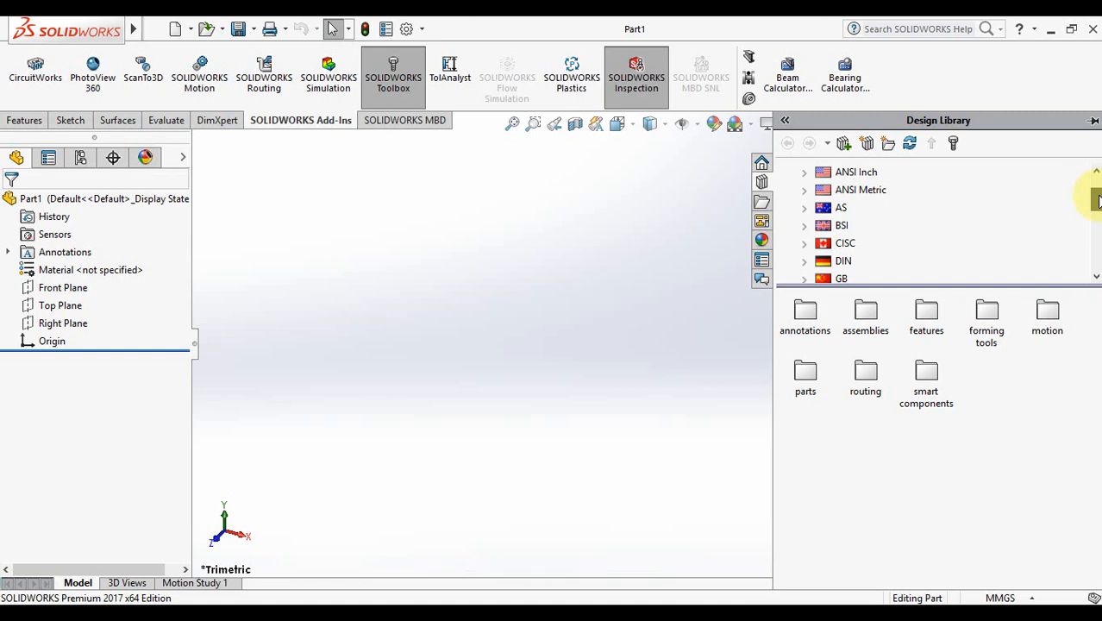
mouse_move(1097, 200)
left_mouse_down()
mouse_move(1097, 184)
mouse_move(1096, 218)
mouse_move(1096, 182)
left_mouse_up()
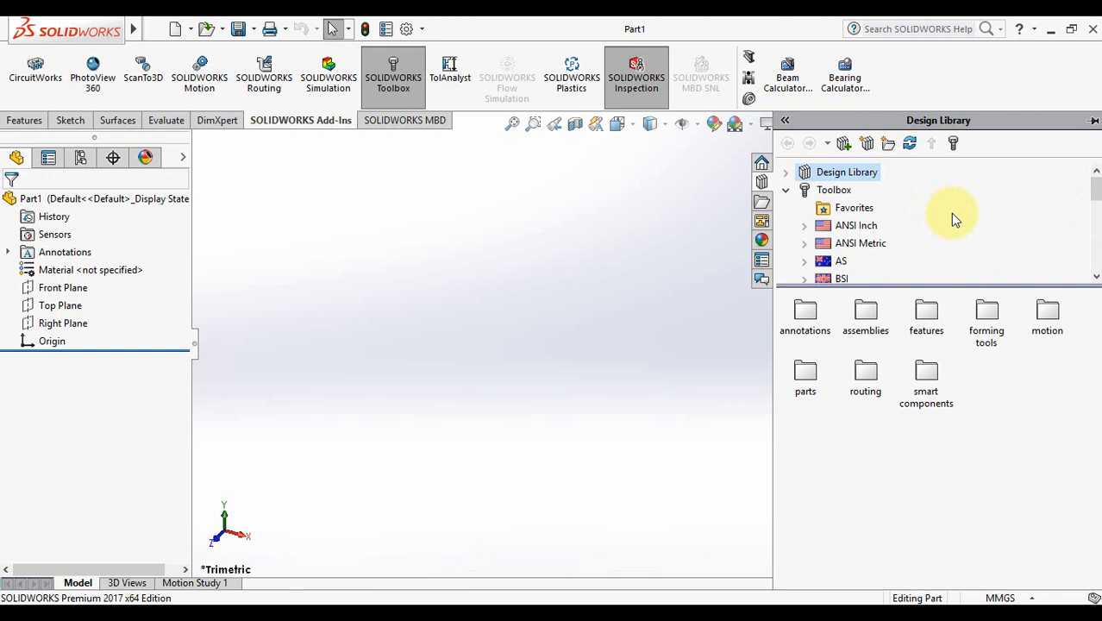
scroll(954, 220, "down", 2)
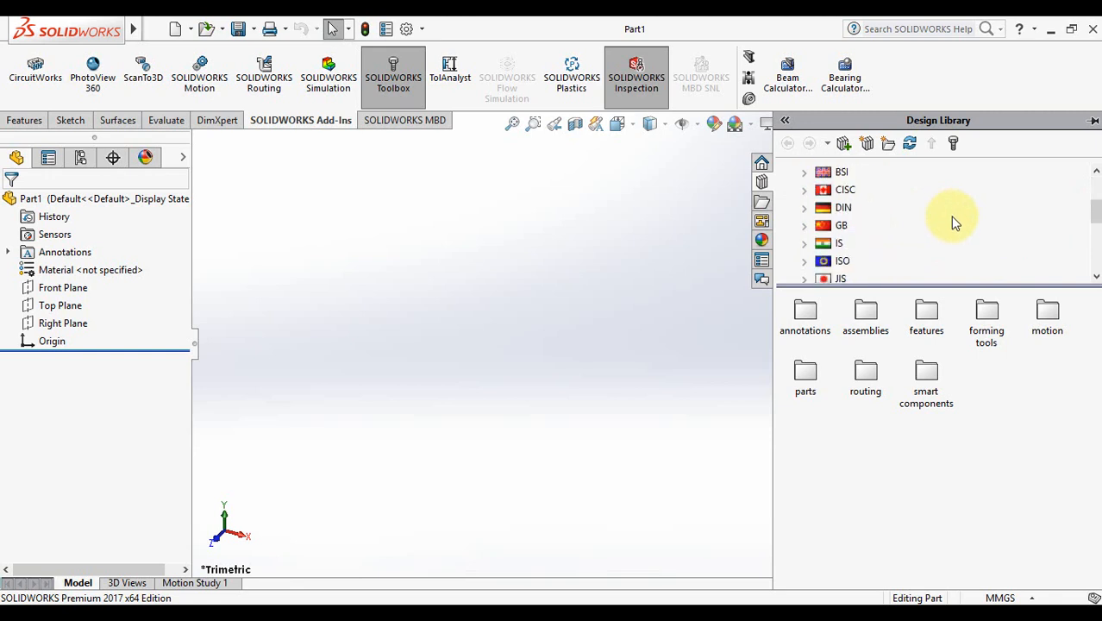
scroll(954, 220, "up", 2)
scroll(951, 213, "down", 1)
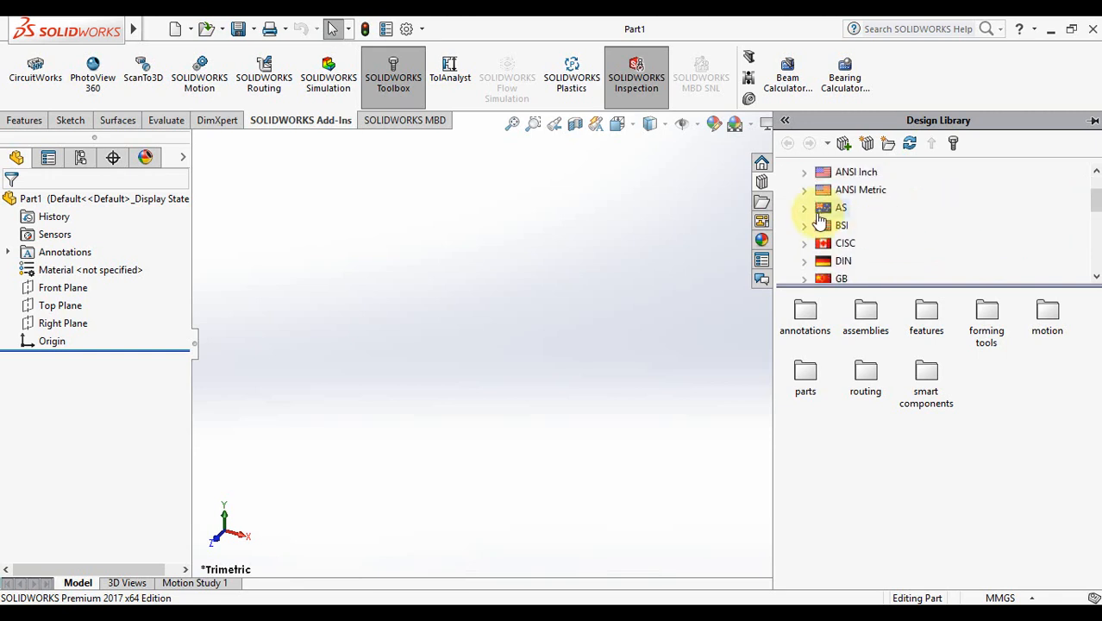
Open the Gears category of Power Transmission in the Toolbox's ANSI Metric standard and look through its gear types
left_click(806, 191)
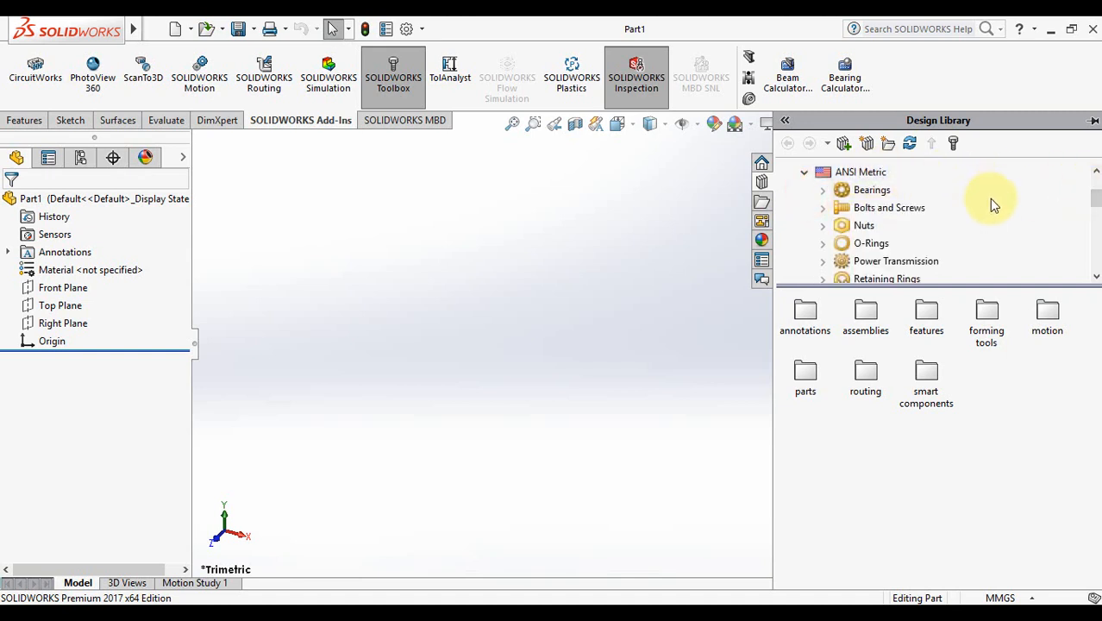
scroll(989, 198, "down", 1)
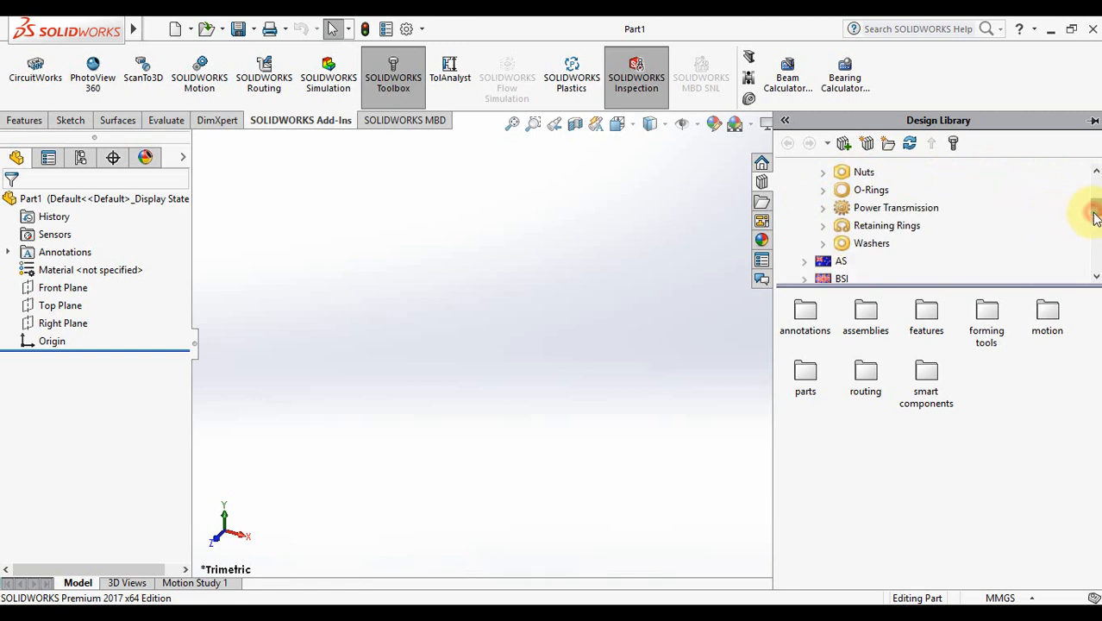
mouse_move(1093, 217)
left_mouse_down()
mouse_move(1094, 198)
mouse_move(1097, 211)
left_mouse_up()
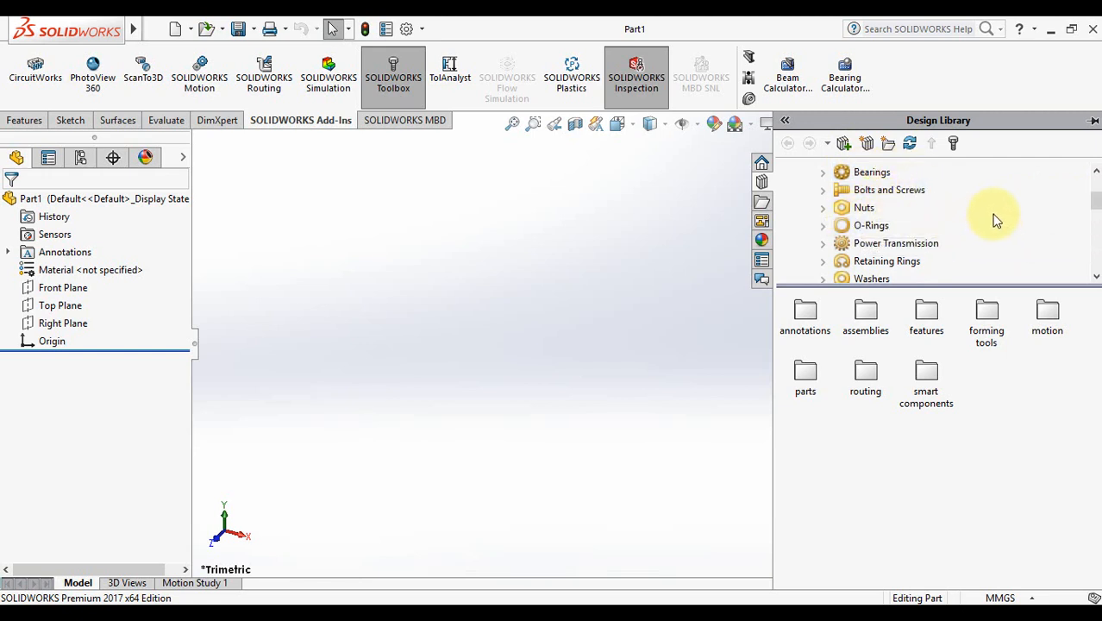
scroll(995, 220, "down", 1)
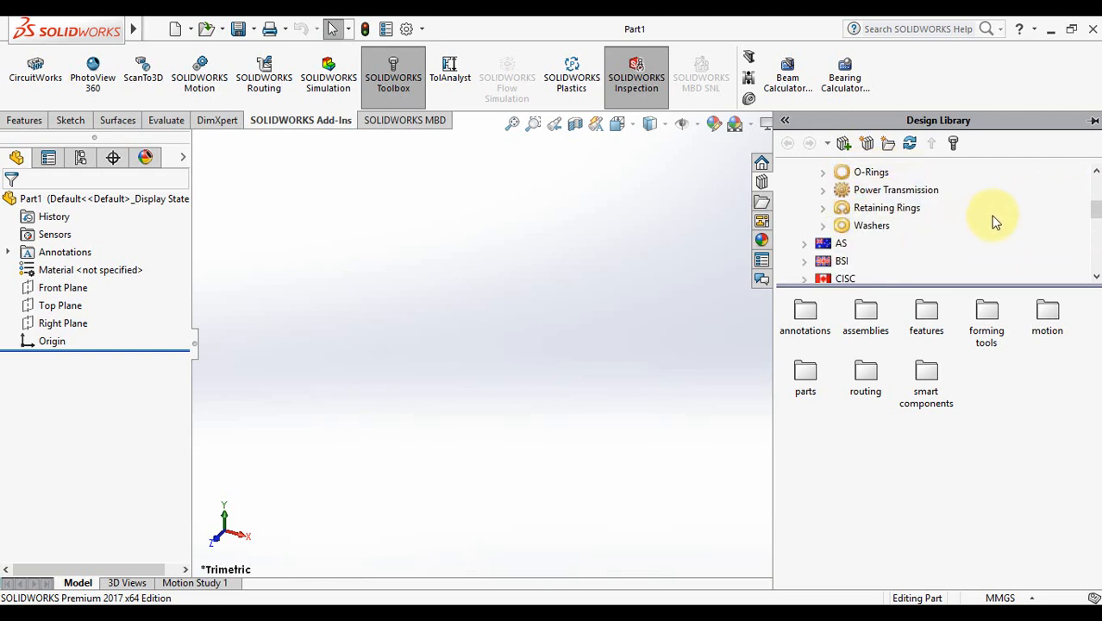
left_click(821, 190)
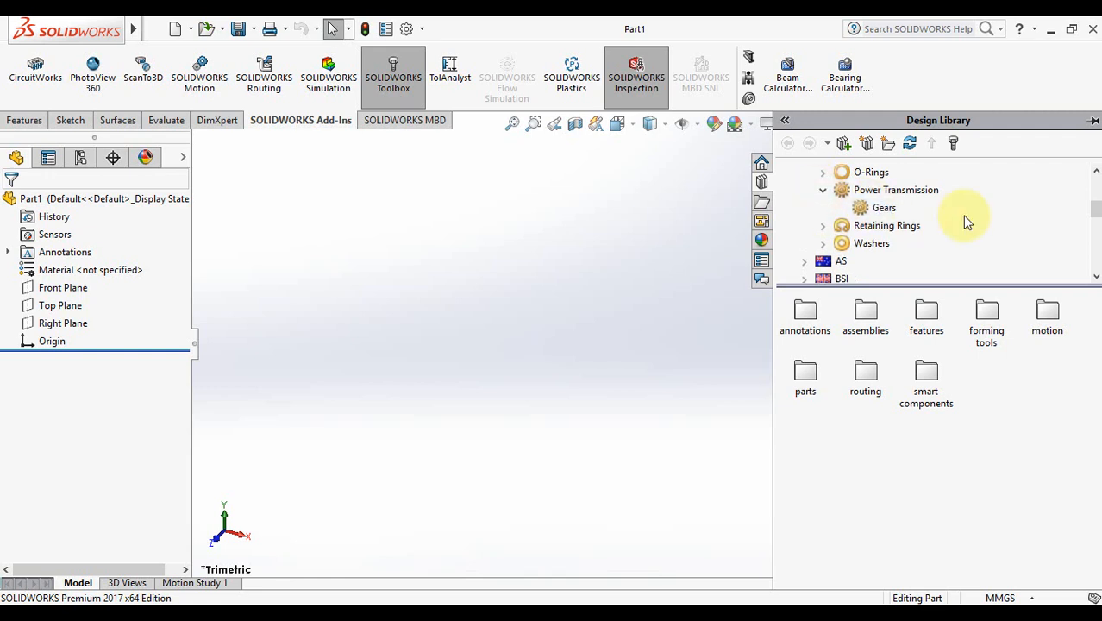
left_click(886, 210)
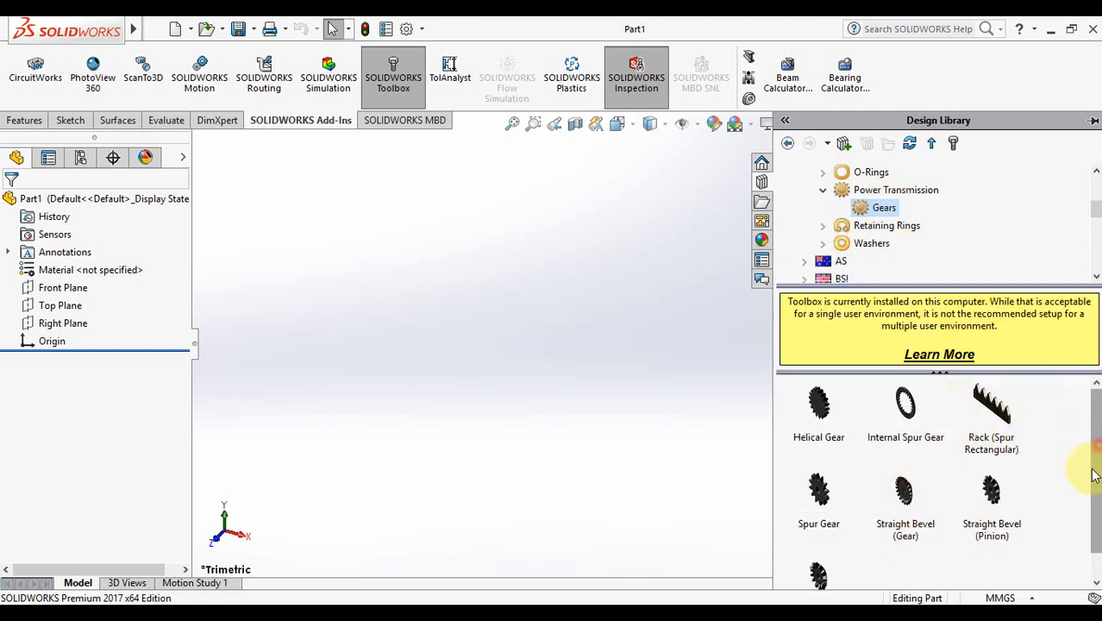
left_click_drag(1092, 470, 1090, 438)
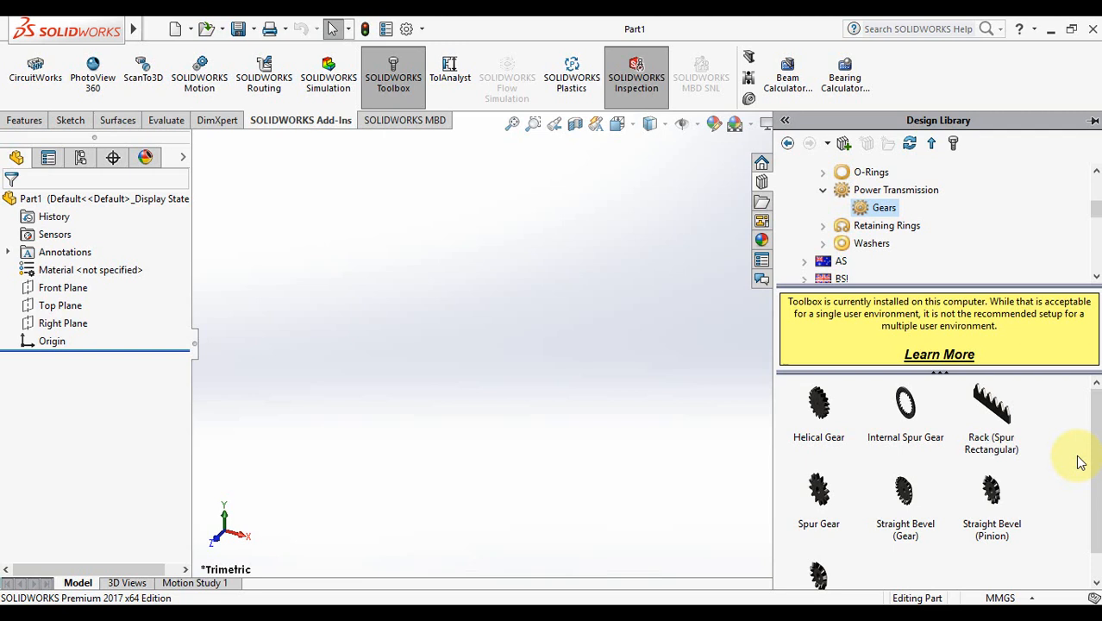
Create a part from the ANSI Metric Spur Gear component
mouse_move(825, 513)
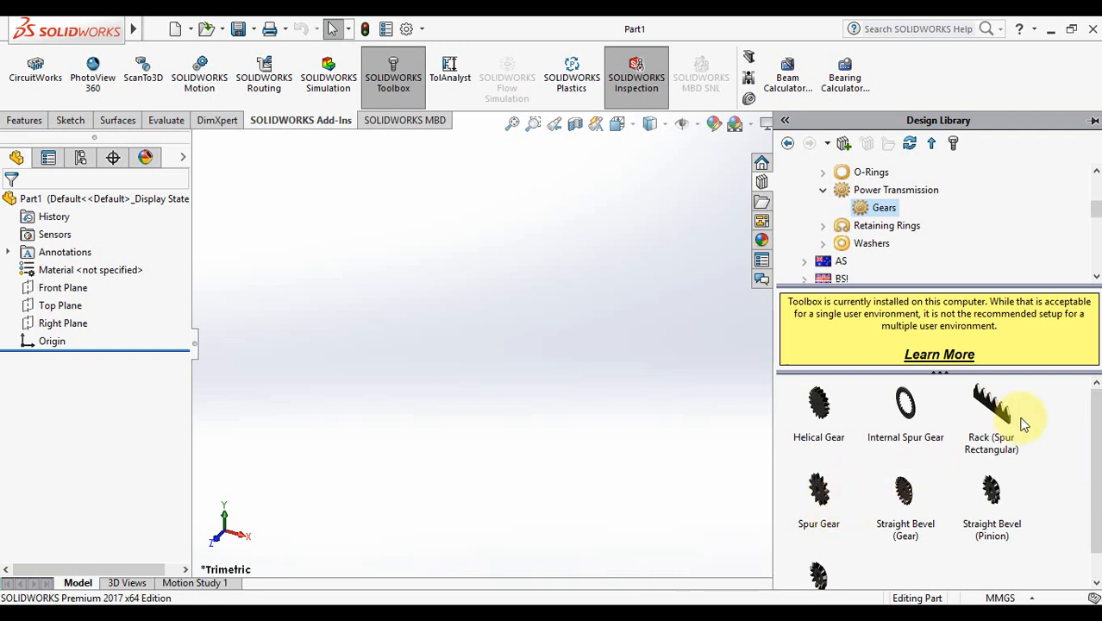
mouse_move(1009, 414)
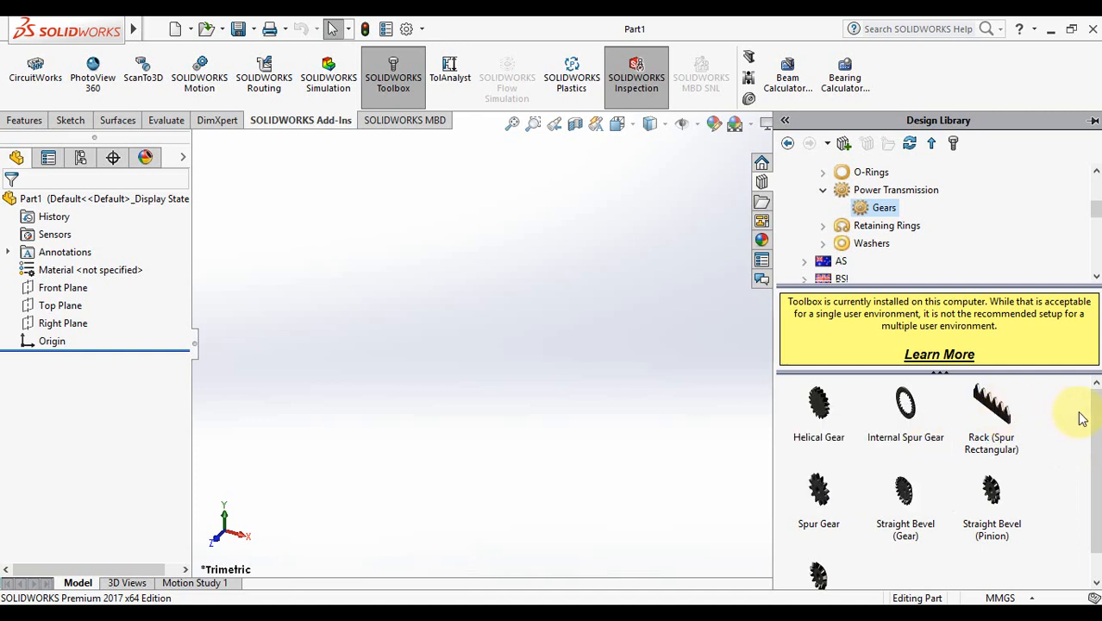
right_click(824, 501)
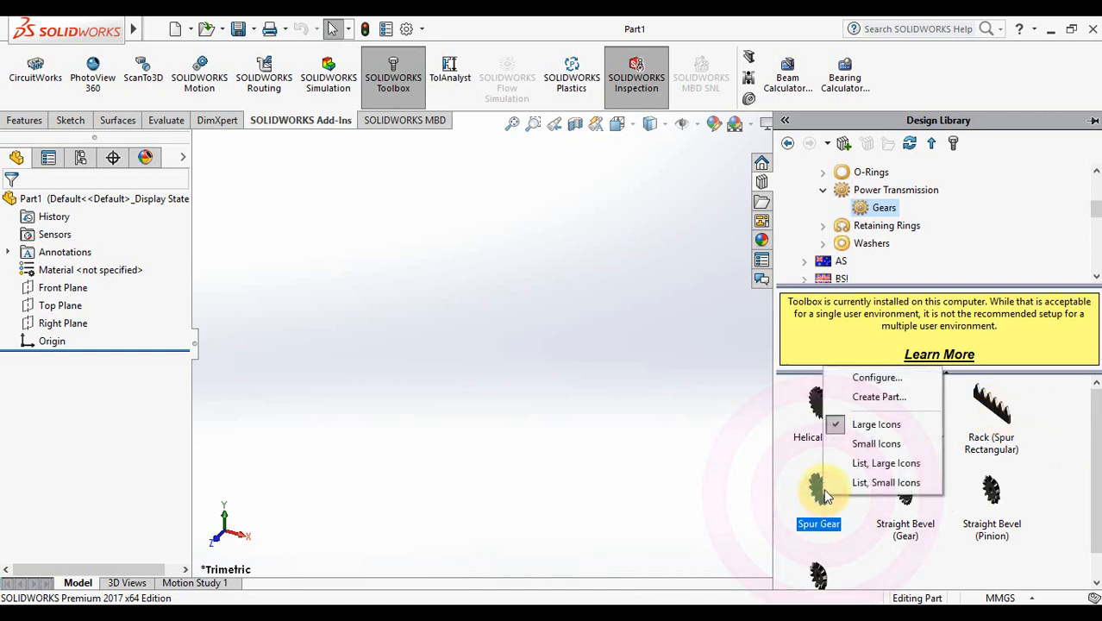
left_click(895, 397)
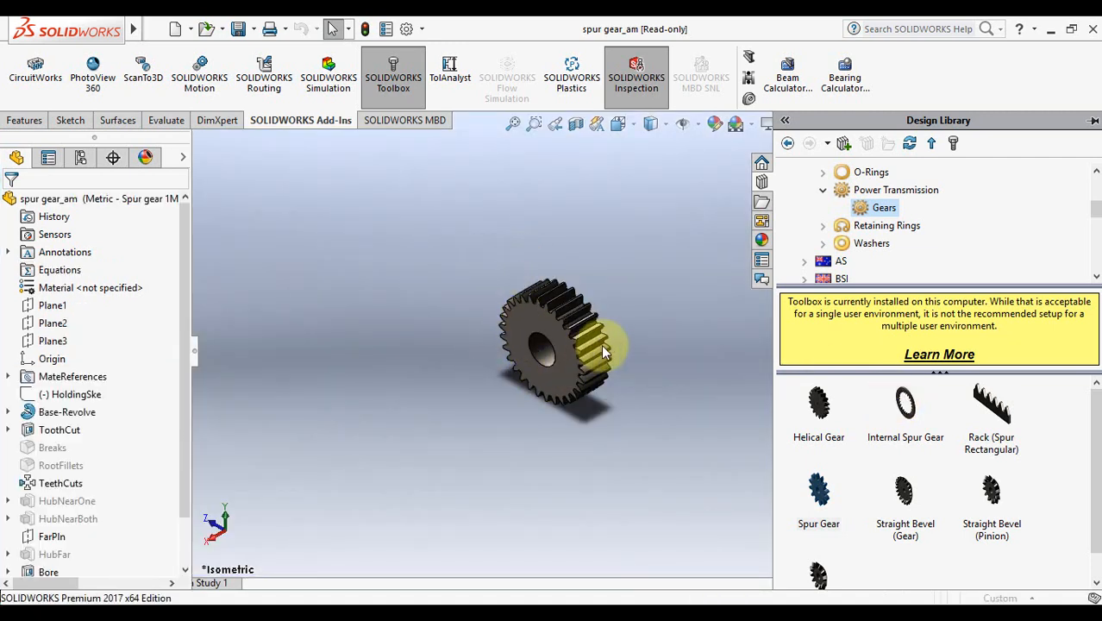
left_click(622, 394)
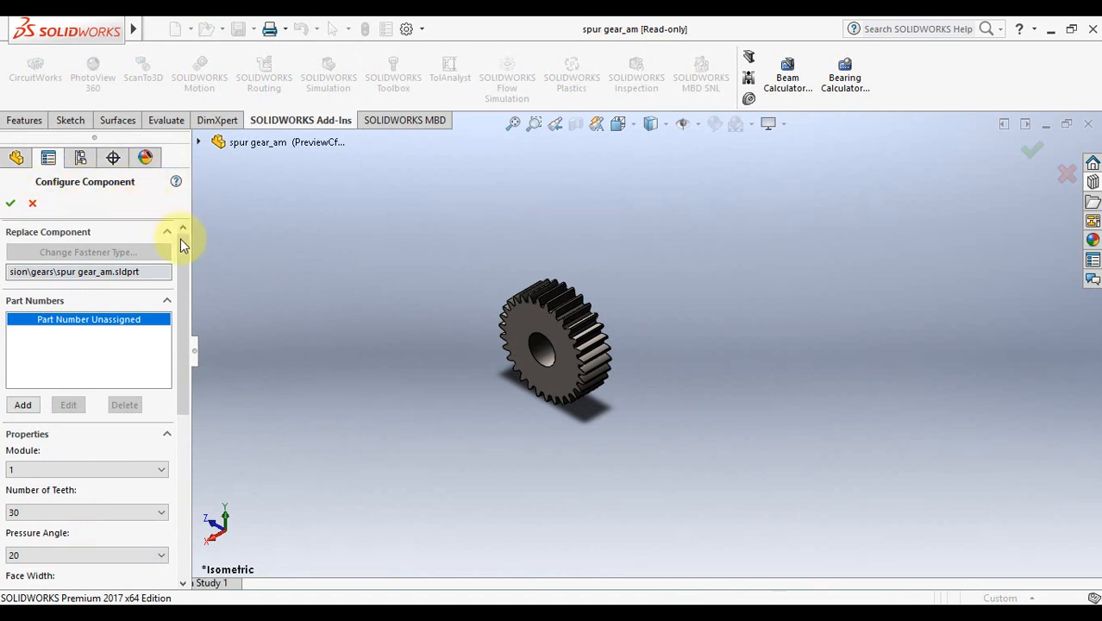
Examine the spur gear's configuration properties and the available module values, with the gear viewed face-on
left_click_drag(181, 248, 179, 337)
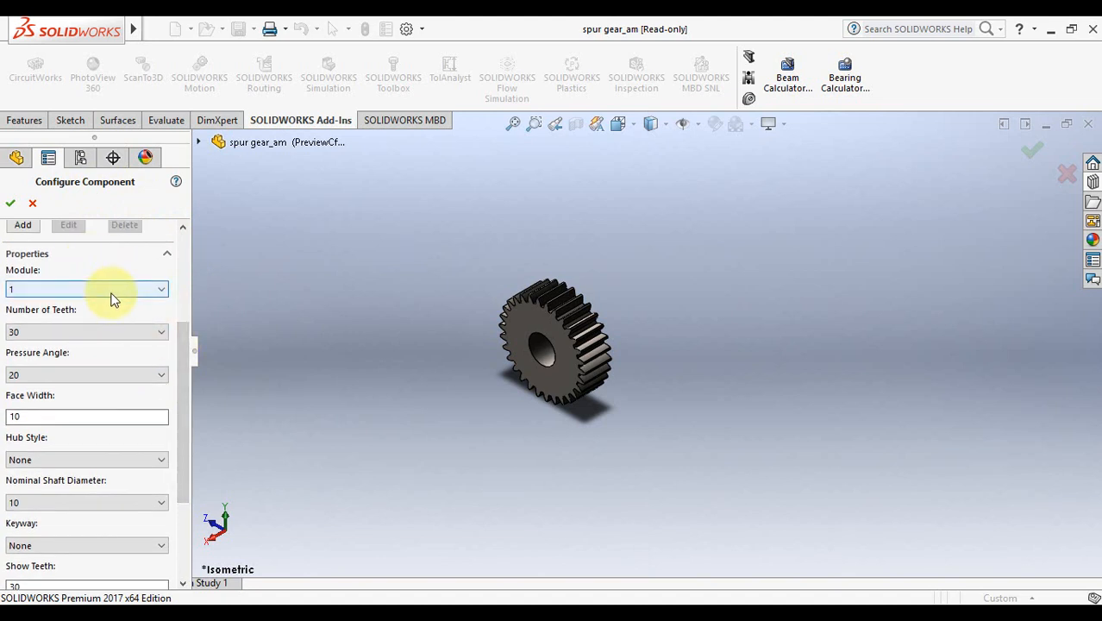
key("ctrl+4")
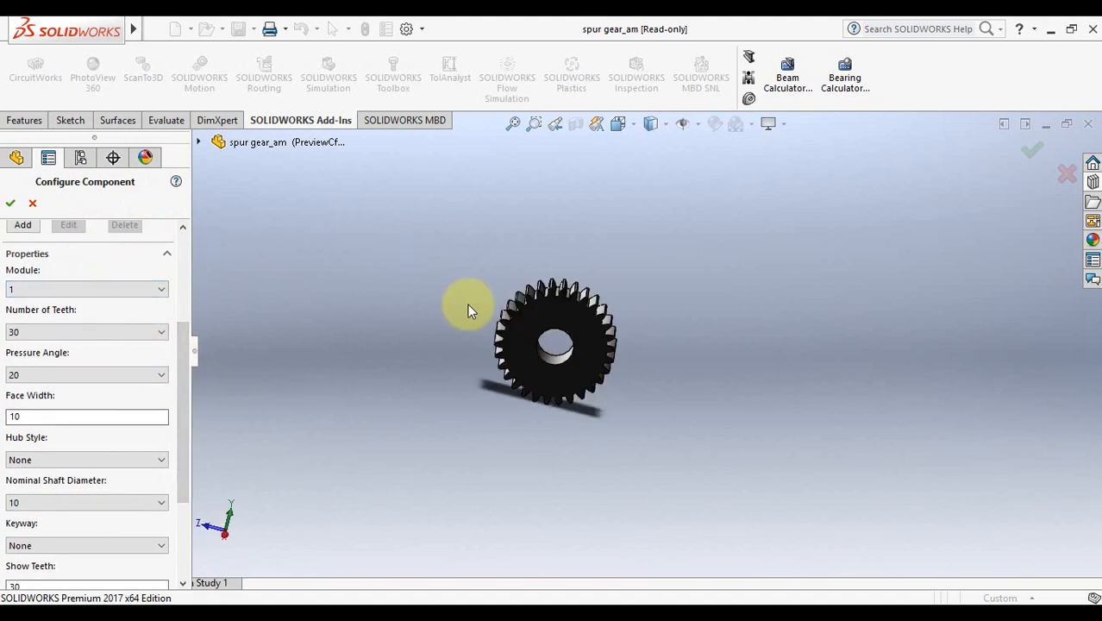
left_click(137, 287)
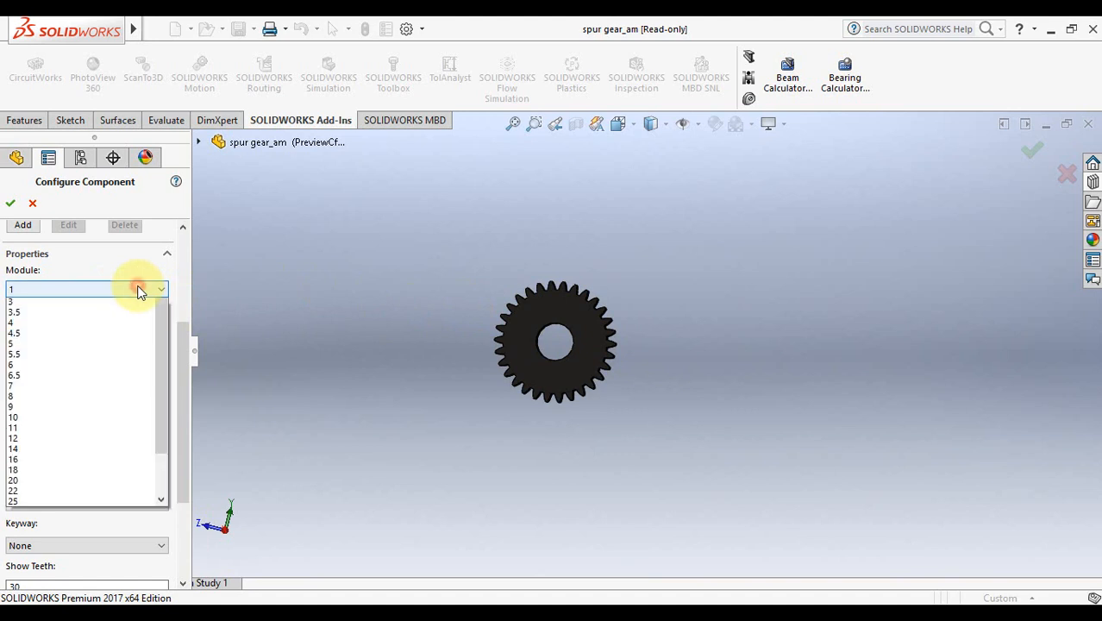
left_click(137, 285)
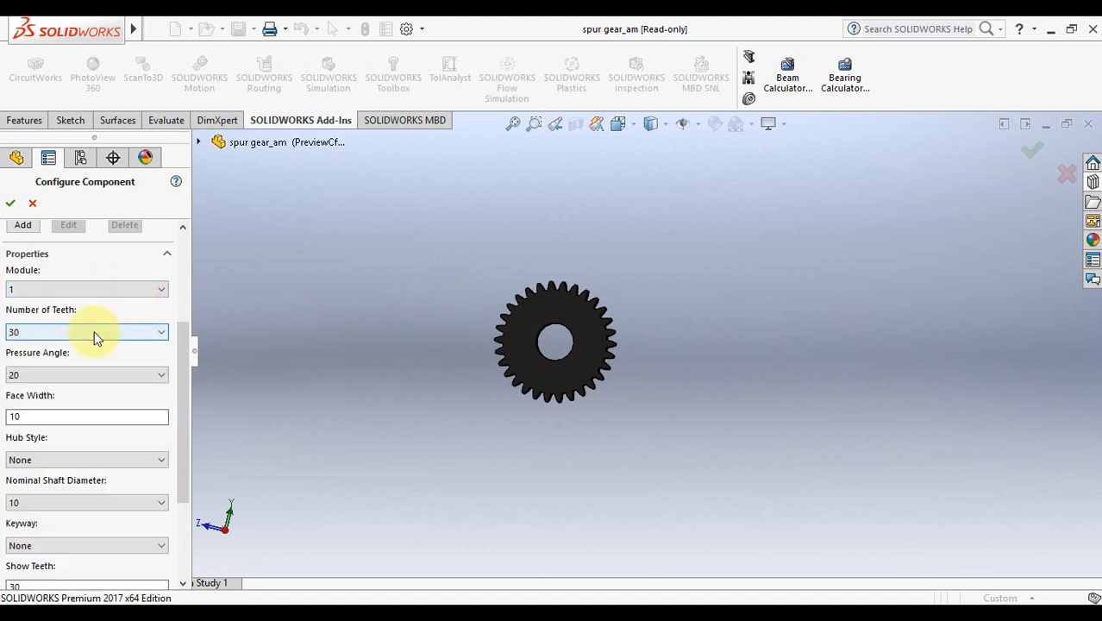
left_click(100, 280)
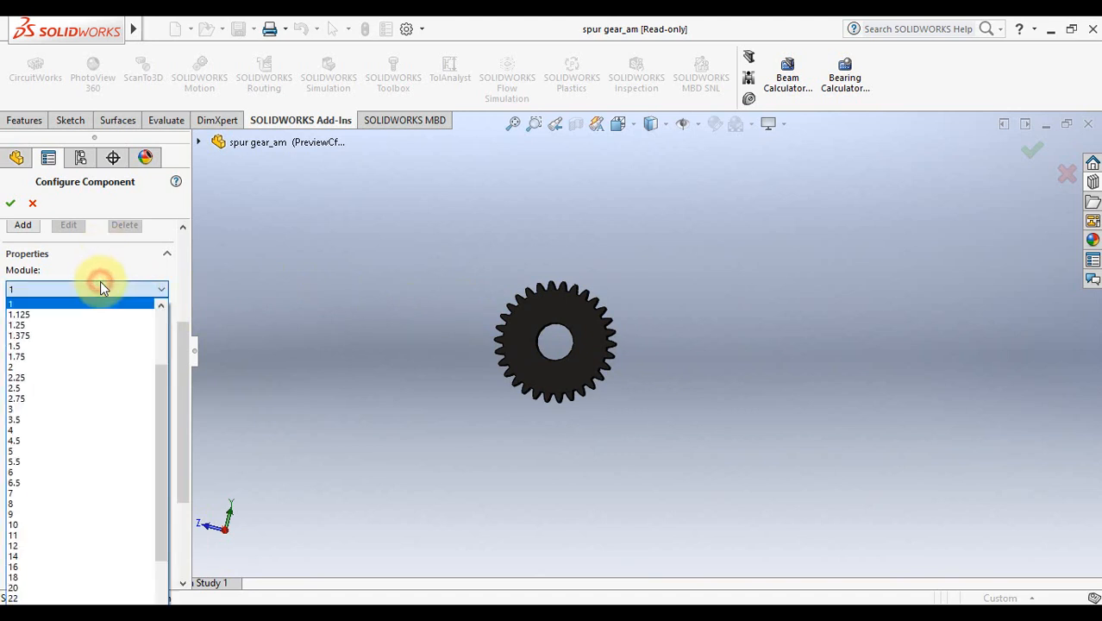
left_click(100, 280)
left_click(100, 280)
left_click(100, 286)
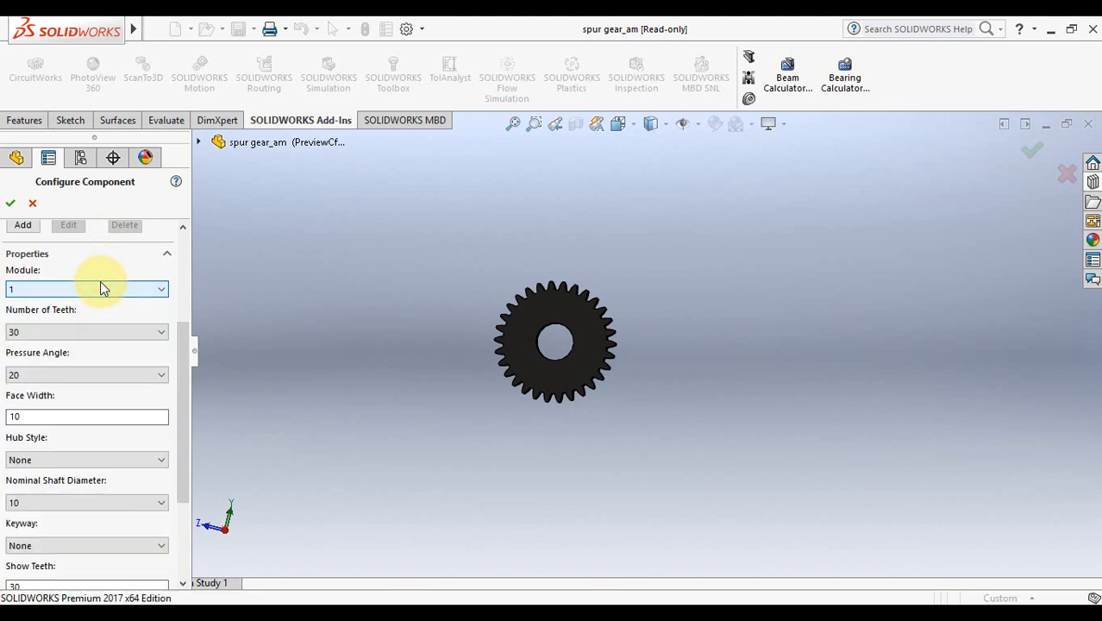
Set the spur gear's module to 10 and fit the enlarged gear in view
left_click(89, 331)
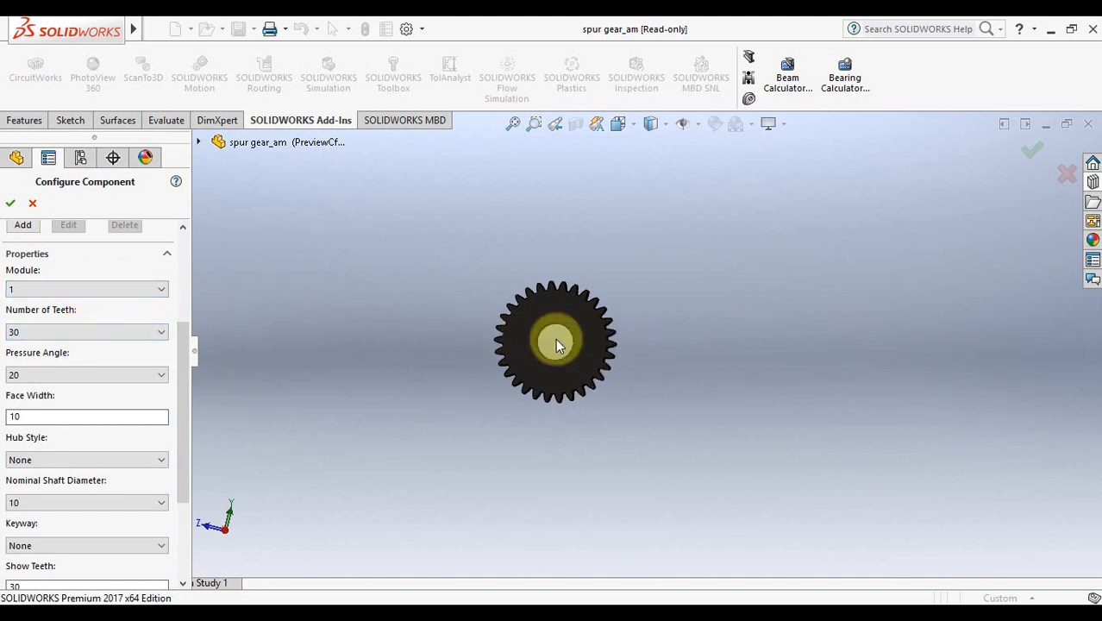
scroll(555, 341, "down", 3)
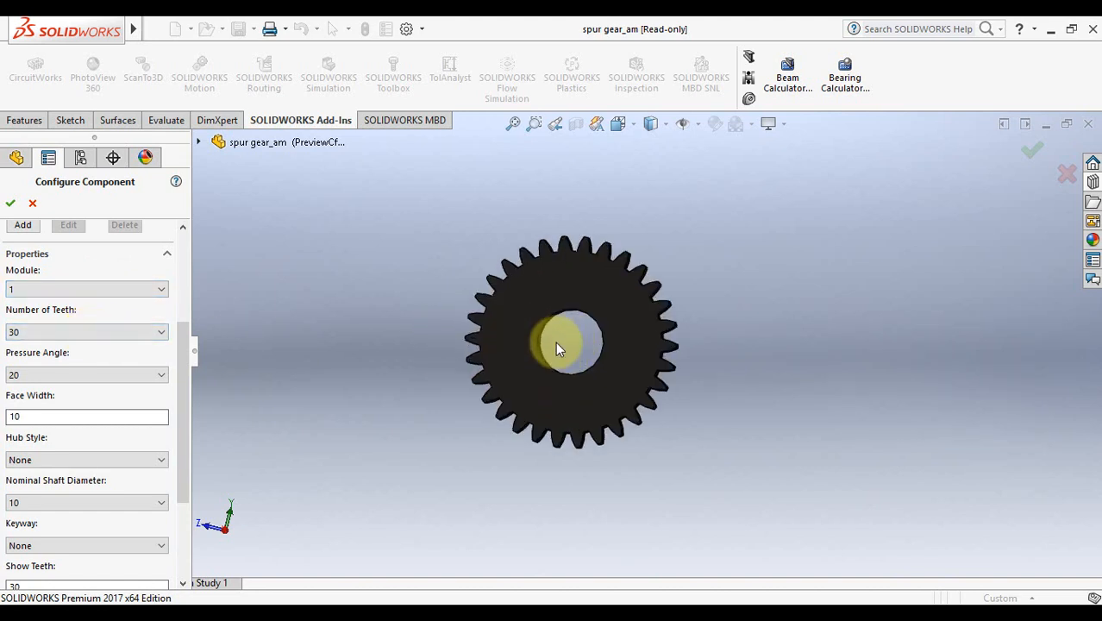
left_click(97, 289)
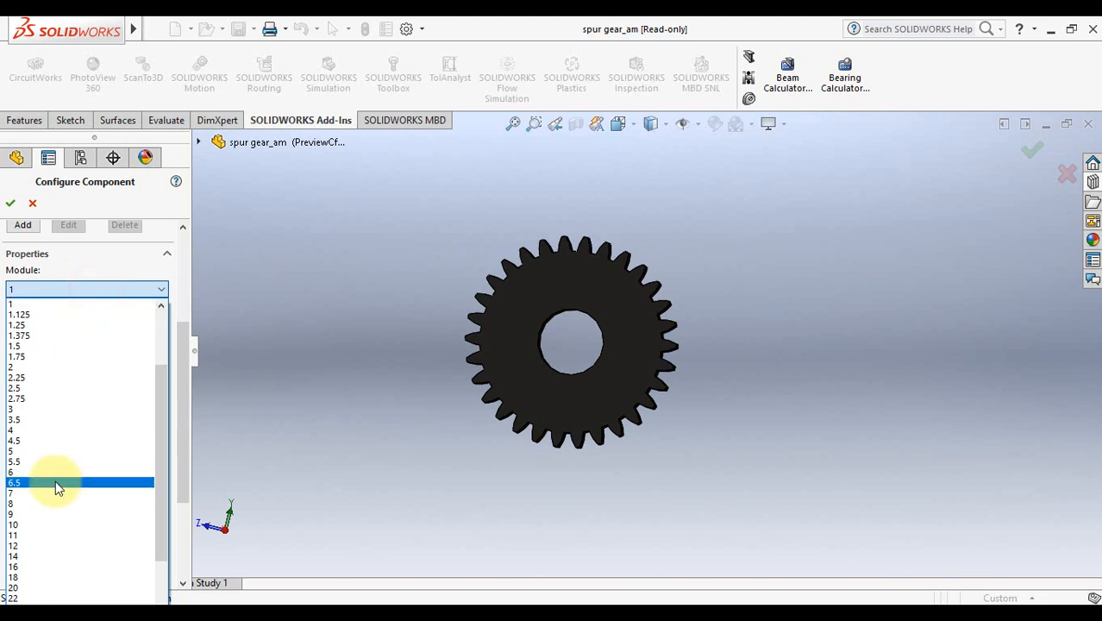
left_click(43, 524)
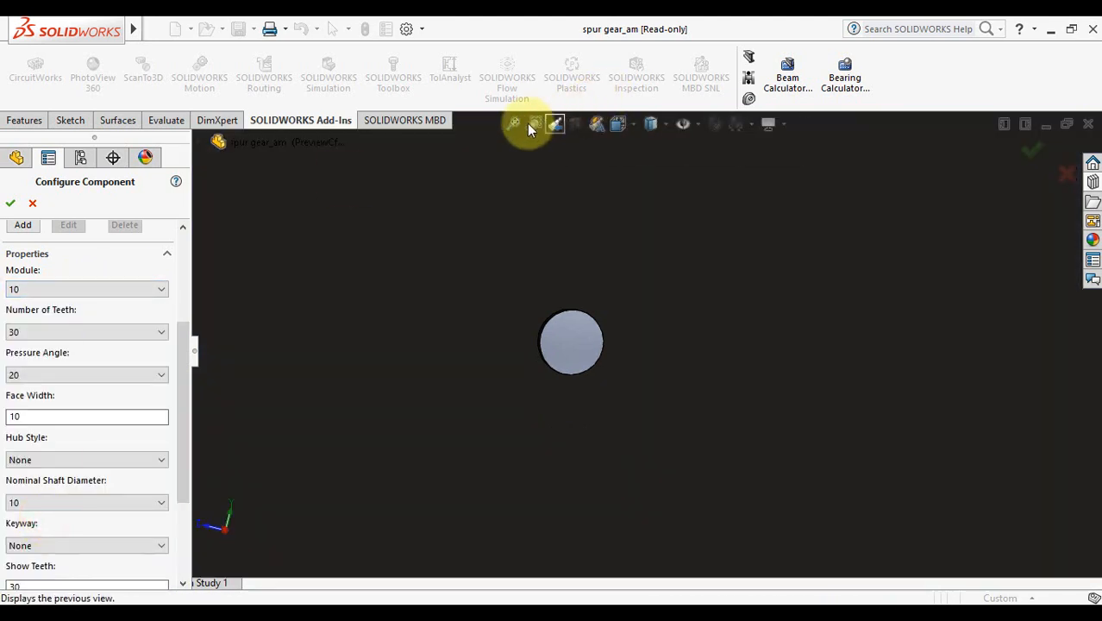
left_click(510, 125)
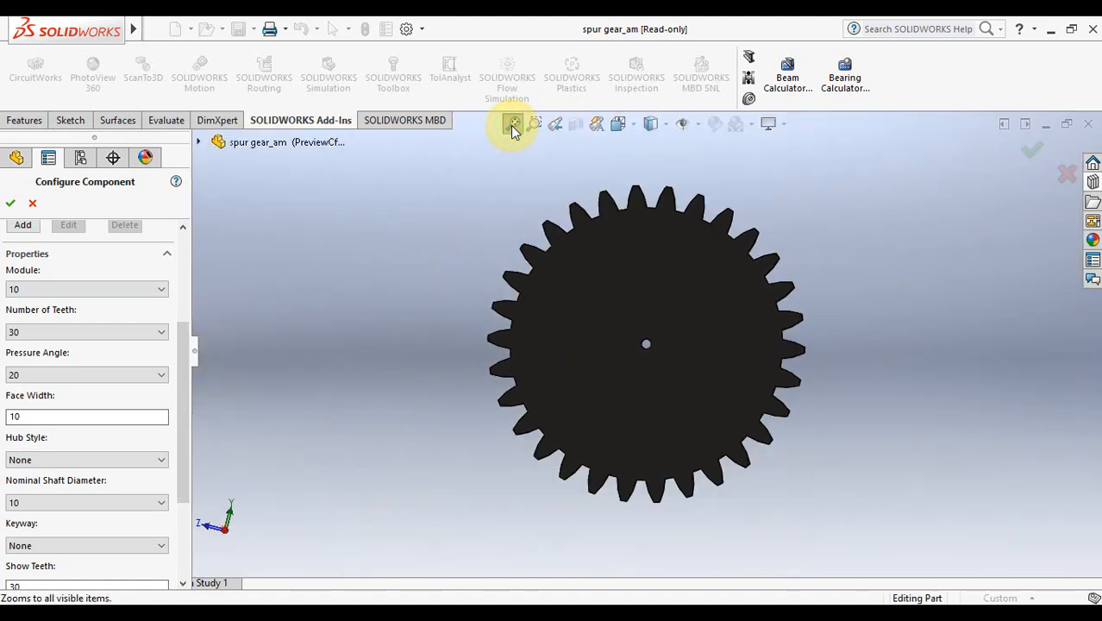
key("Left")
key("Left")
key("Left")
key("Left")
key("Right")
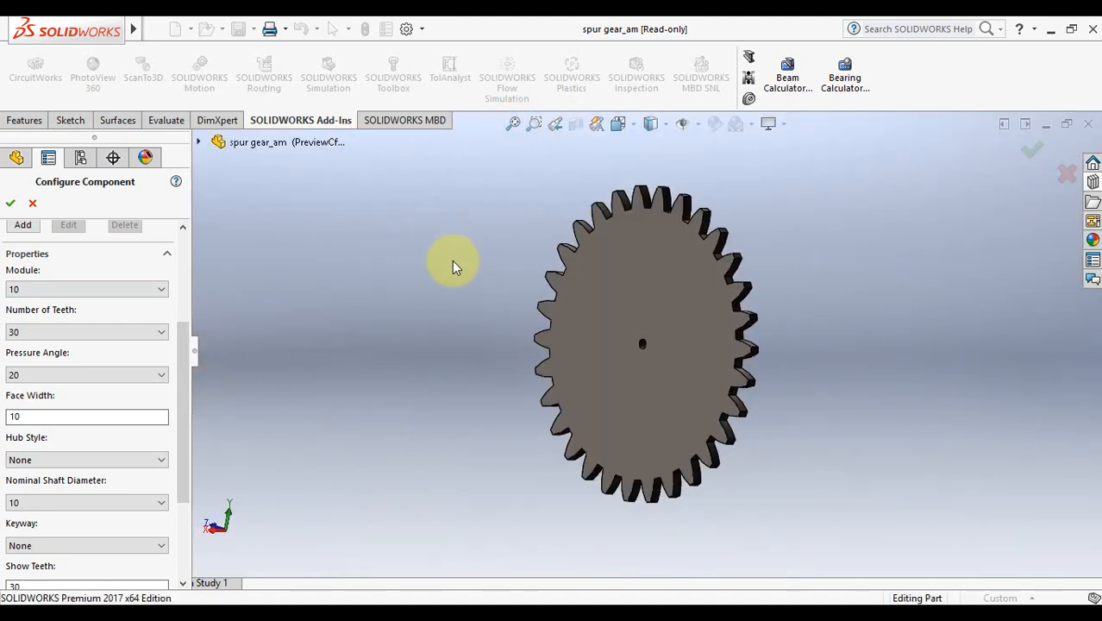
key("Left")
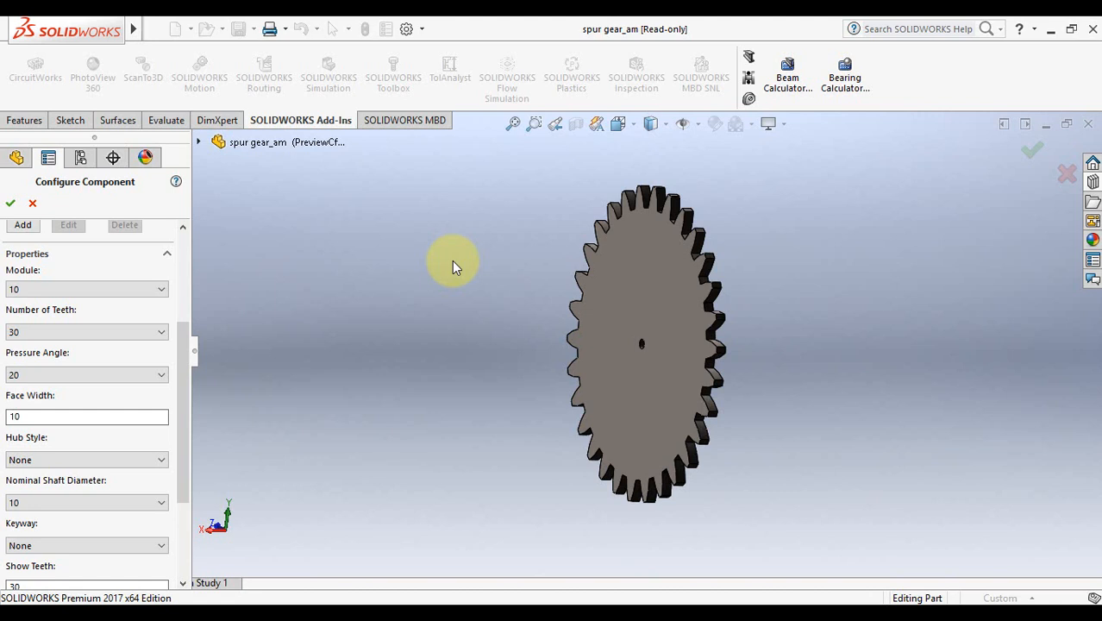
left_click(160, 120)
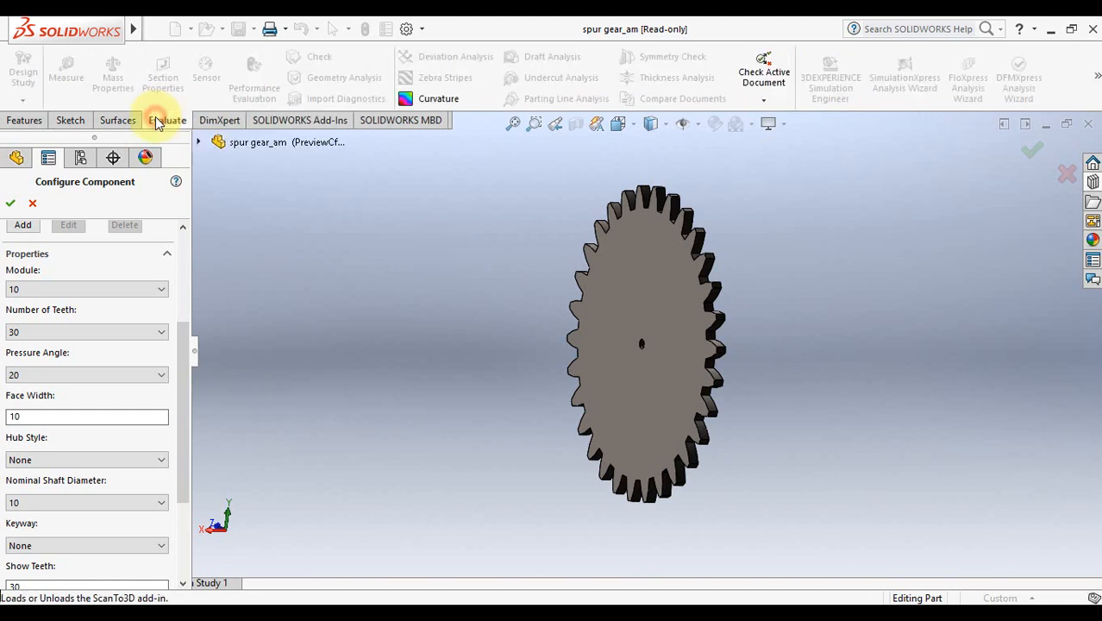
left_click(259, 120)
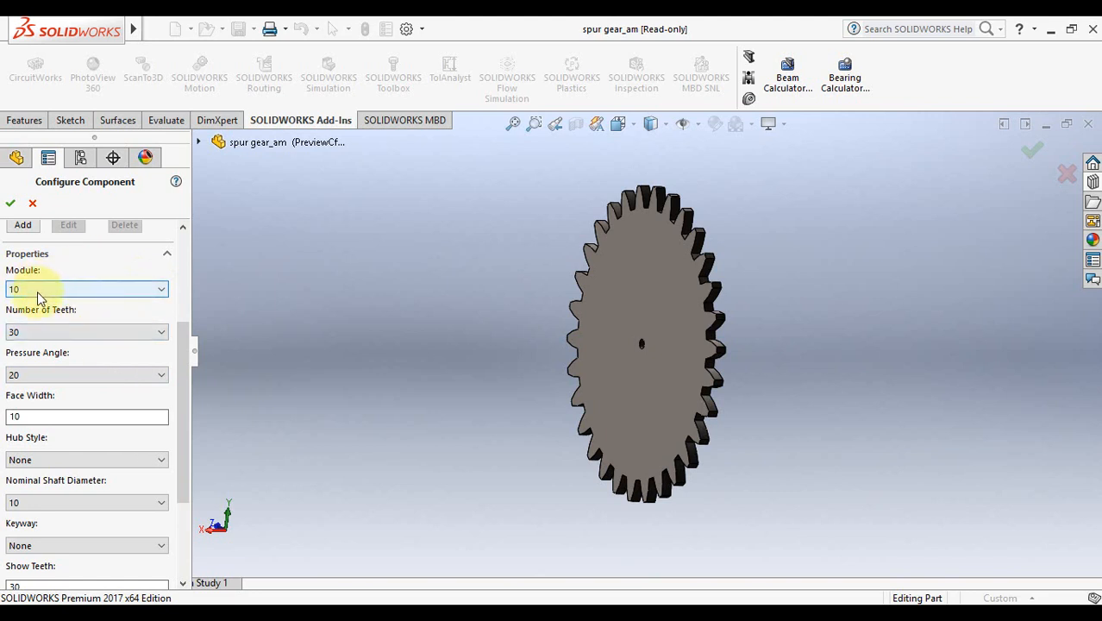
Try the spur gear with 11, 13 and 16 teeth, inspecting its shape at an angle
left_click(105, 333)
left_click_drag(170, 67, 162, 31)
left_click(45, 27)
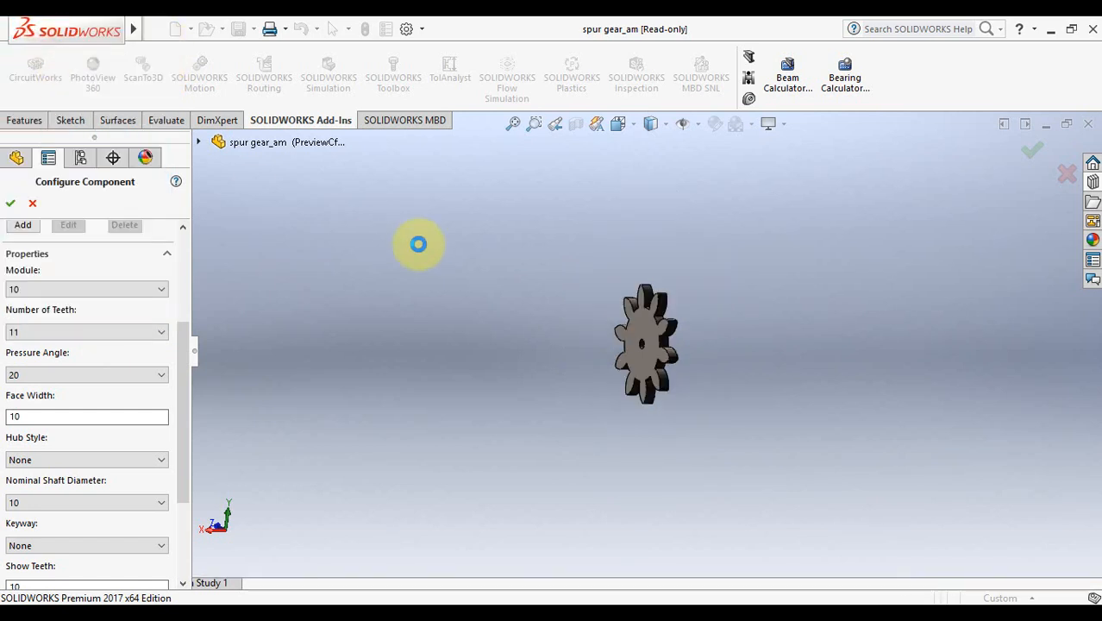
scroll(418, 244, "down", 2)
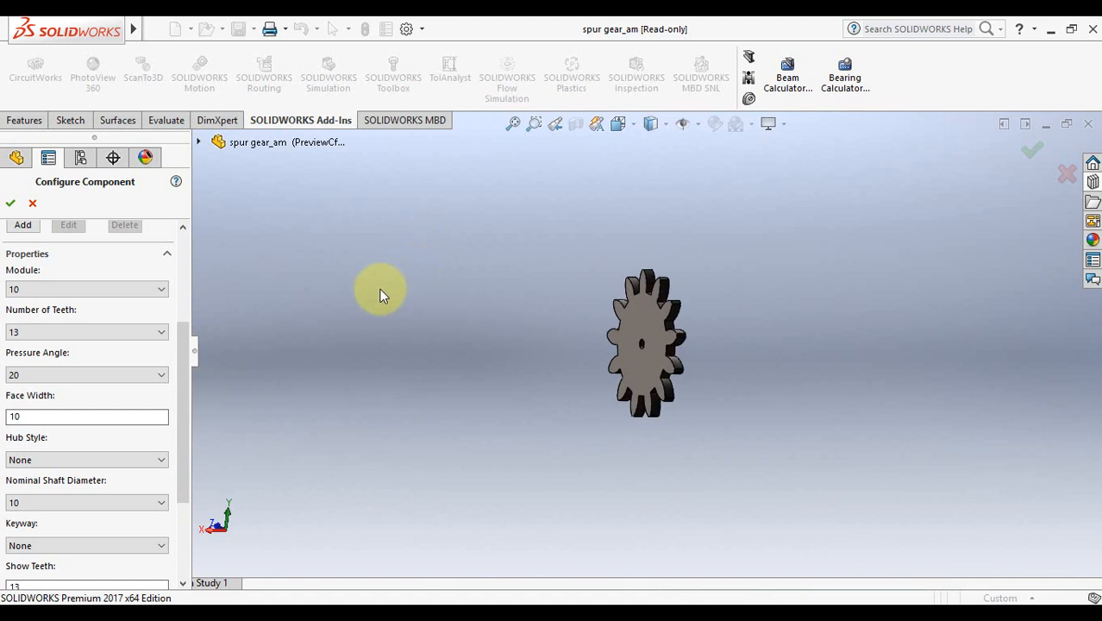
left_click(410, 308)
key("Left")
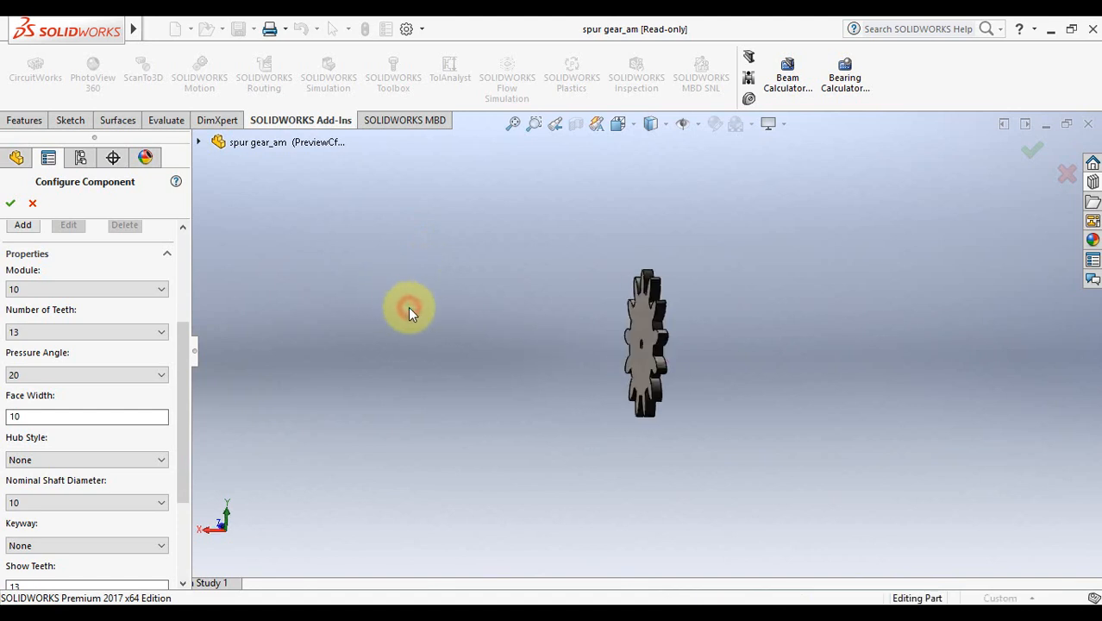
key("Right")
key("Right")
key("Right")
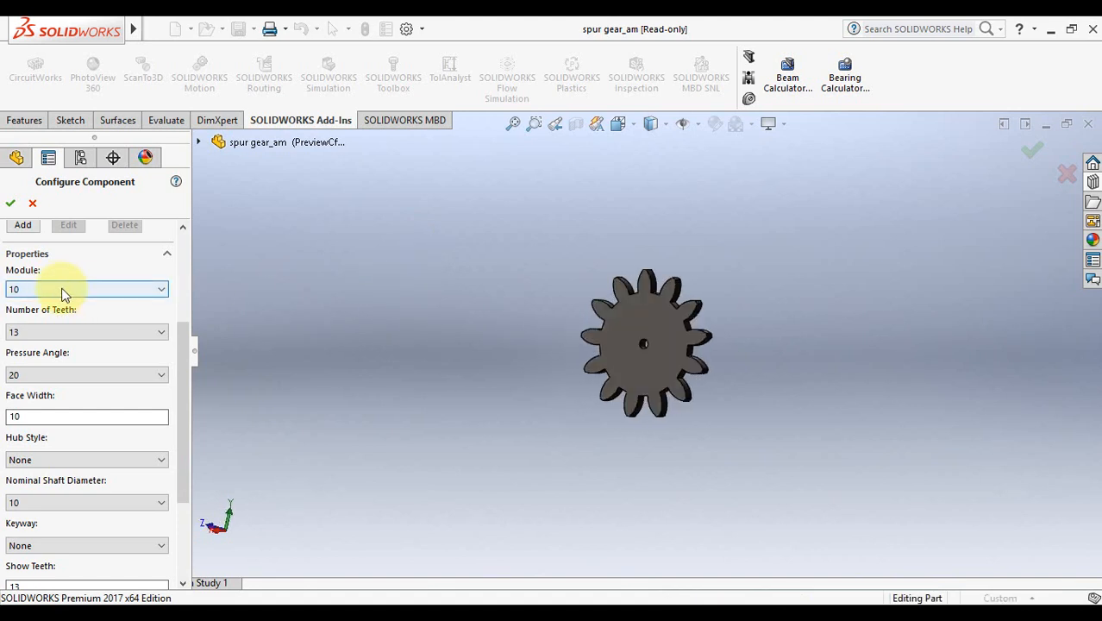
left_click(59, 331)
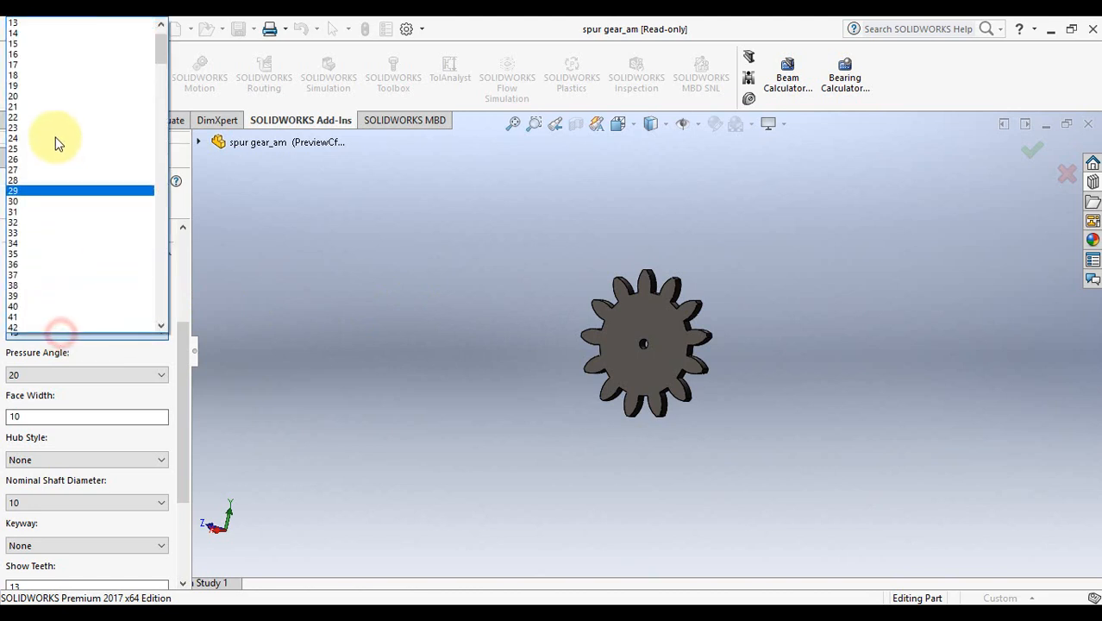
left_click(90, 51)
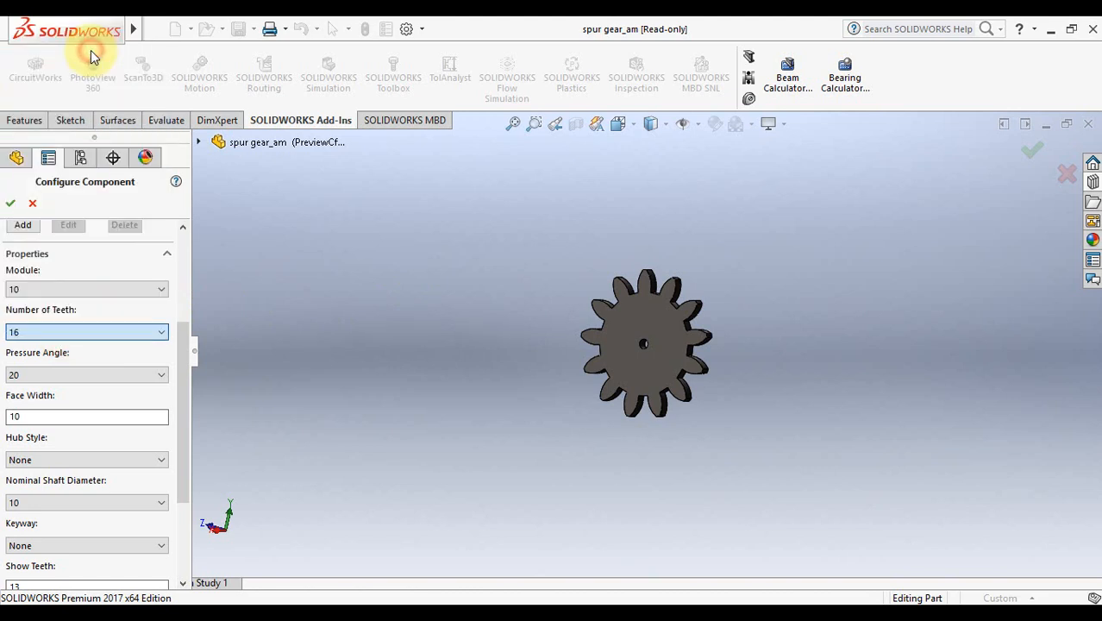
Set the spur gear's number of teeth to 10
left_click(44, 330)
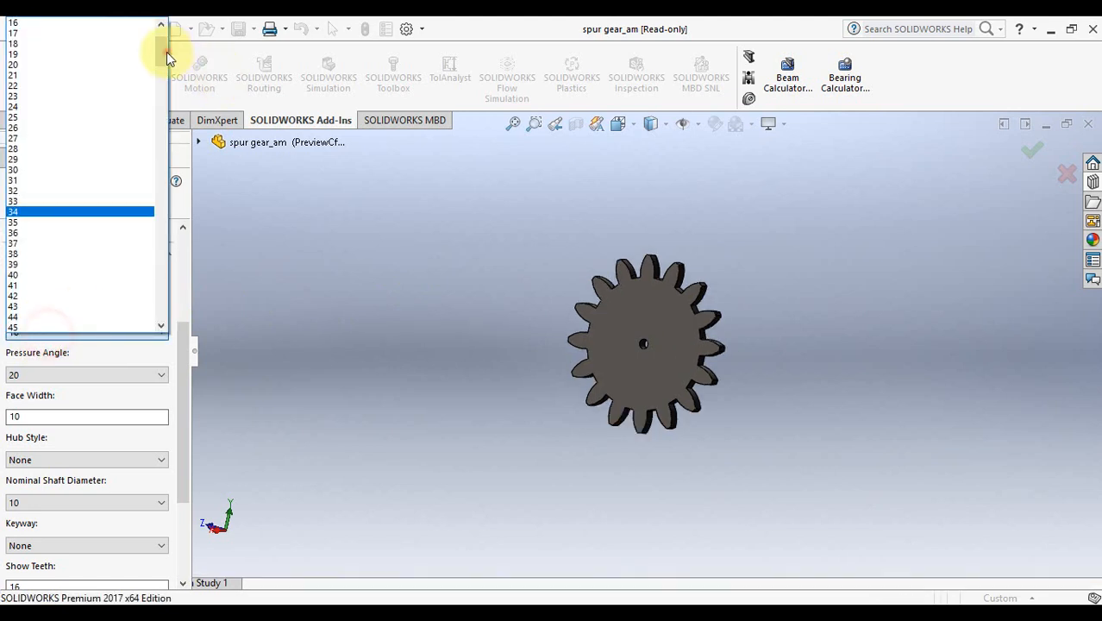
scroll(168, 50, "up", 2)
left_click(81, 26)
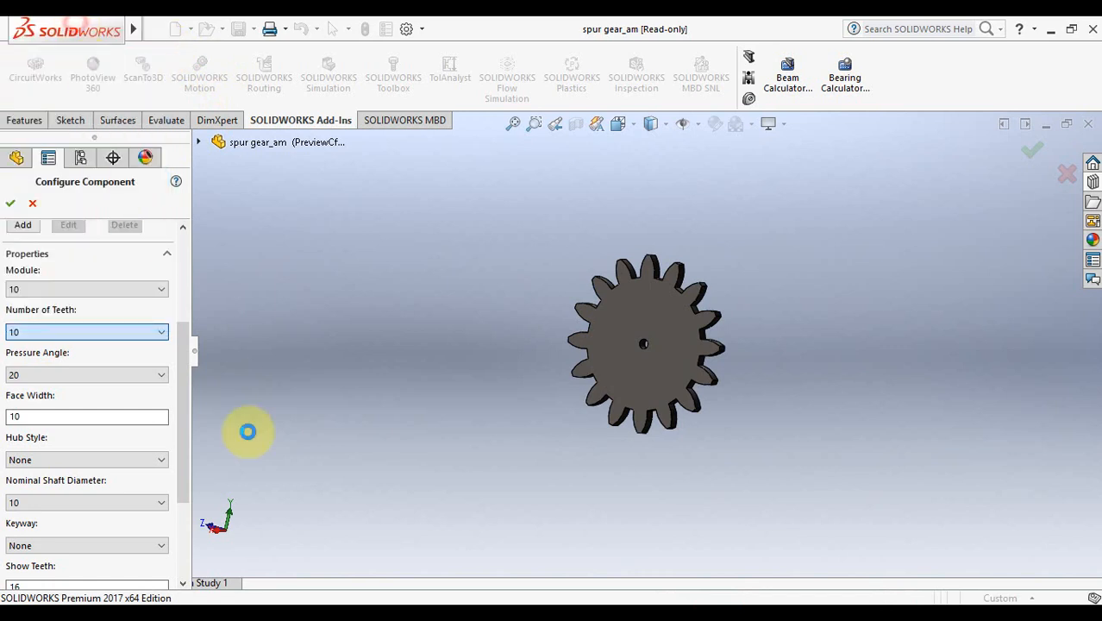
left_click(456, 374)
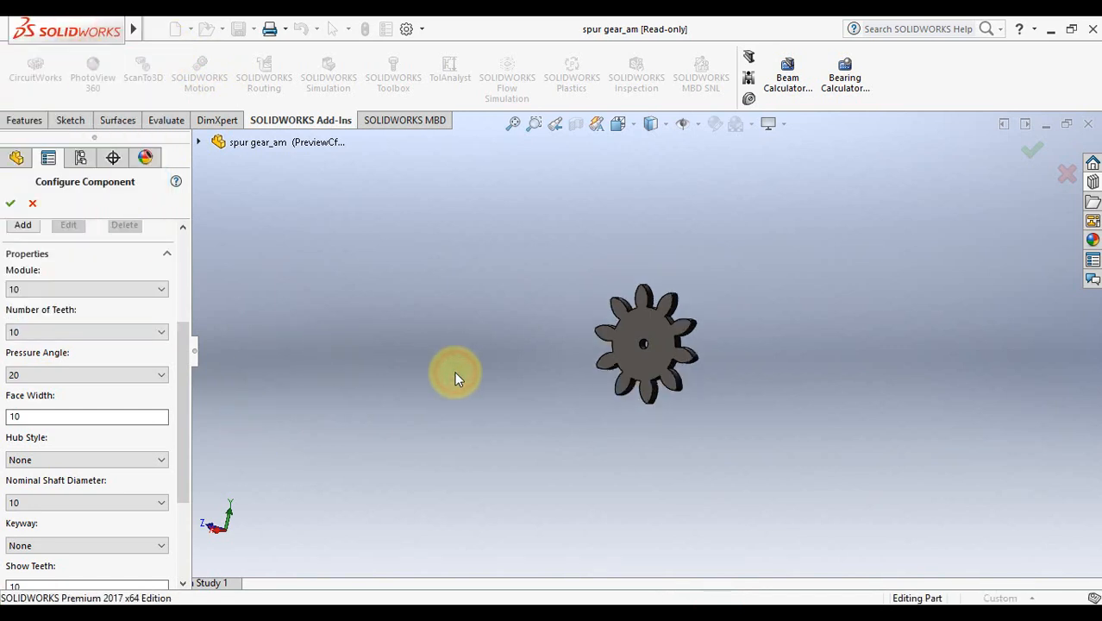
Inspect the gear's thickness edge-on and set its face width to 30
left_click(85, 422)
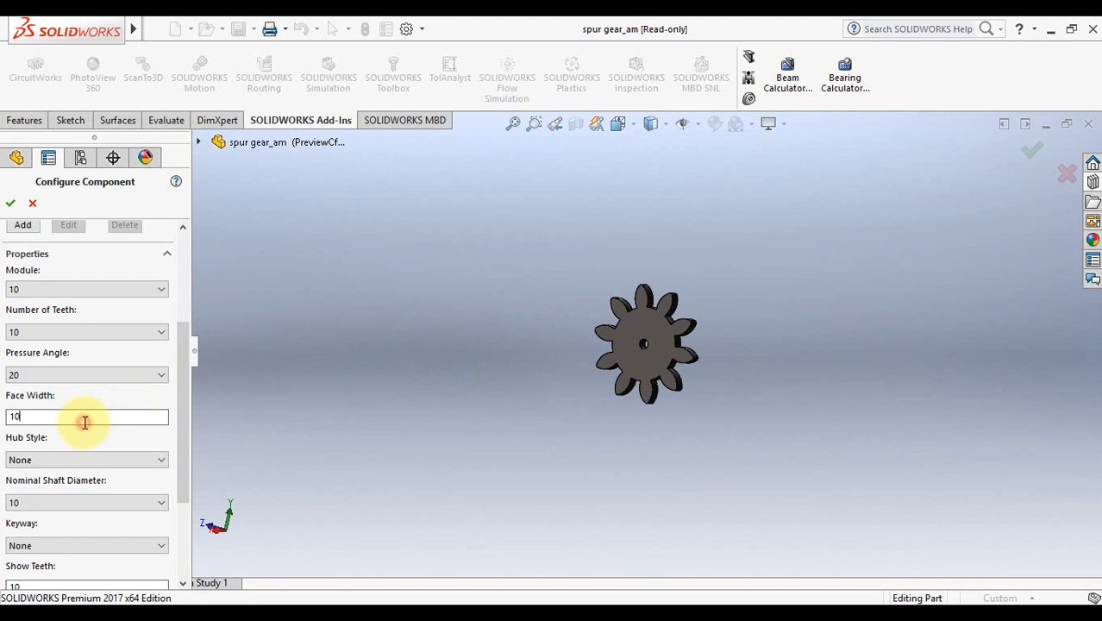
double_click(84, 422)
left_click(84, 422)
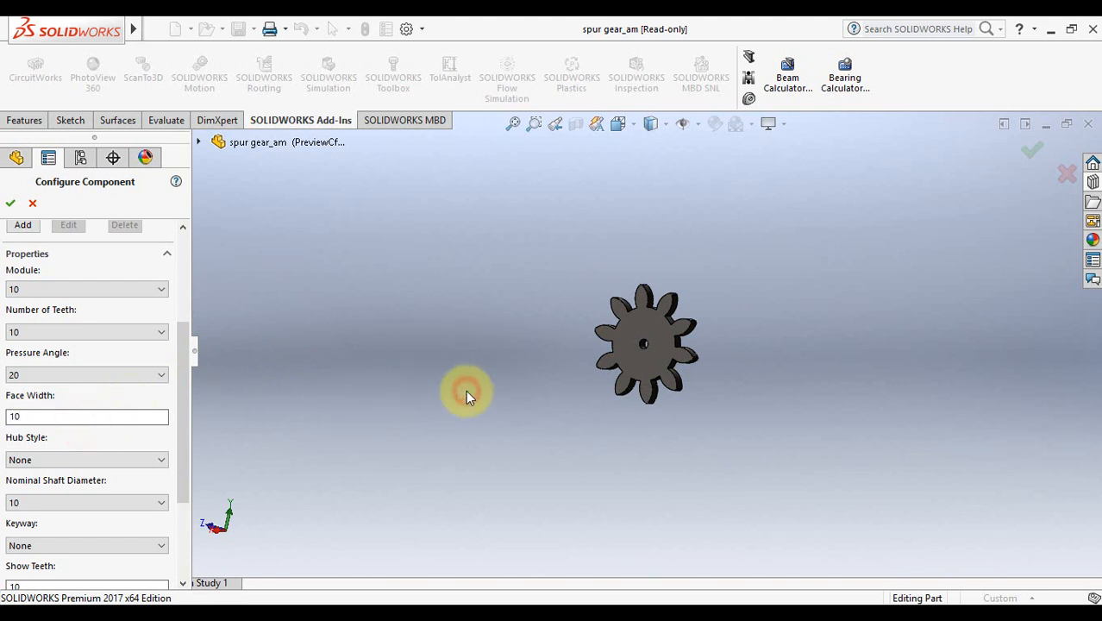
key("Left")
key("Left")
key("Left")
key("Left")
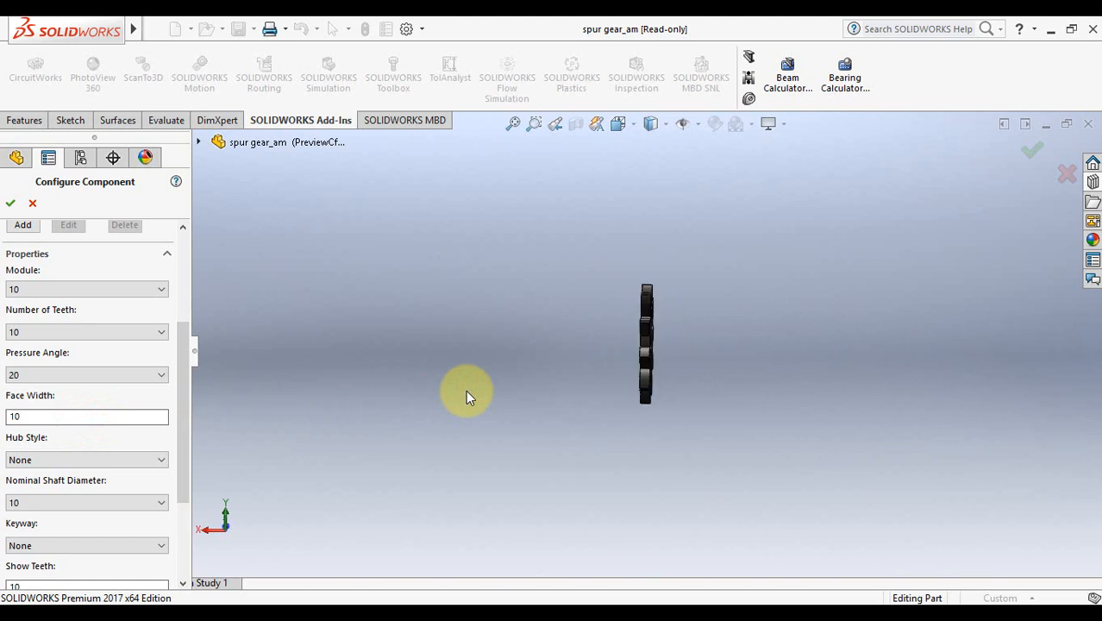
scroll(628, 343, "down", 4)
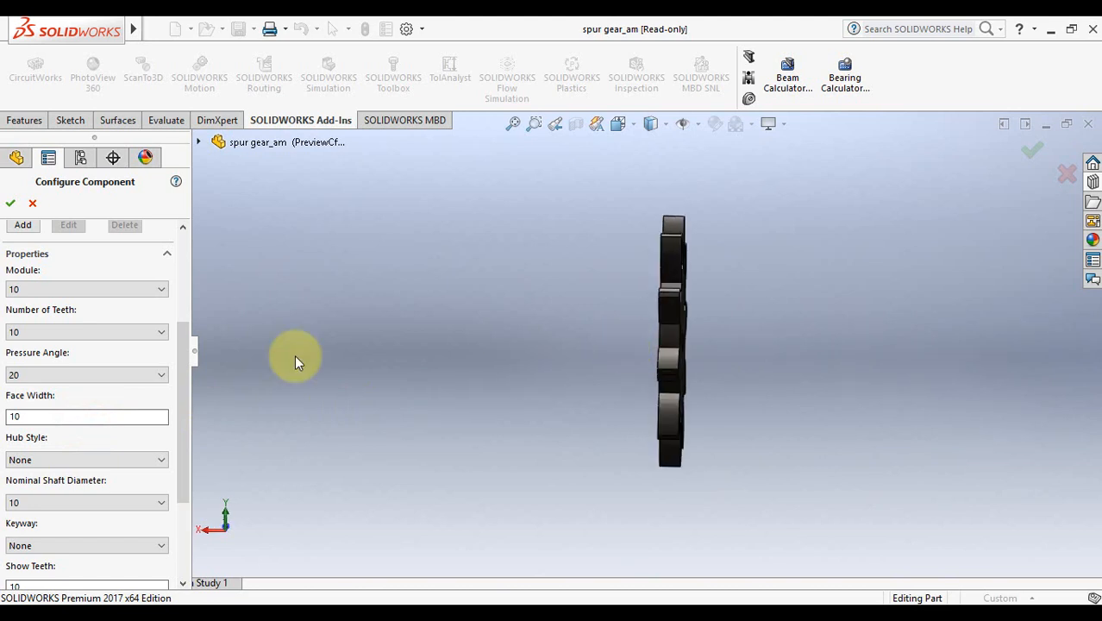
left_click(49, 415)
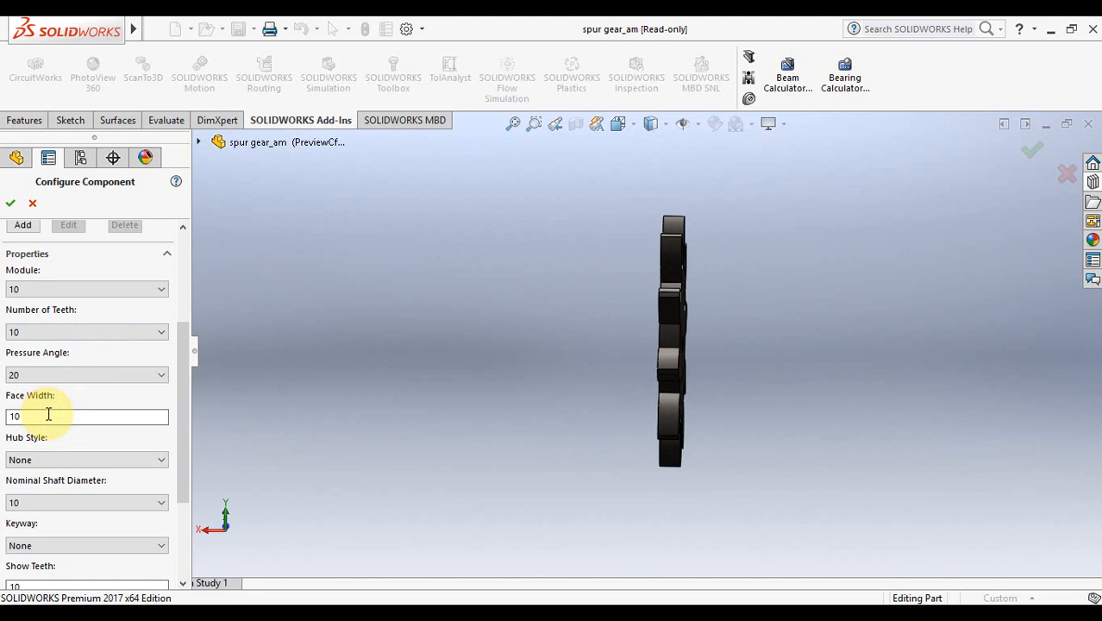
left_click(360, 423)
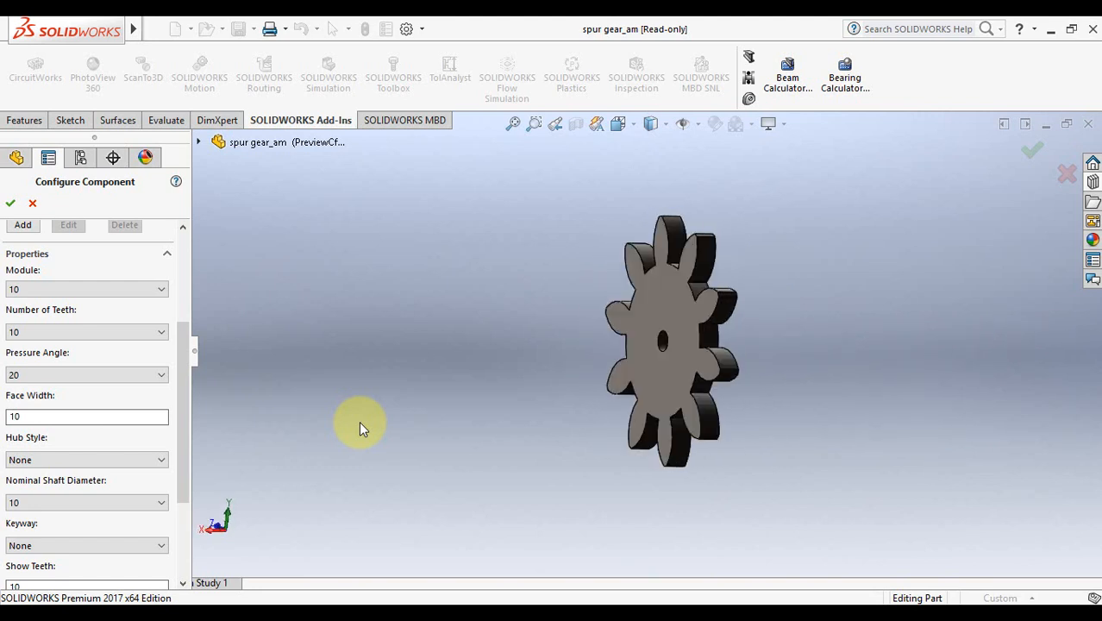
double_click(66, 417)
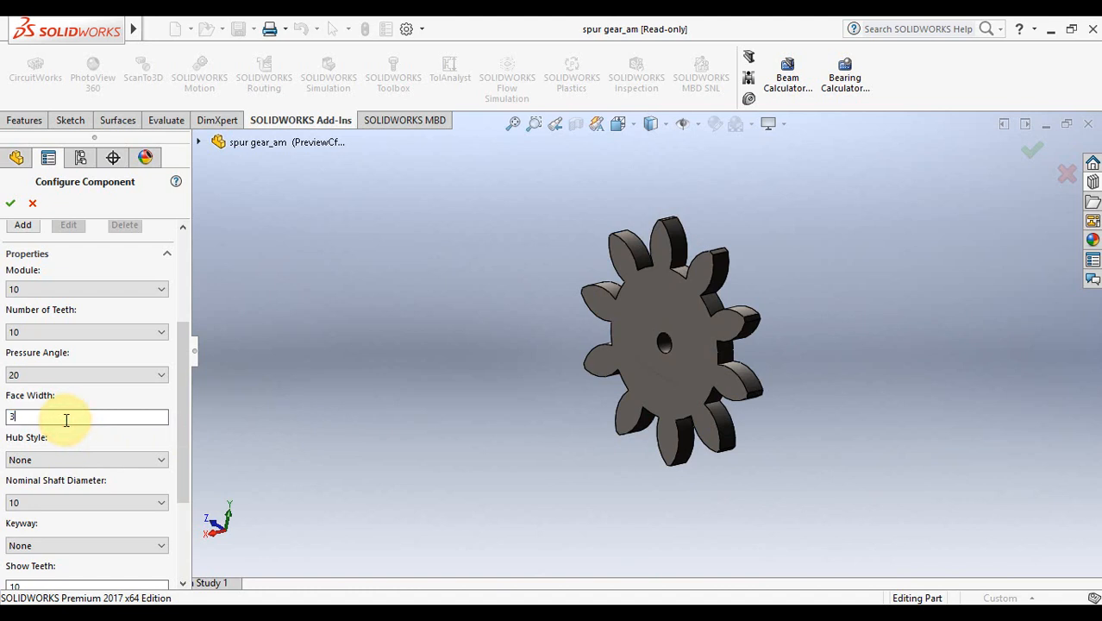
type("30")
left_click(508, 429)
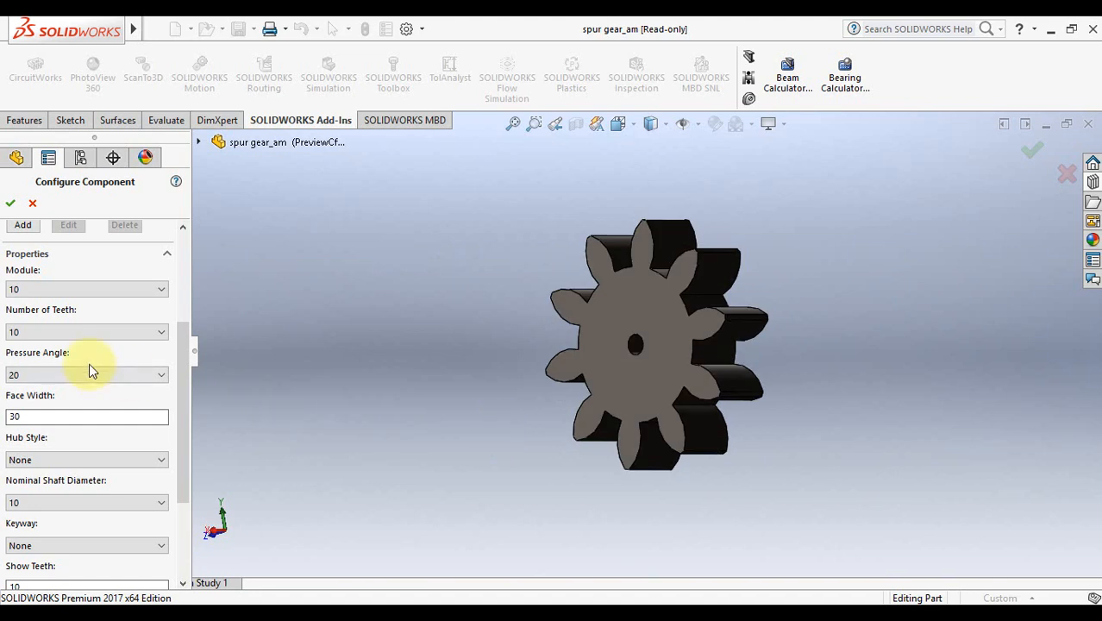
Try the One Side hub style on the spur gear and inspect the hub
left_click_drag(183, 370, 181, 430)
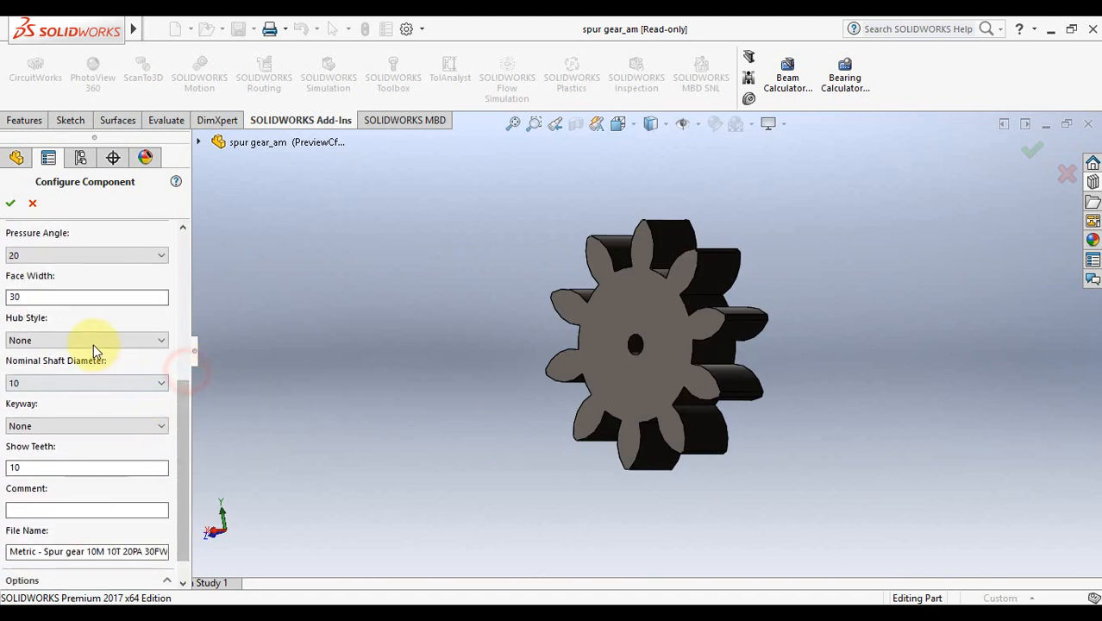
left_click(93, 343)
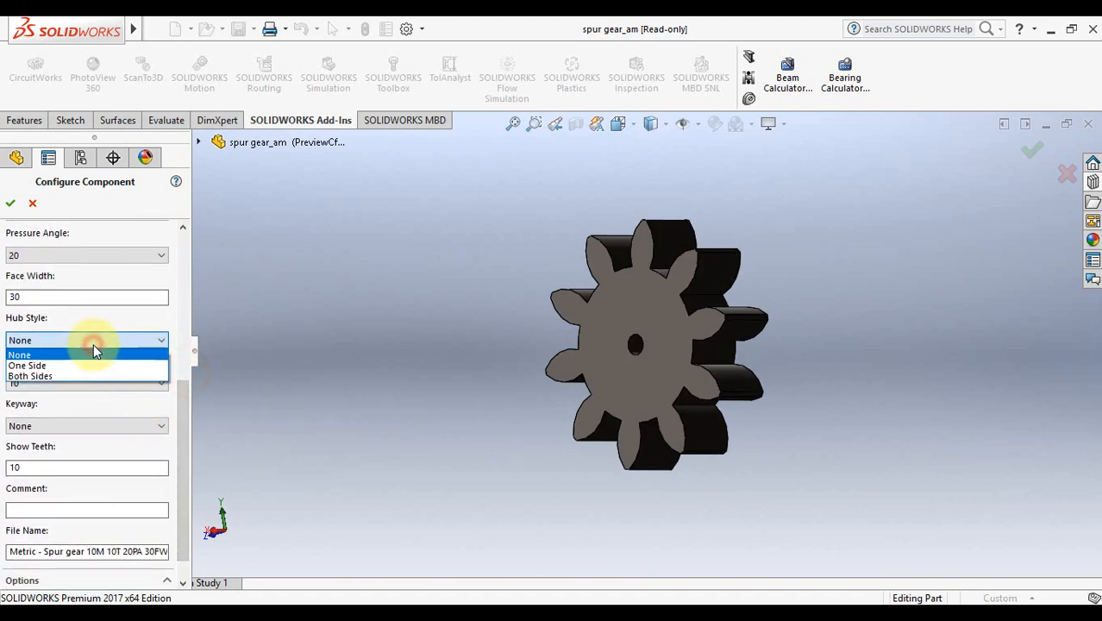
left_click(54, 365)
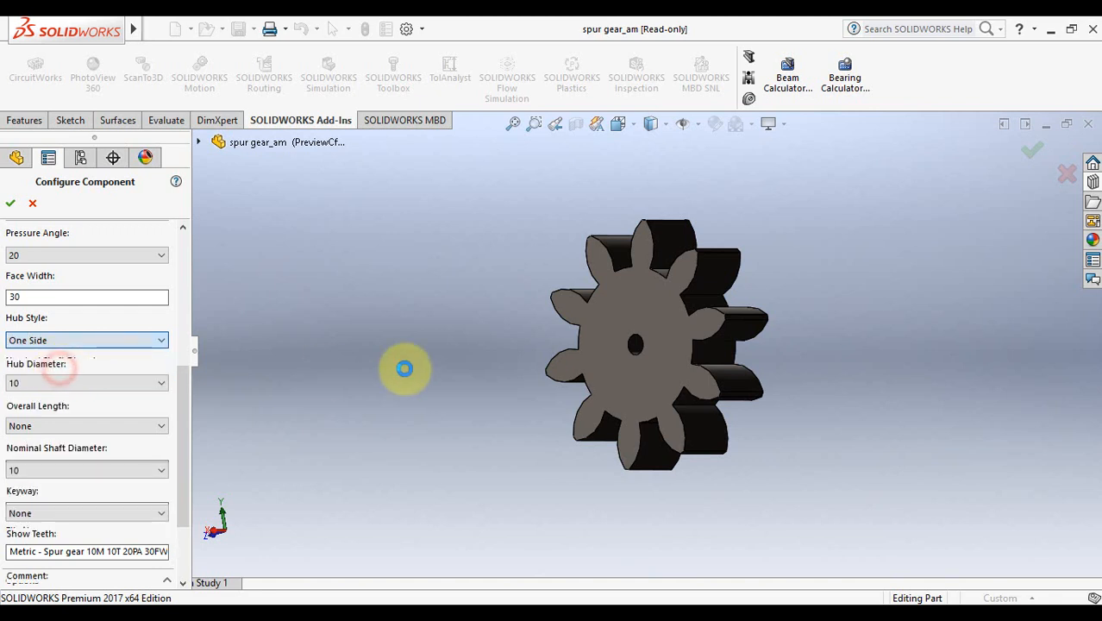
key("Left")
key("Left")
key("Left")
key("Left")
key("Left")
key("Left")
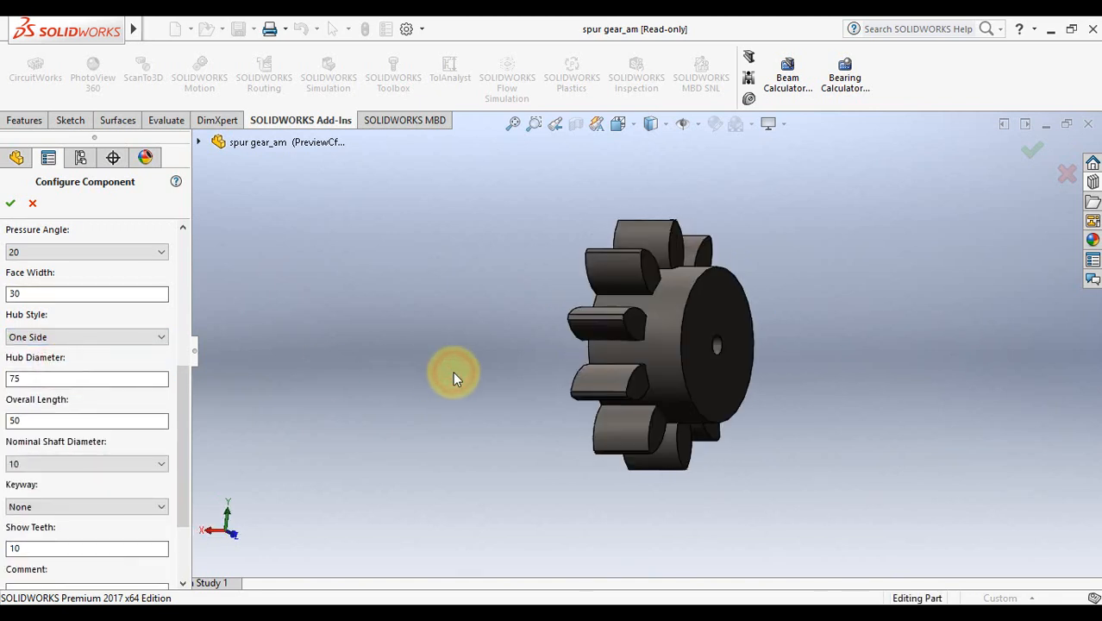
key("Right")
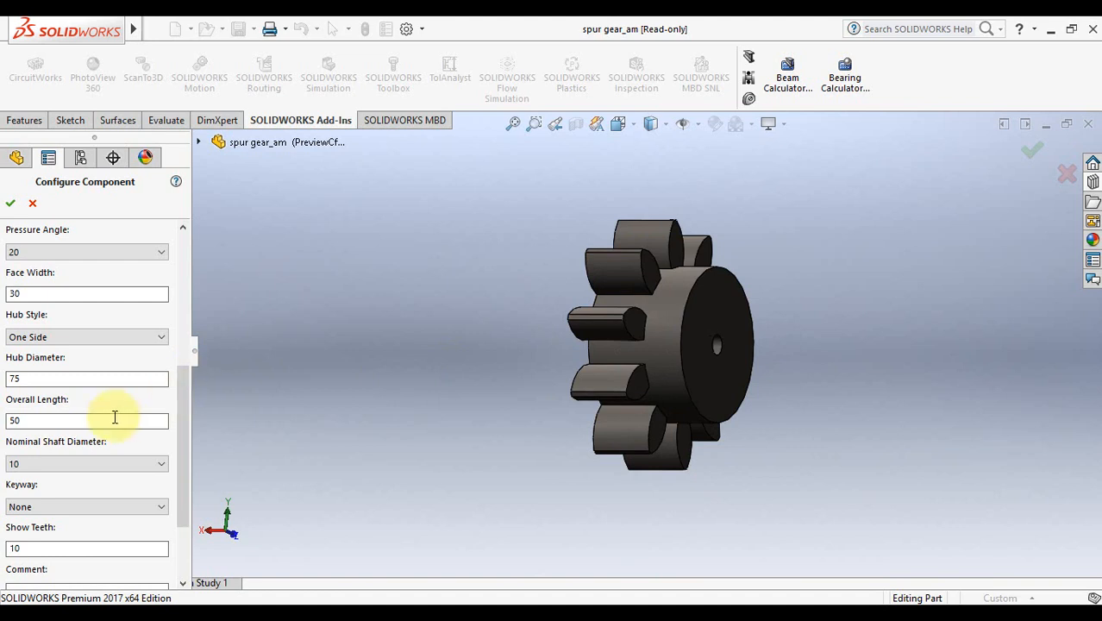
Set the spur gear's hub style to Both Sides and inspect the hubs edge-on
left_click(89, 335)
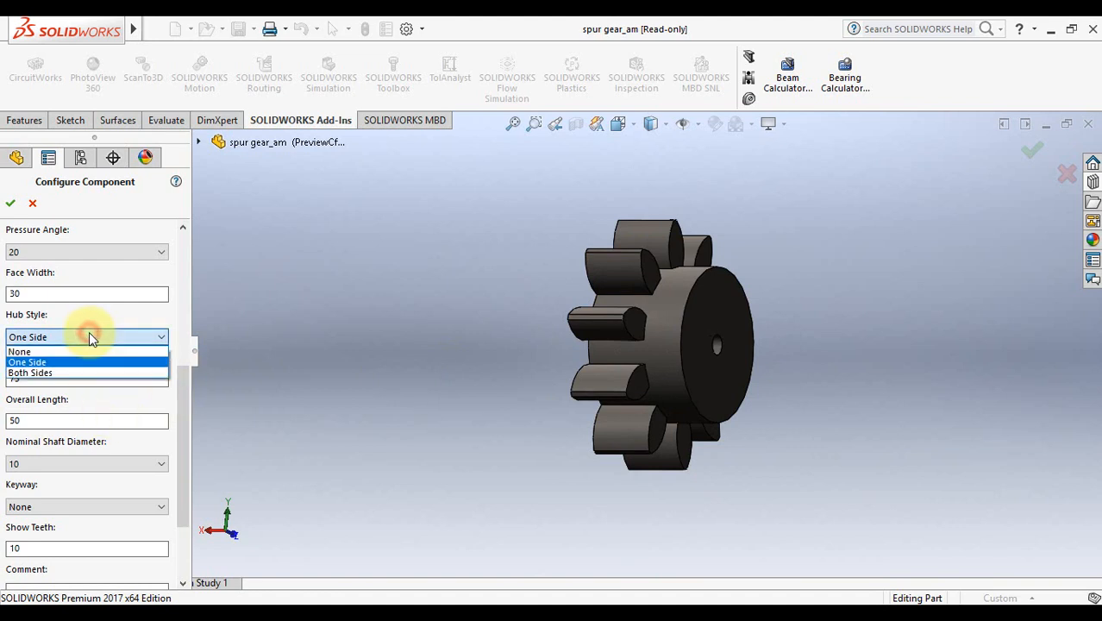
left_click(56, 373)
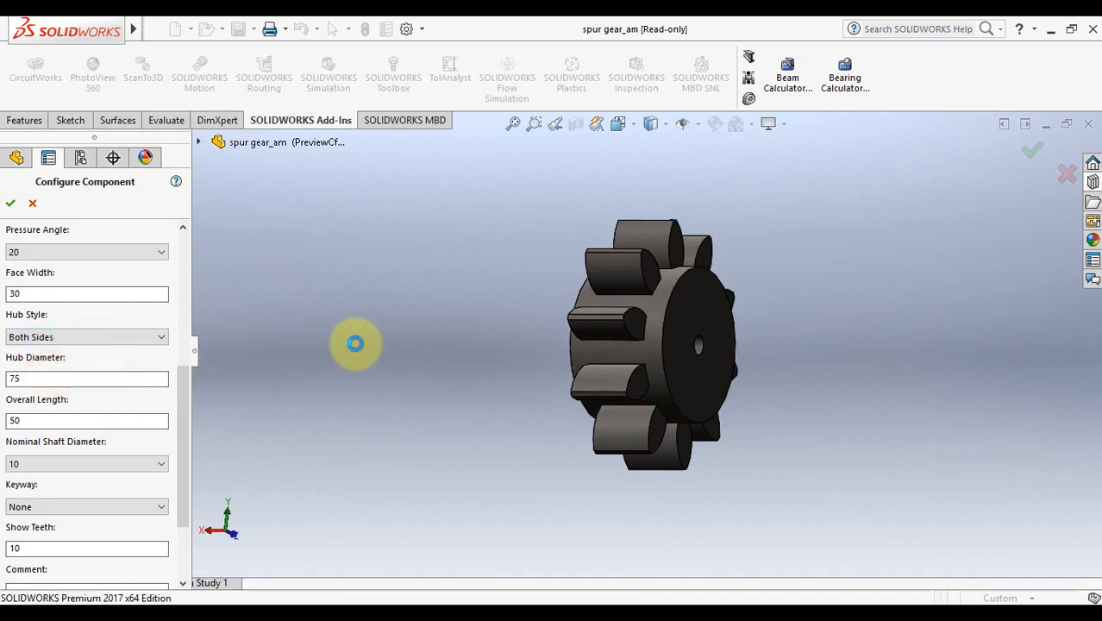
key("Right")
key("Right")
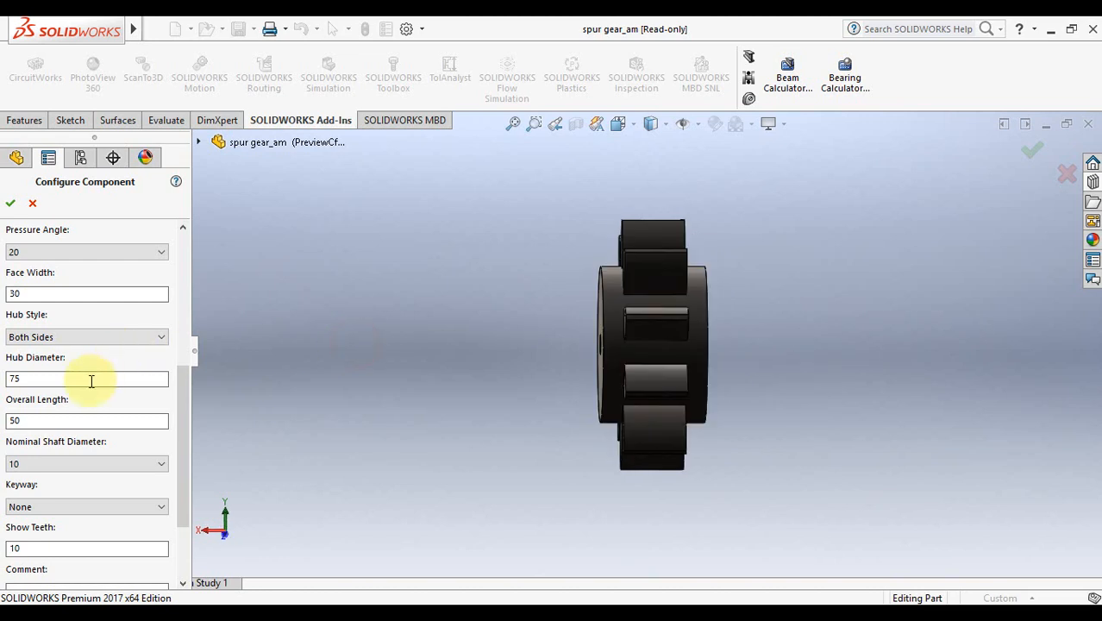
Set the diameter of the gear's hub to 30
left_click(90, 381)
double_click(90, 381)
key("Return")
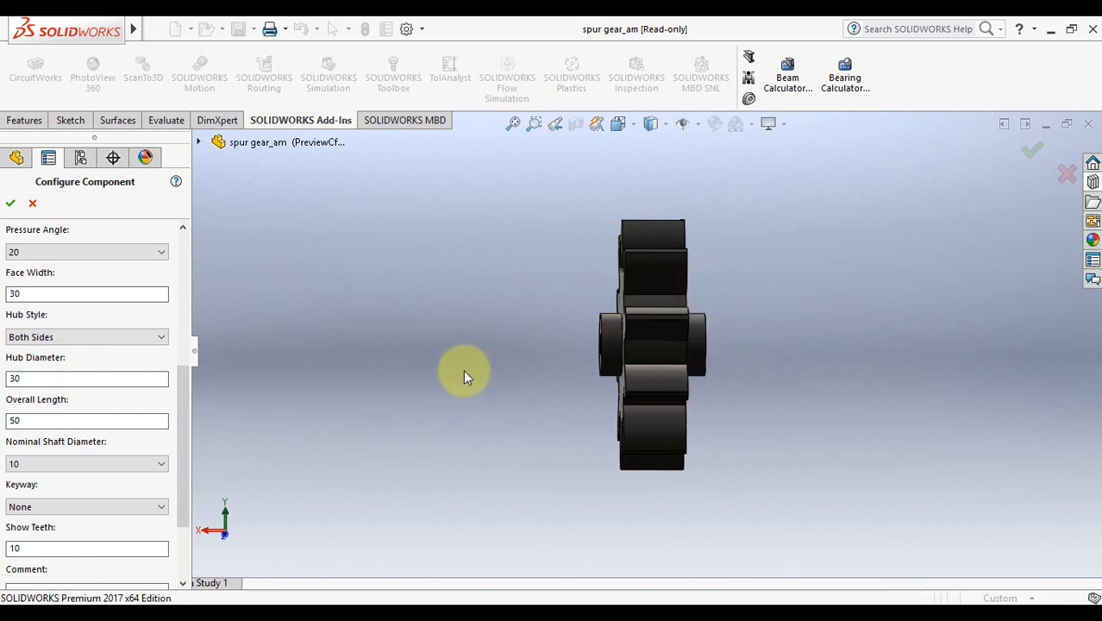
Set the spur gear's nominal shaft diameter to 20
key("Right")
key("Right")
key("Right")
key("Right")
key("Right")
key("Left")
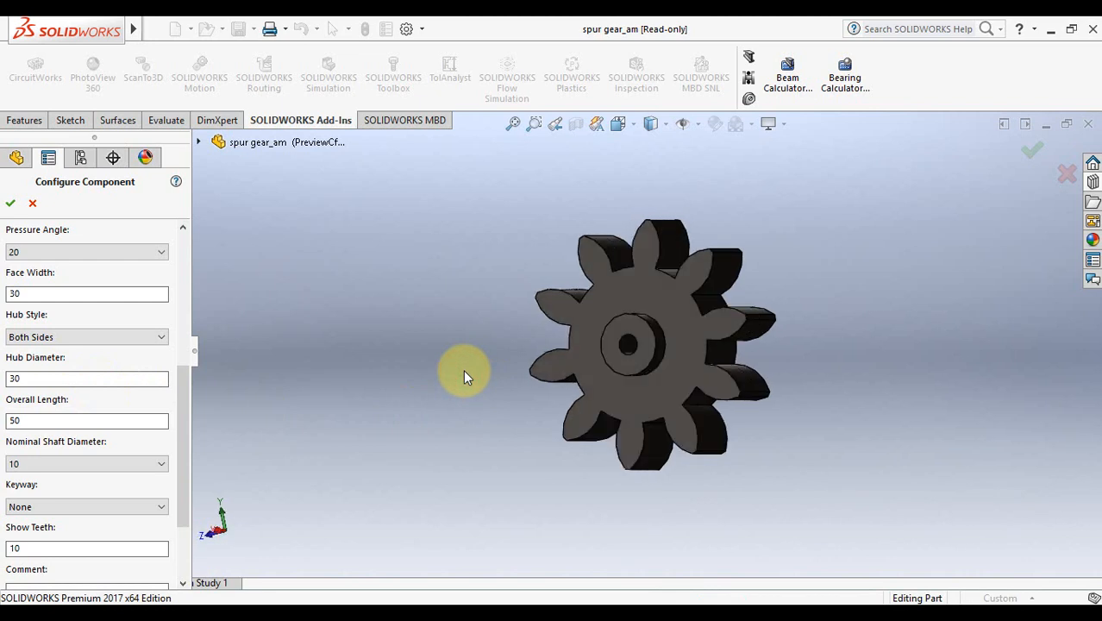
left_click_drag(187, 408, 184, 451)
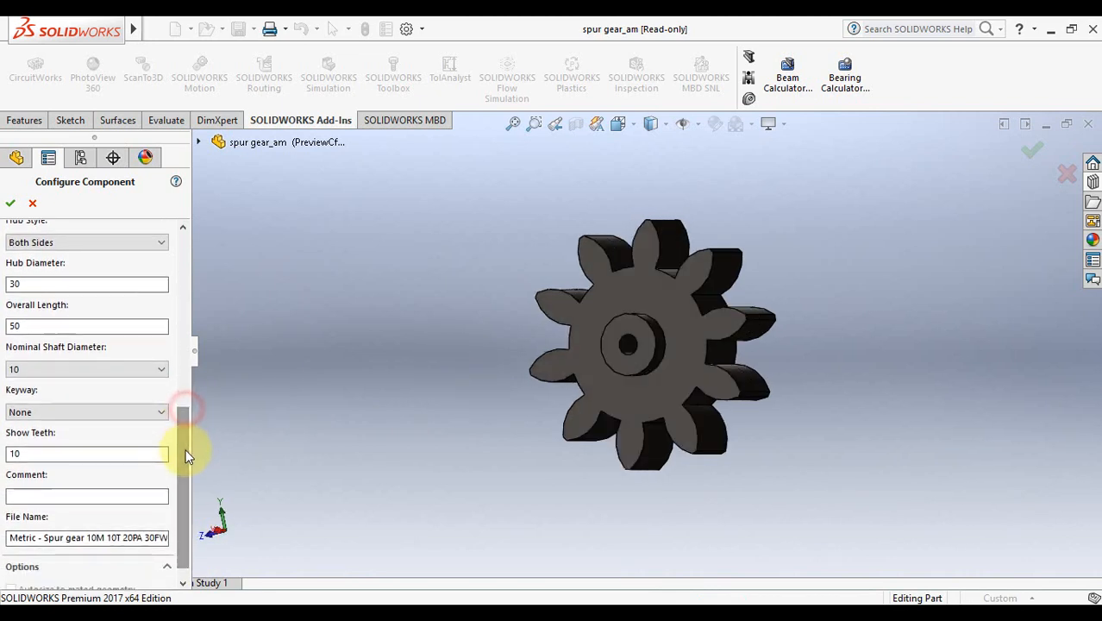
left_click(86, 371)
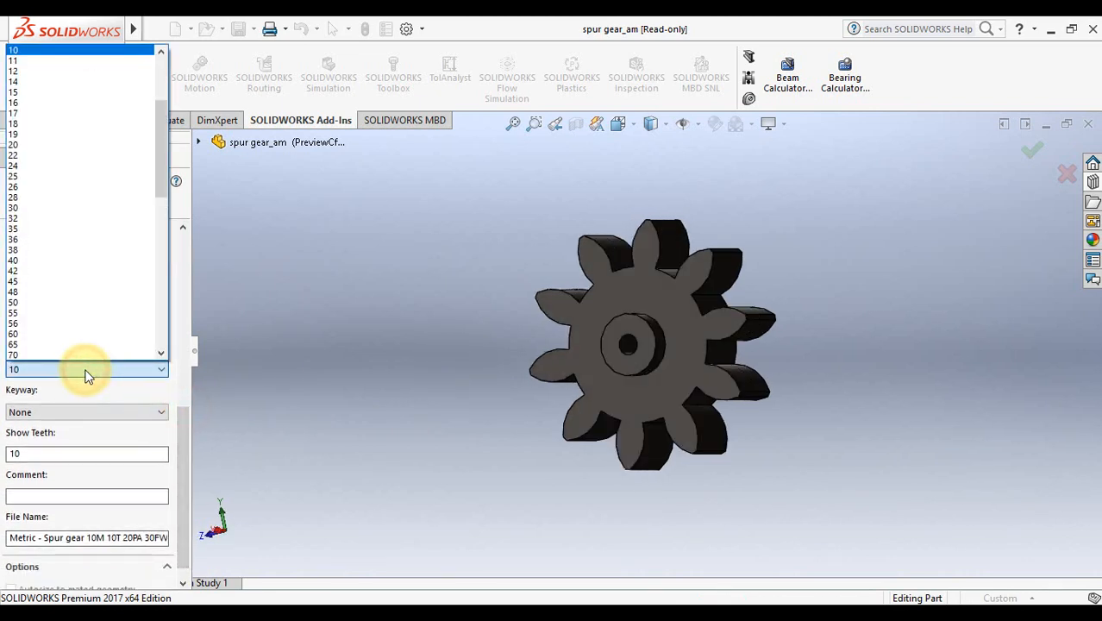
left_click(29, 143)
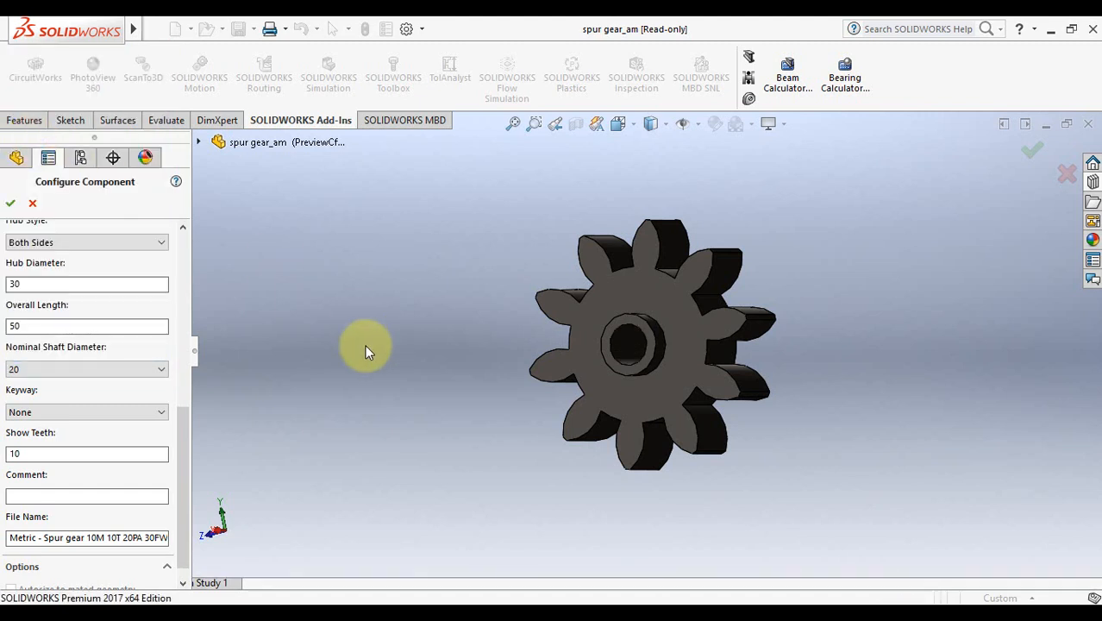
Try showing only 5 of the gear's teeth and set Show Teeth back to 10
double_click(130, 450)
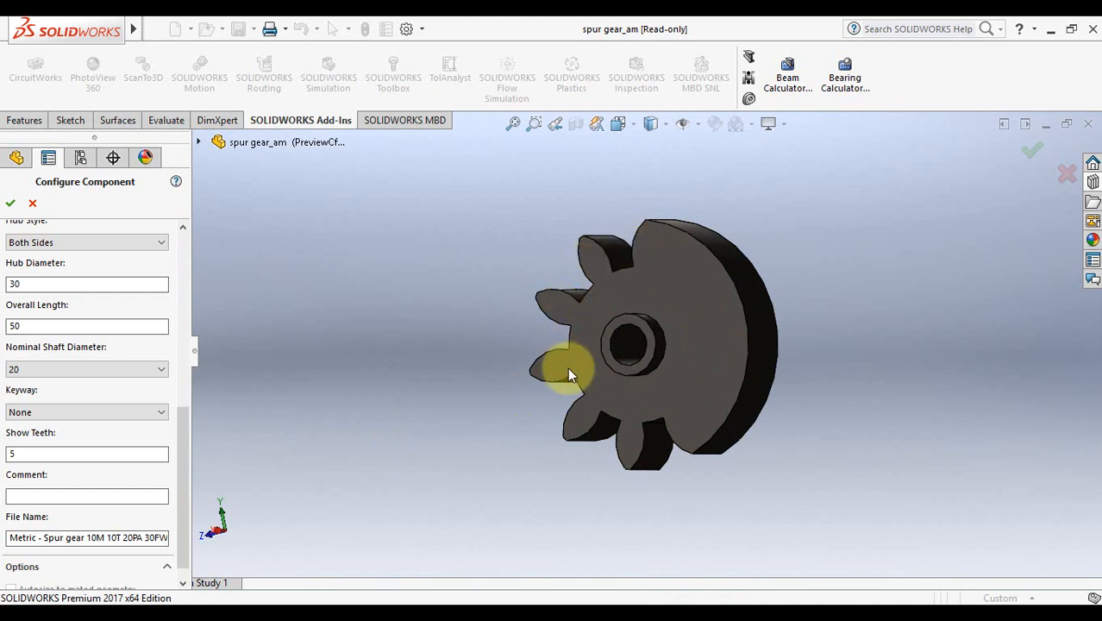
left_click(75, 451)
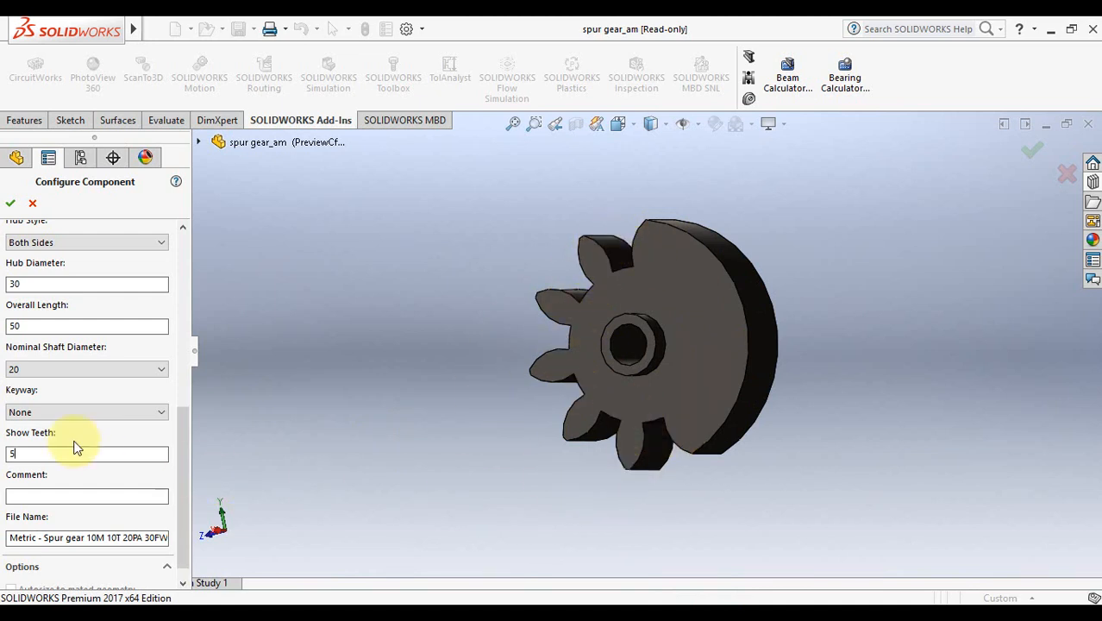
double_click(63, 450)
type("10")
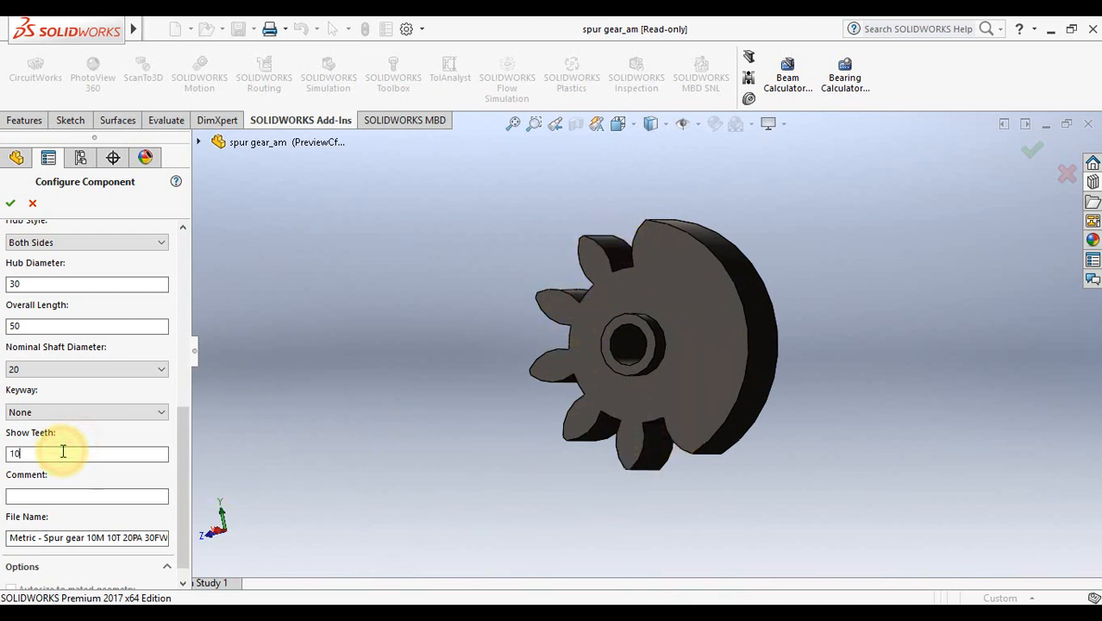
Examine the parameter codes in the gear's file name and compare them with the module, teeth, pressure angle and other configured properties
scroll(181, 445, "down", 1)
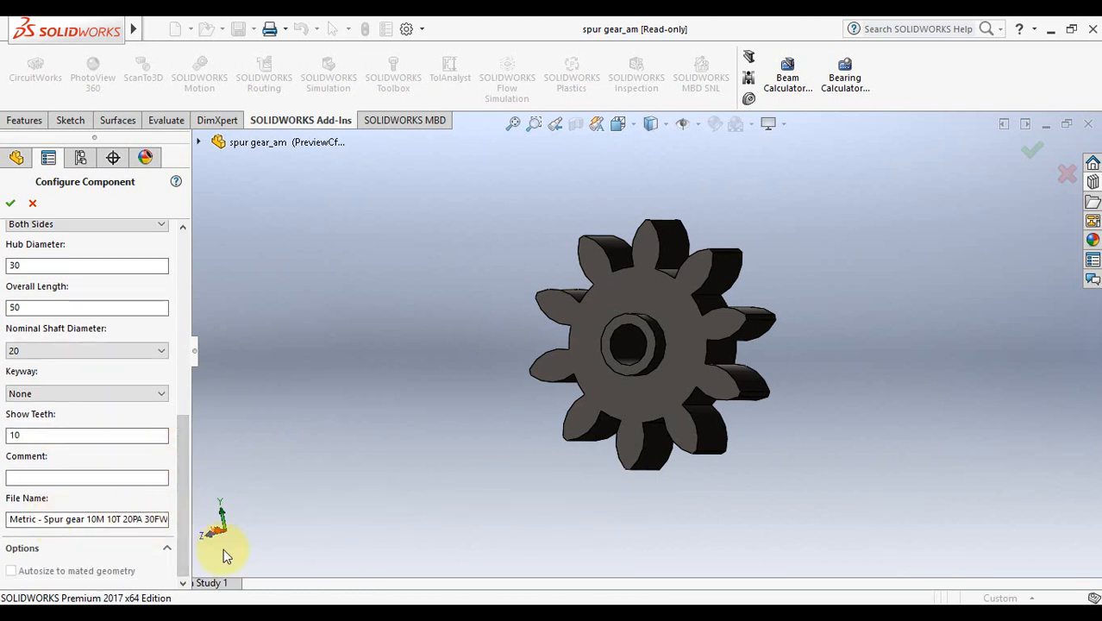
left_click(90, 521)
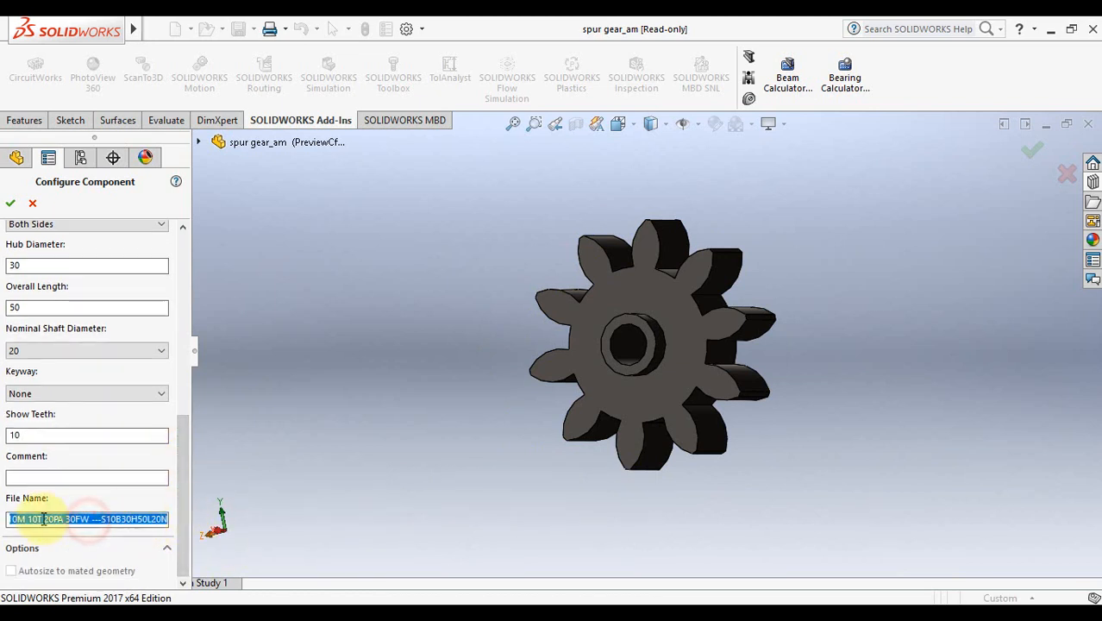
left_click_drag(86, 520, 37, 520)
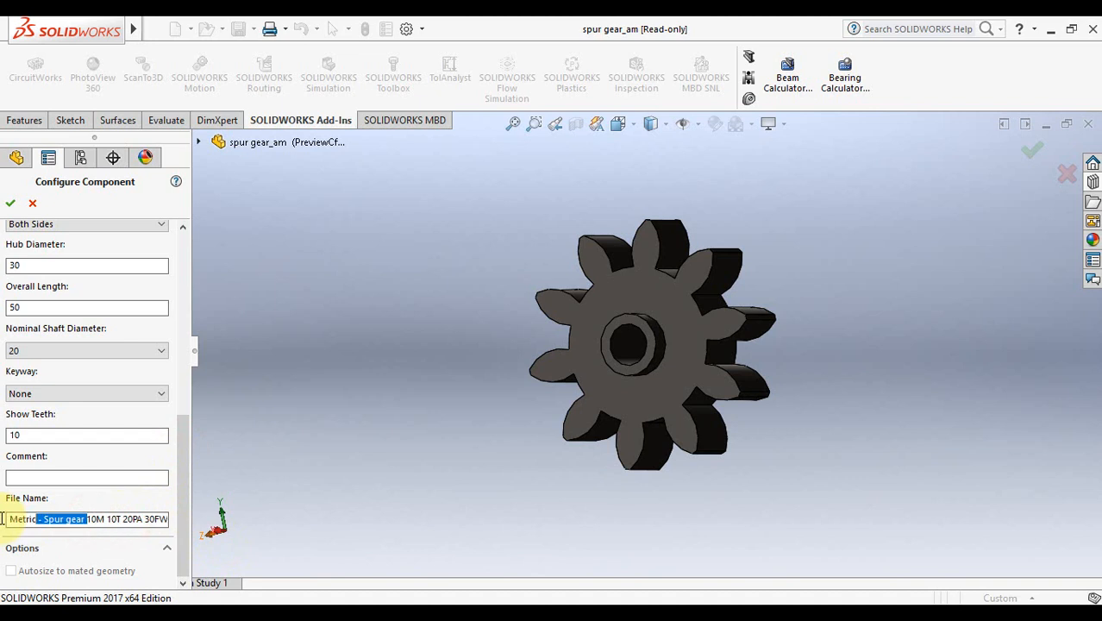
double_click(93, 520)
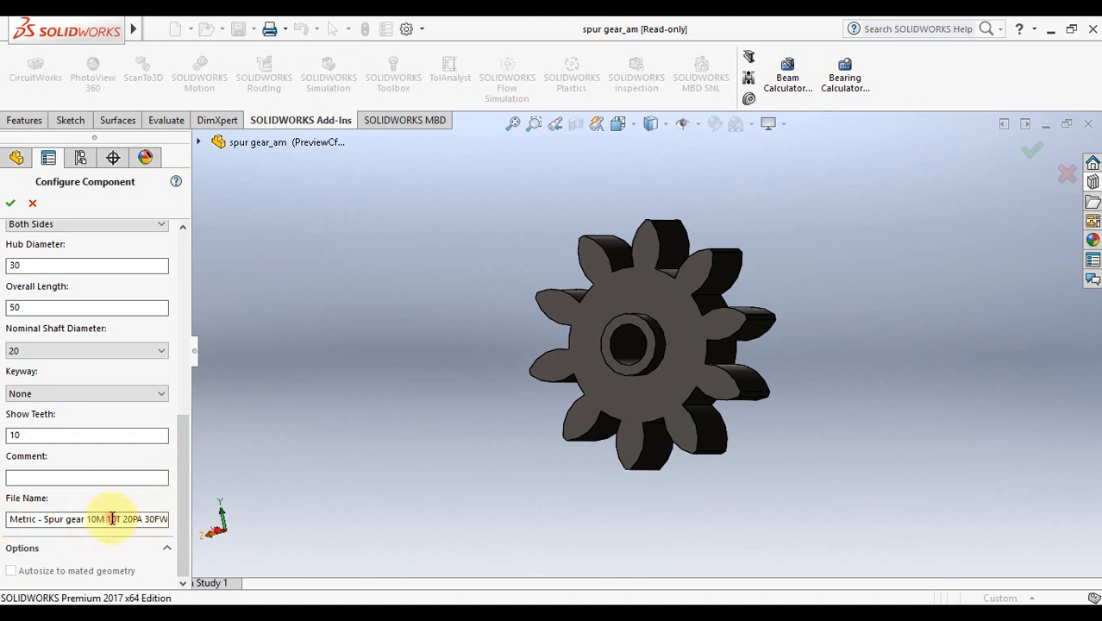
double_click(114, 520)
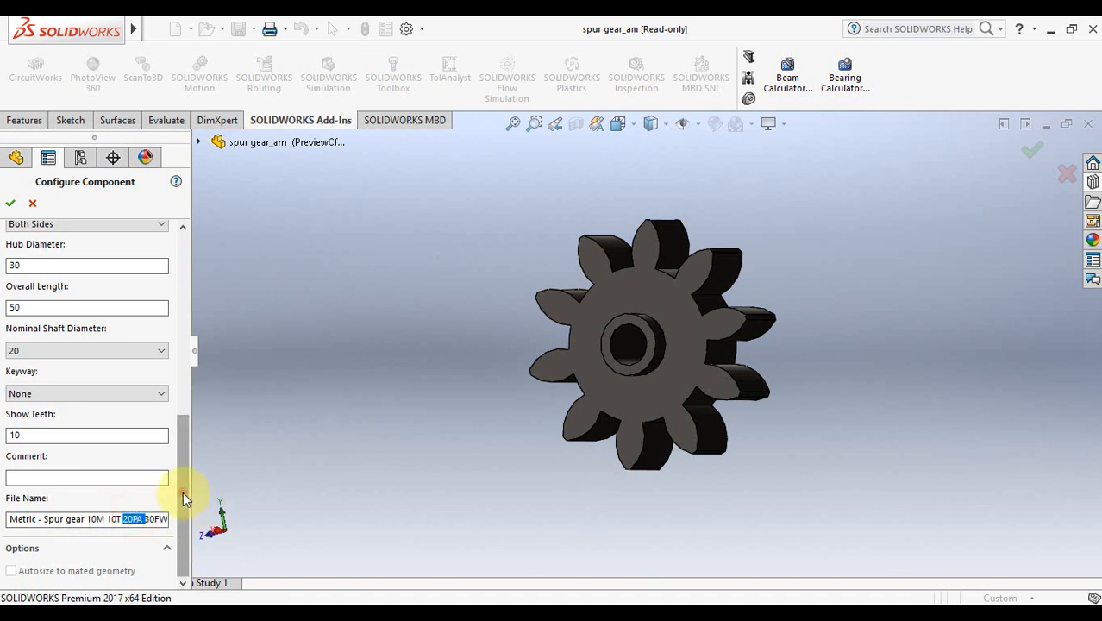
left_click_drag(182, 492, 191, 397)
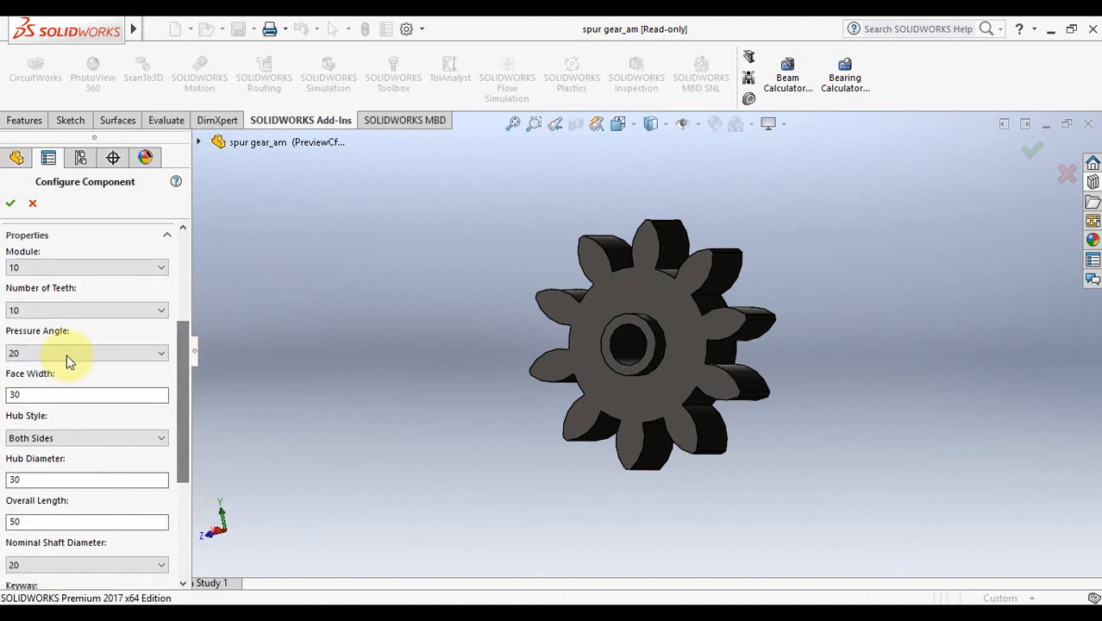
left_click(160, 354)
left_click(160, 356)
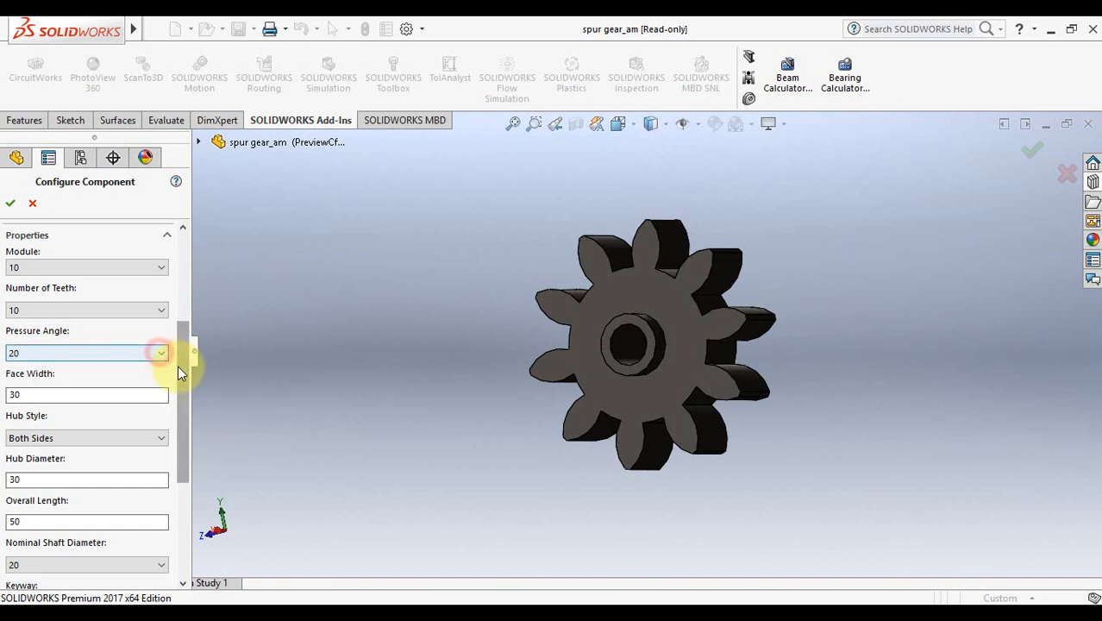
scroll(176, 387, "down", 5)
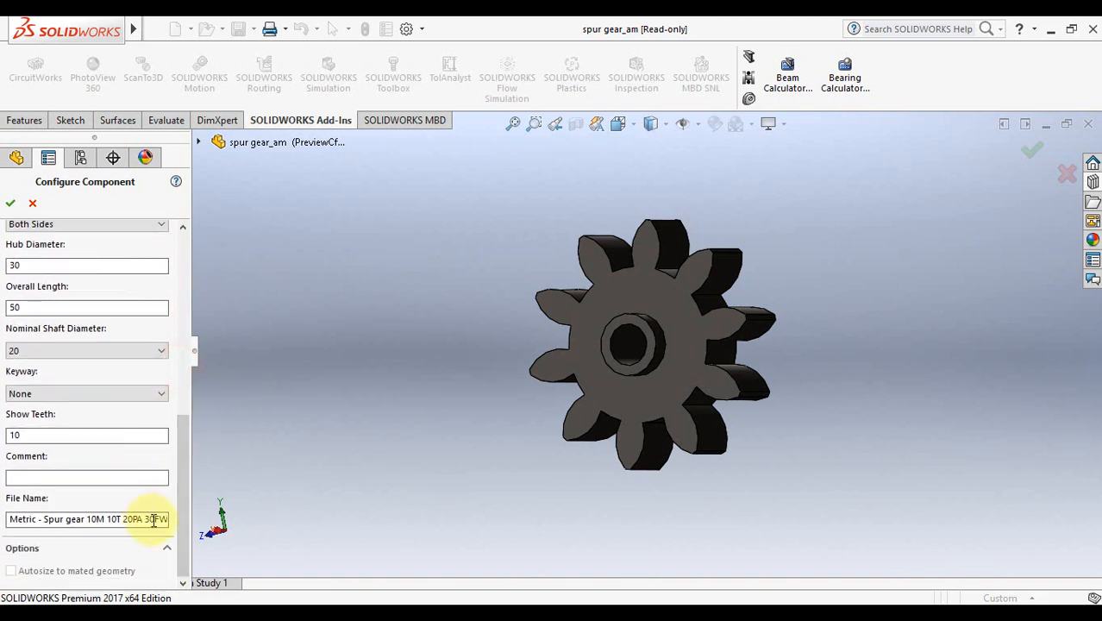
double_click(154, 517)
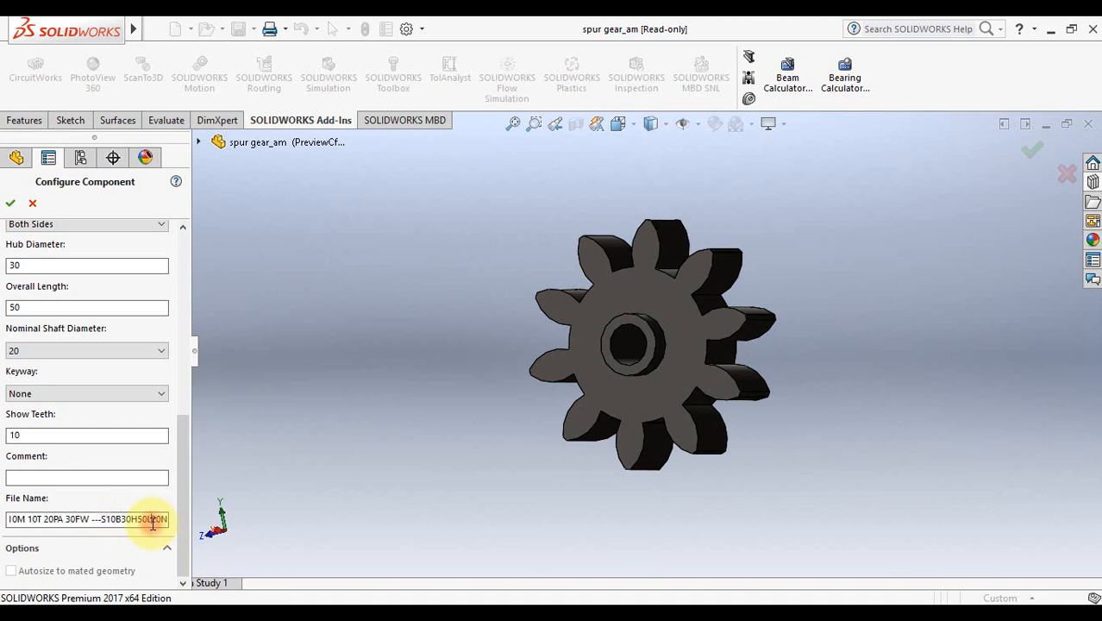
double_click(151, 520)
left_click_drag(179, 509, 178, 221)
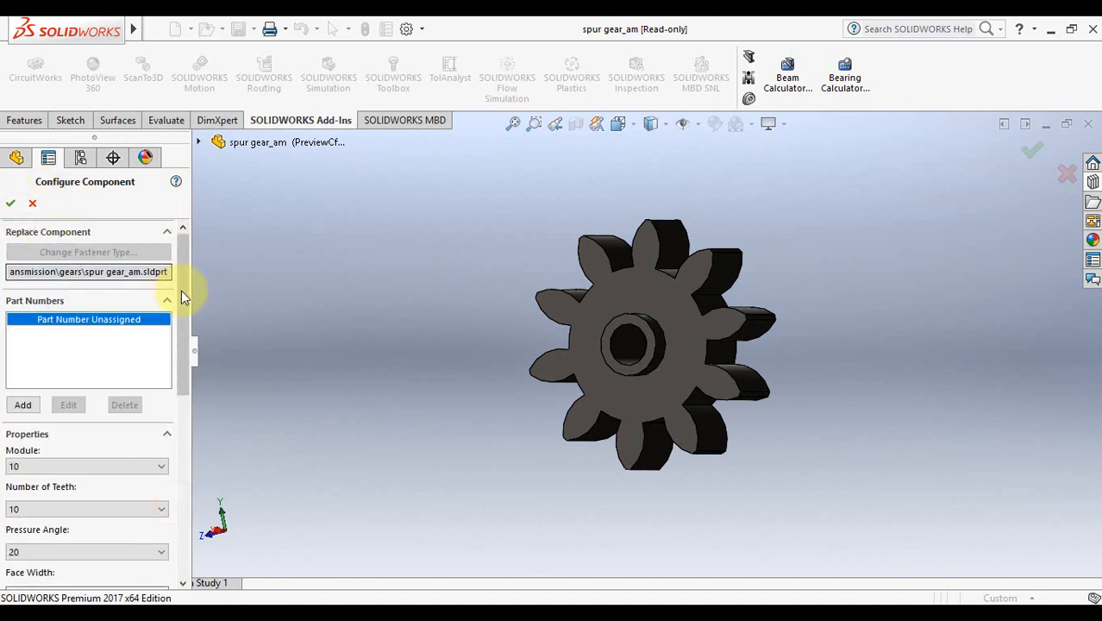
scroll(171, 312, "down", 1)
scroll(171, 316, "down", 3)
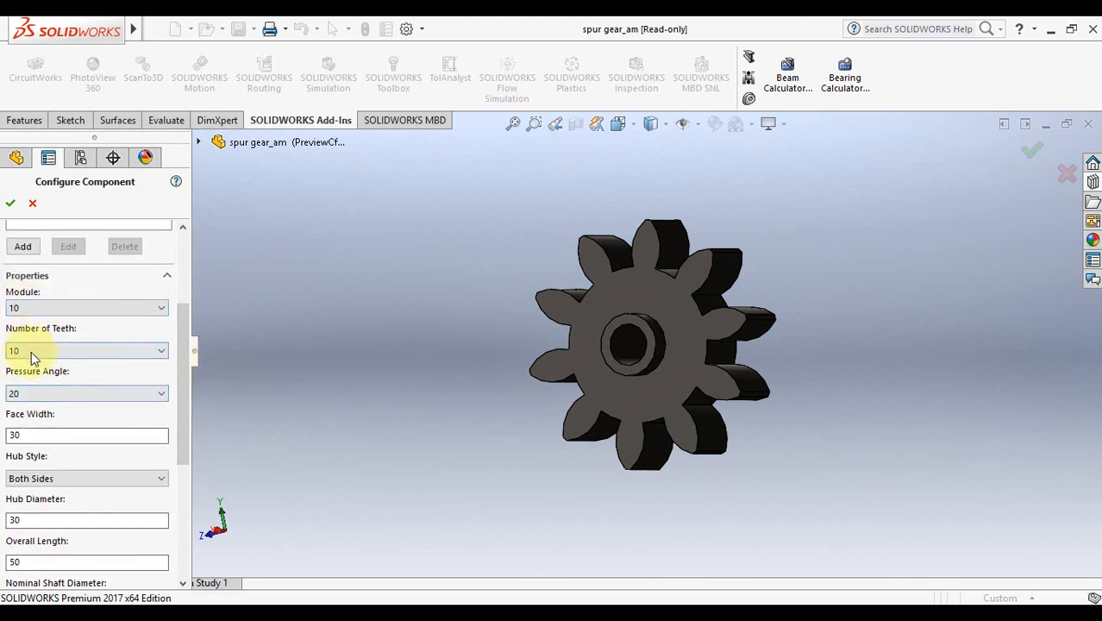
Set the spur gear's face width to 20 and apply the value
left_click_drag(179, 380, 182, 345)
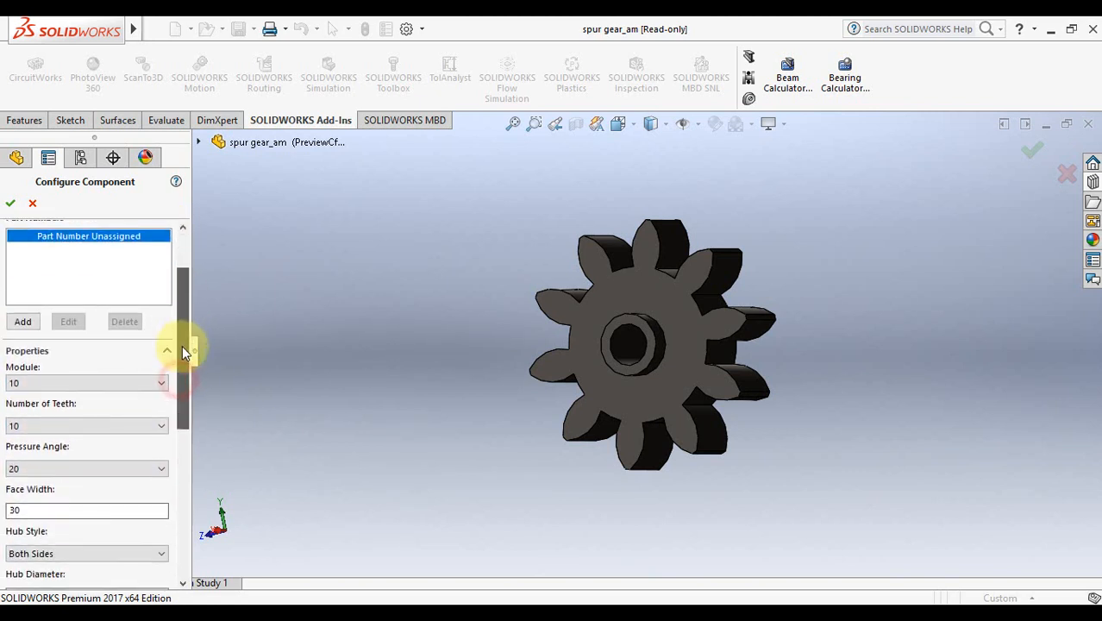
double_click(57, 509)
type("20")
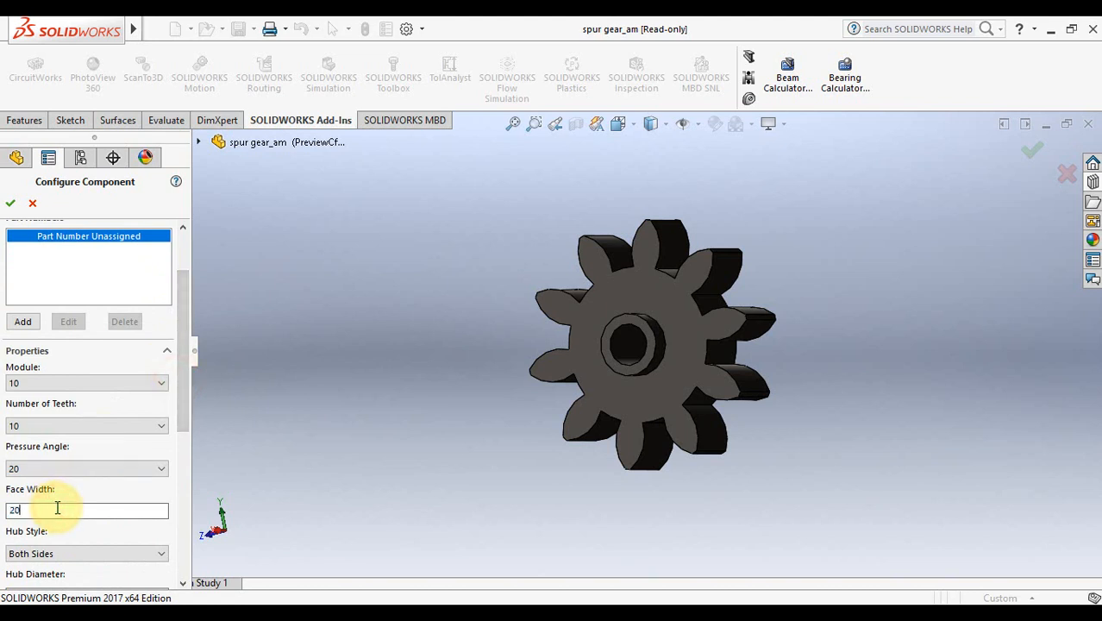
left_click(355, 434)
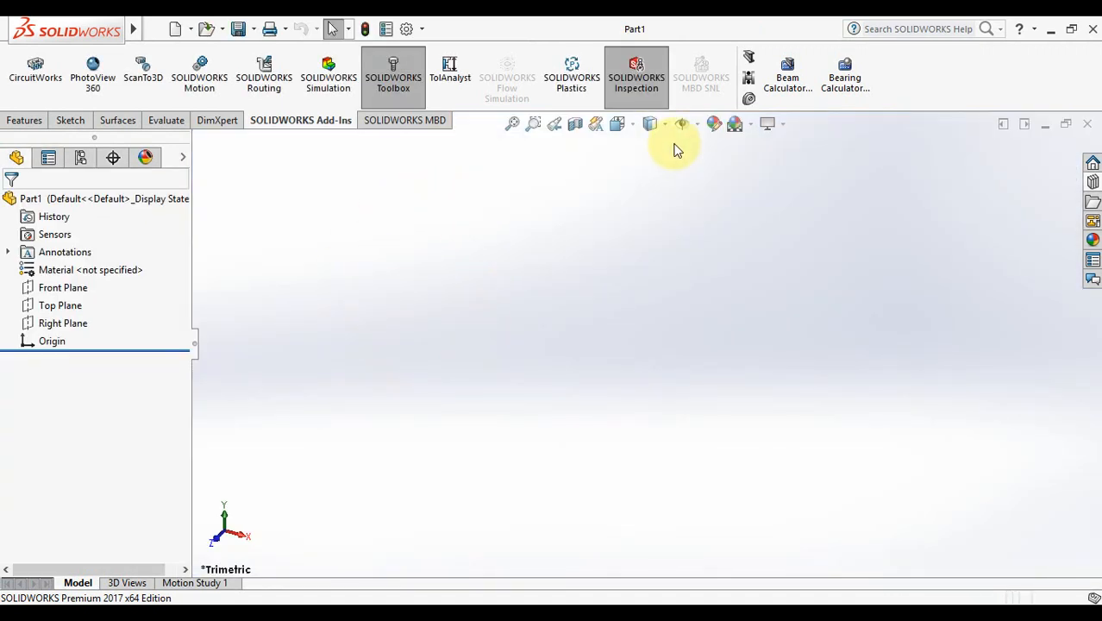
Minimize the empty Part1 window, maximize the configured gear's window and save the gear as a part file on the desktop (Escritorio)
left_click(1049, 128)
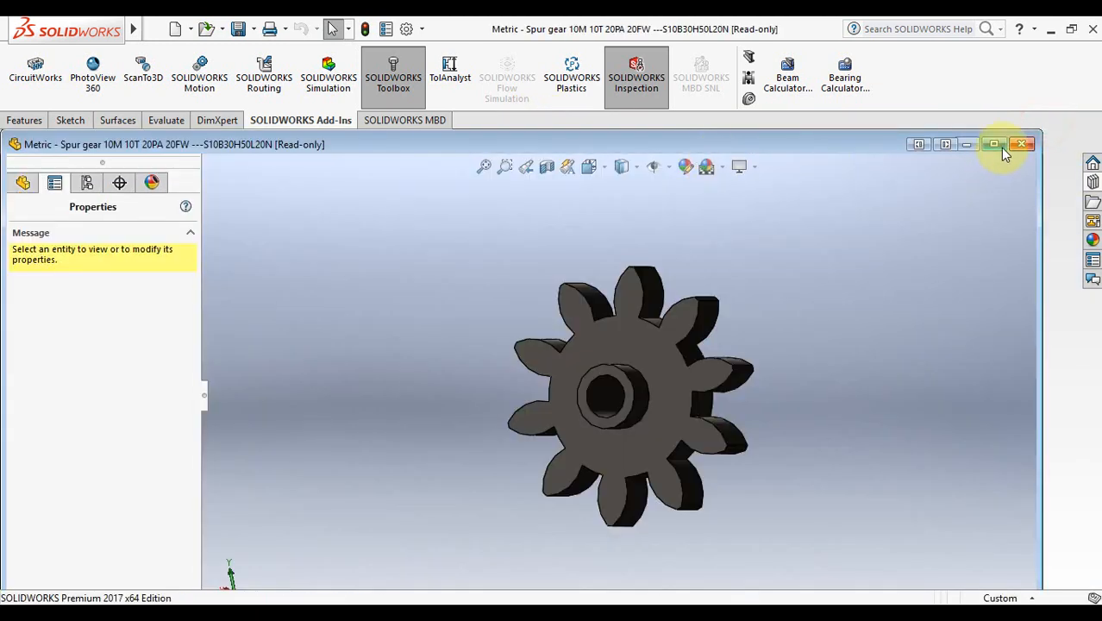
left_click(997, 145)
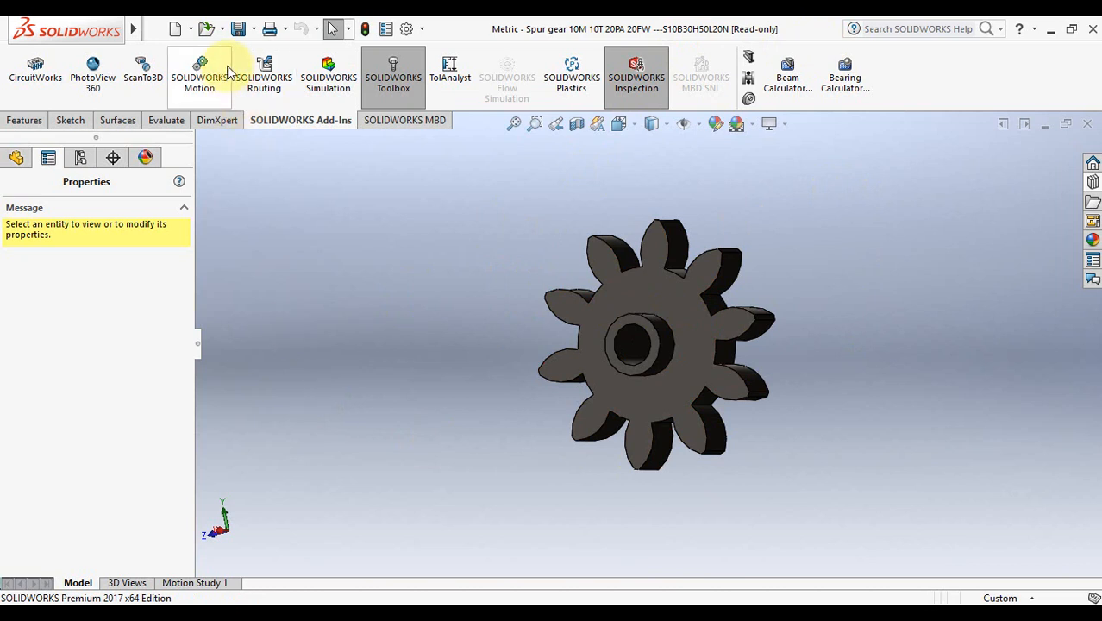
left_click(254, 29)
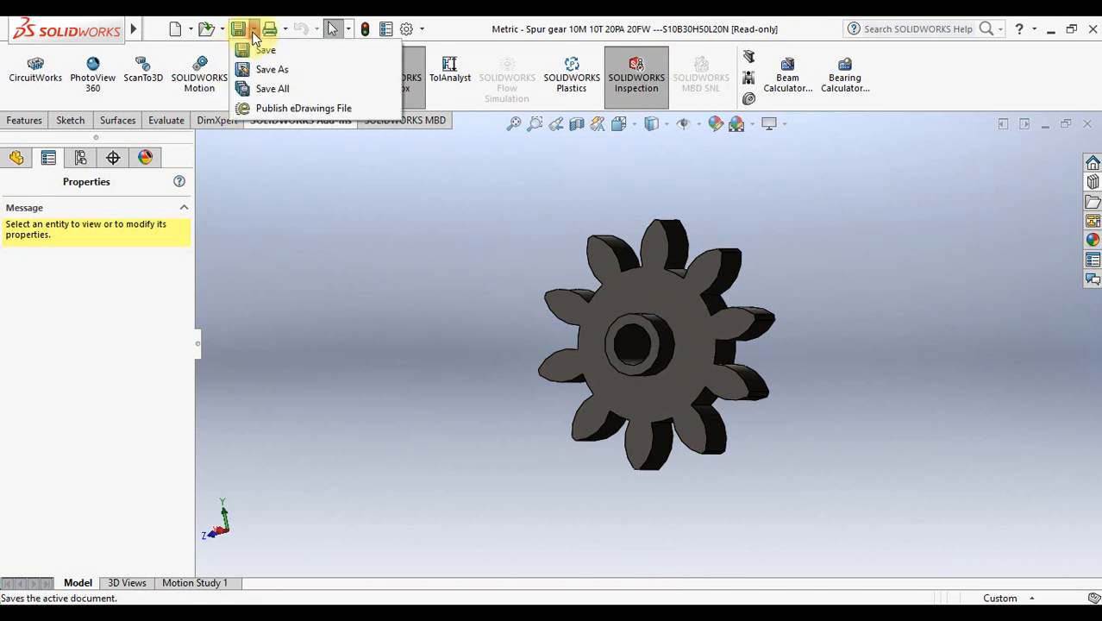
left_click(277, 73)
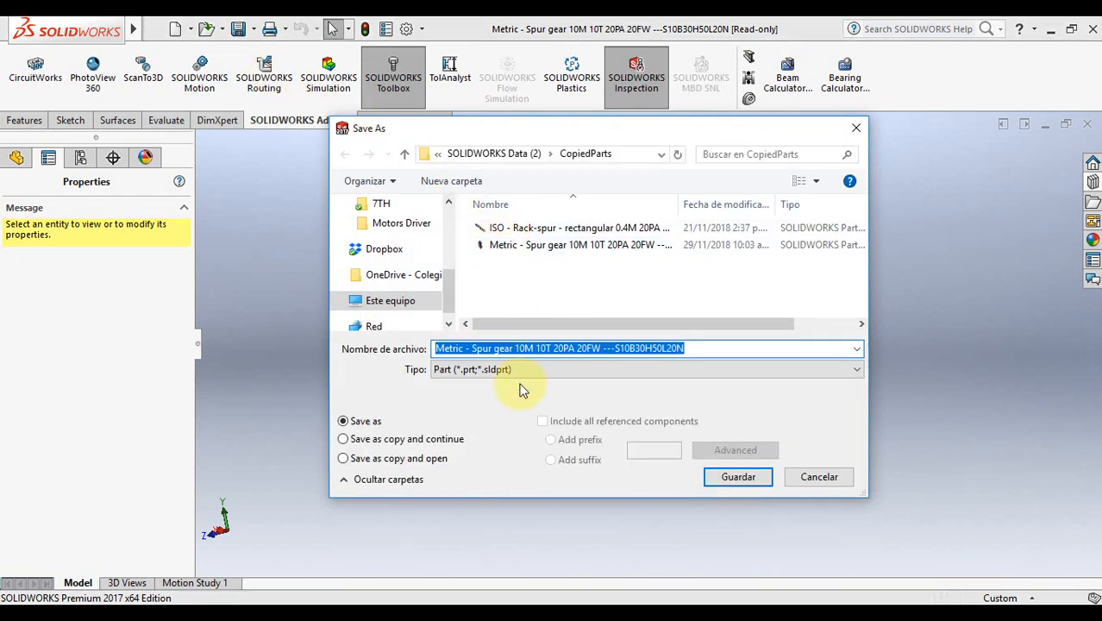
left_click(447, 251)
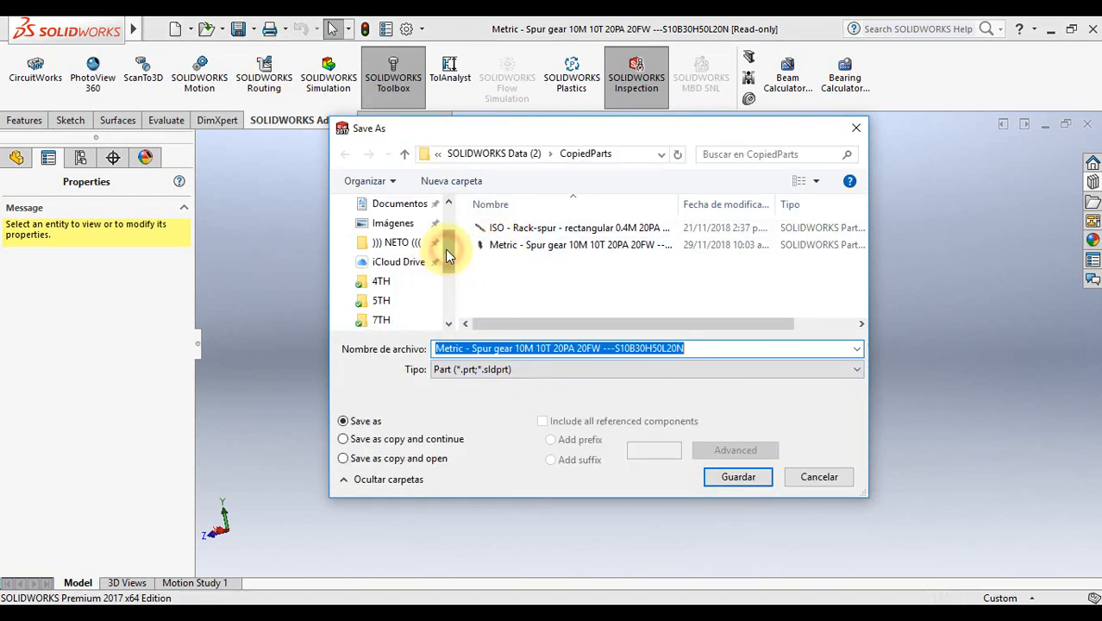
left_click_drag(447, 251, 451, 225)
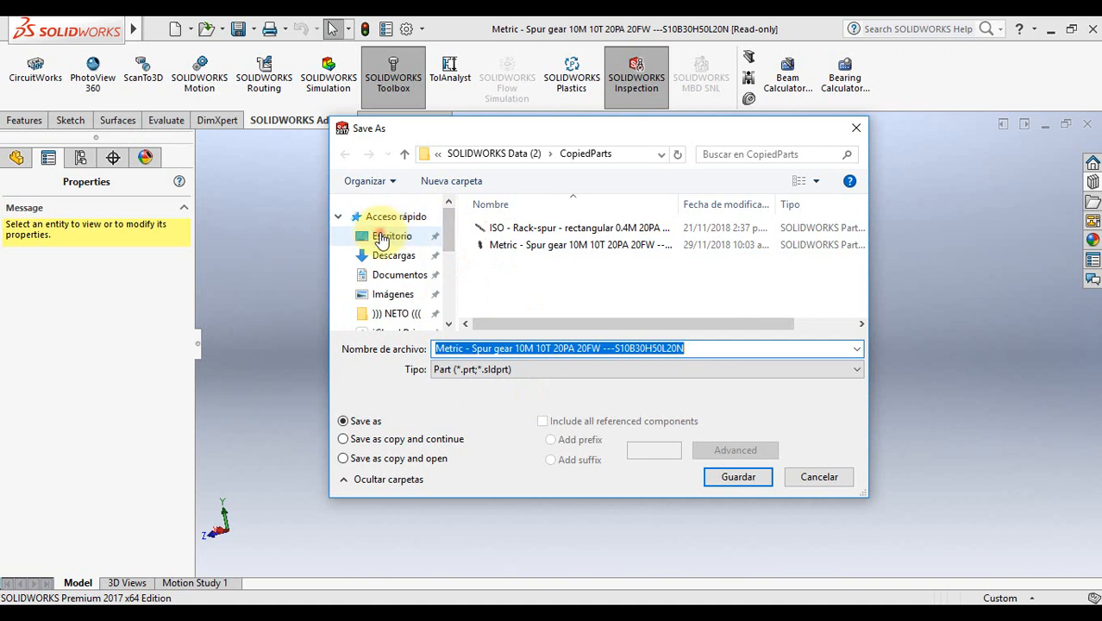
left_click(392, 236)
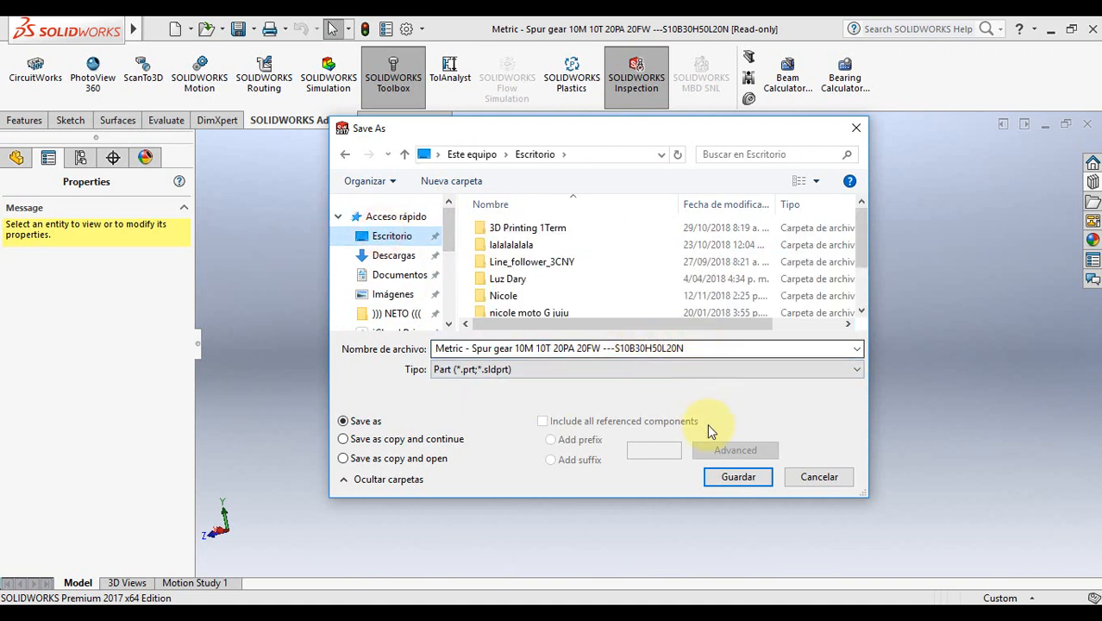
left_click(731, 478)
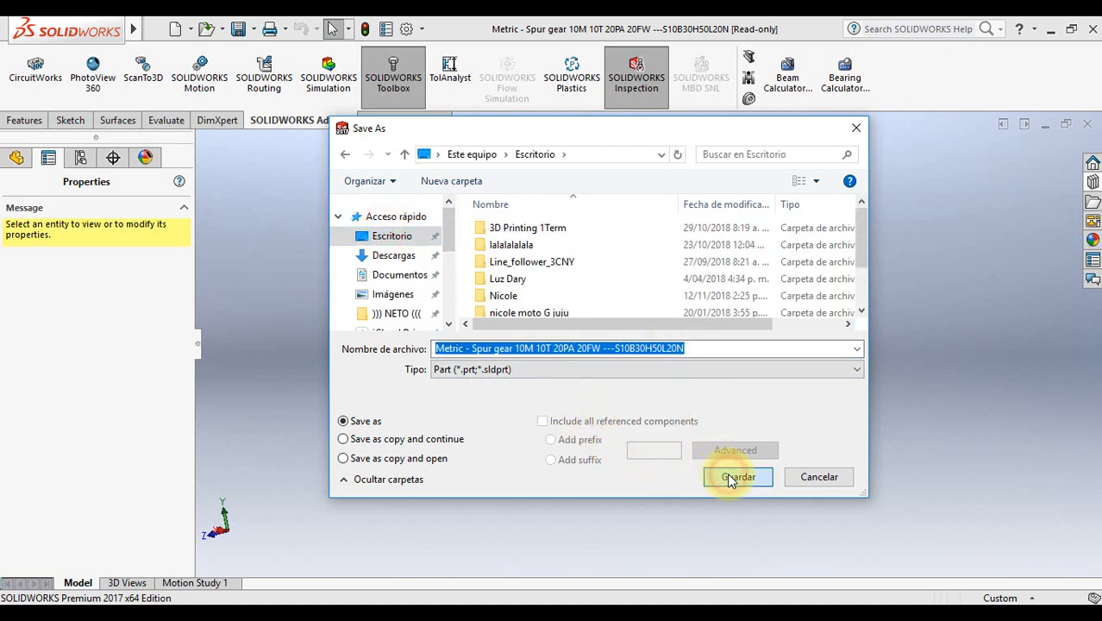
left_click(723, 484)
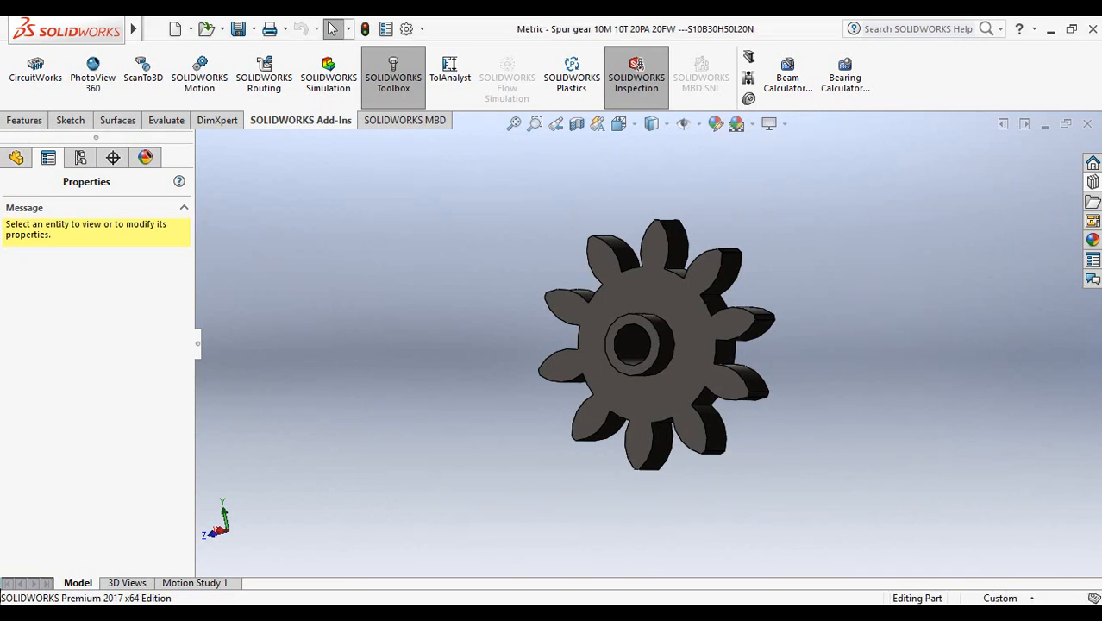
Switch to the Windows desktop, move the saved spur gear file below the 3D Printing 1Term folder, and return to SOLIDWORKS
left_click(1097, 616)
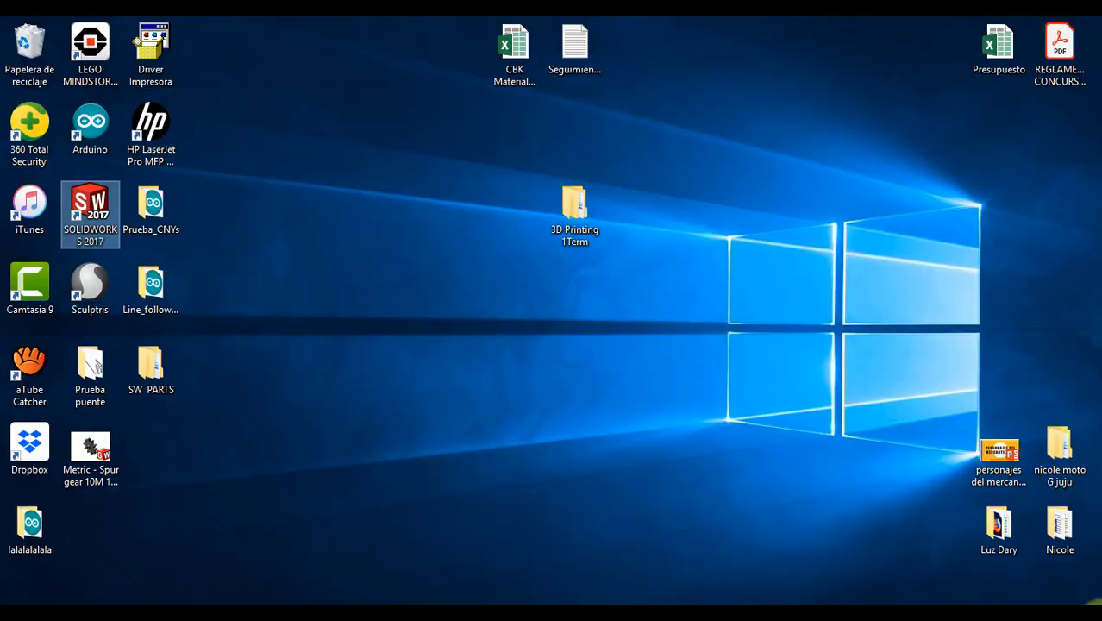
left_click_drag(121, 438, 543, 364)
key("alt+Tab")
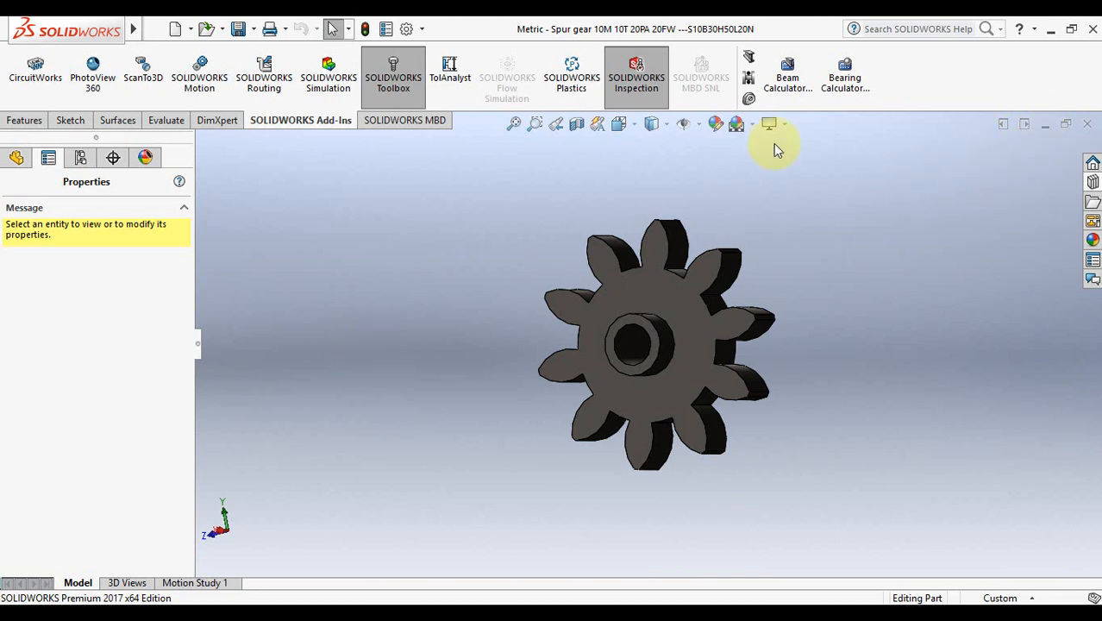
Browse the Design Library to the Gears category under Power Transmission and view the available gear types
left_click(1093, 181)
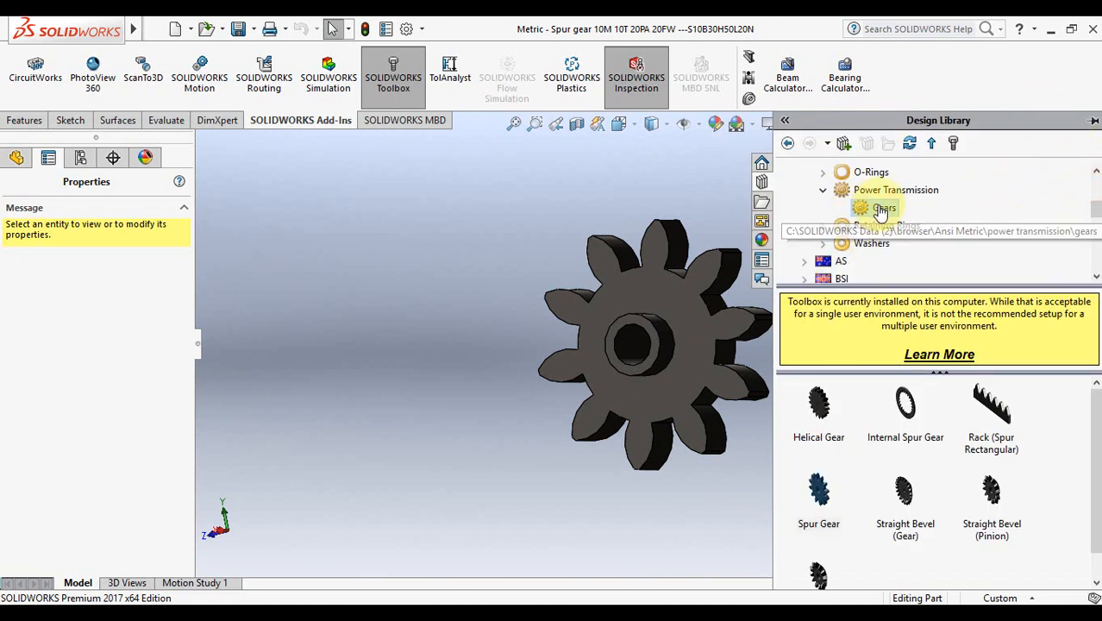
scroll(925, 222, "up", 3)
scroll(925, 222, "down", 2)
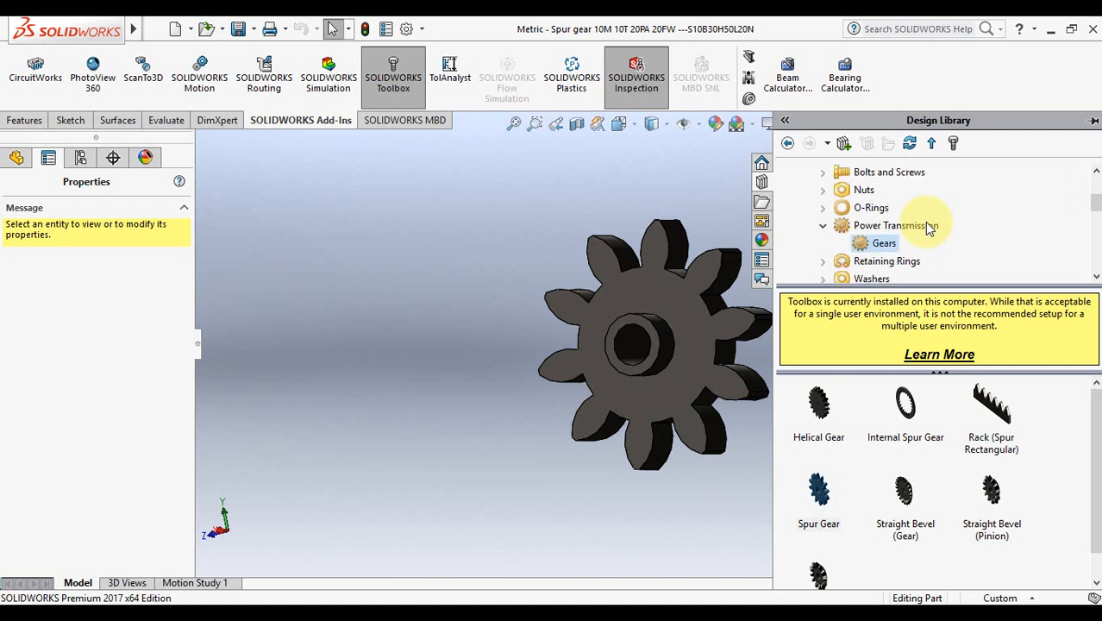
left_click(880, 243)
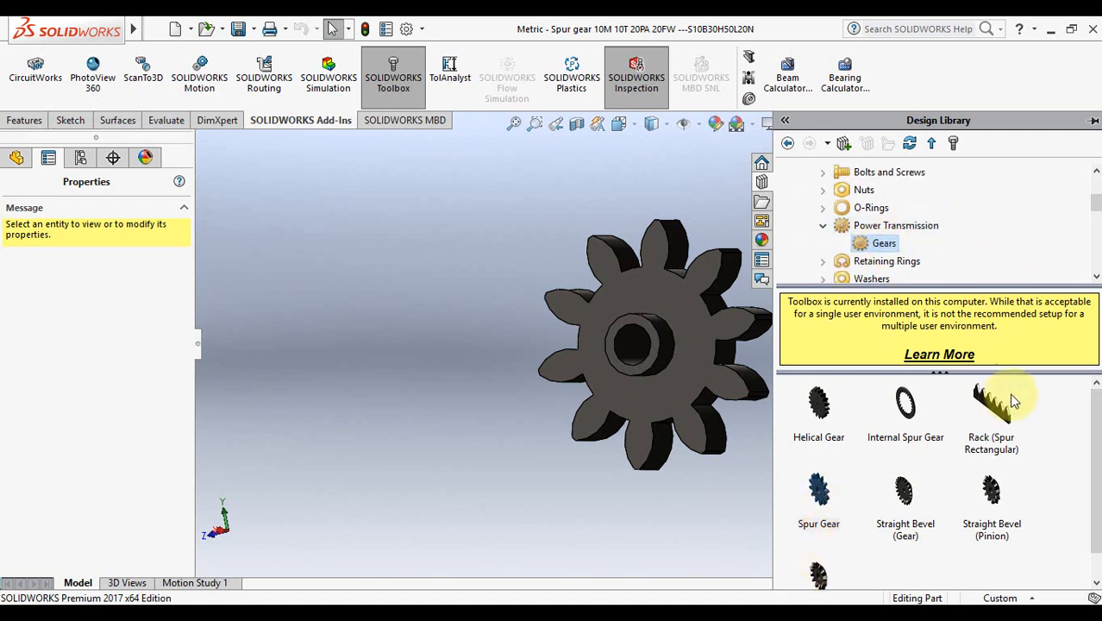
Create a part from the Rack (Spur Rectangular) gear component in the Toolbox library
left_click(985, 419)
right_click(985, 420)
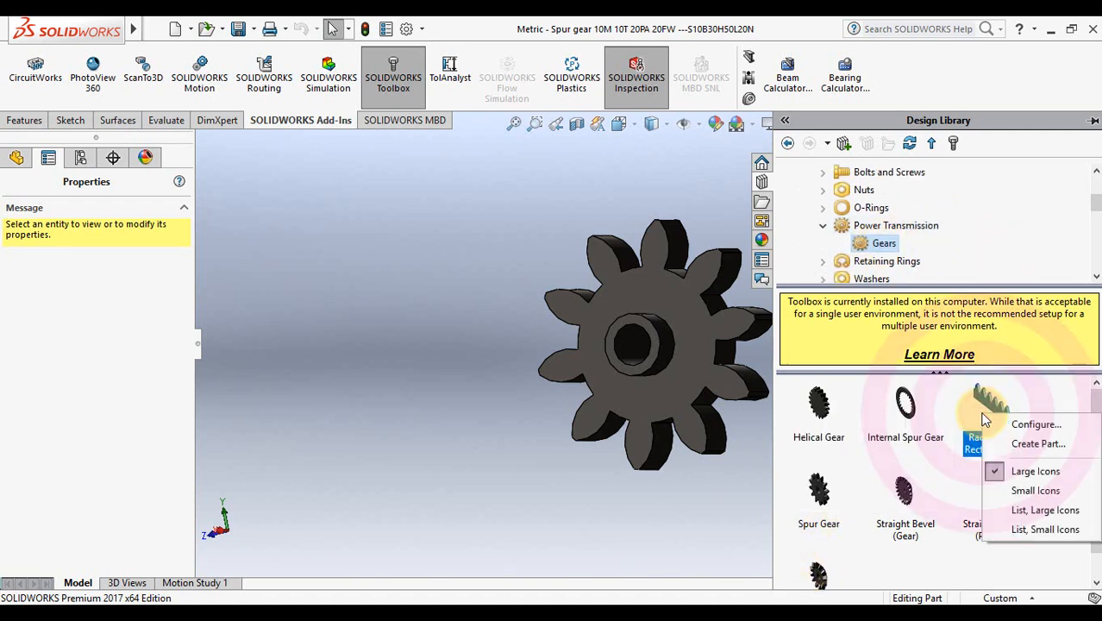
left_click(1040, 444)
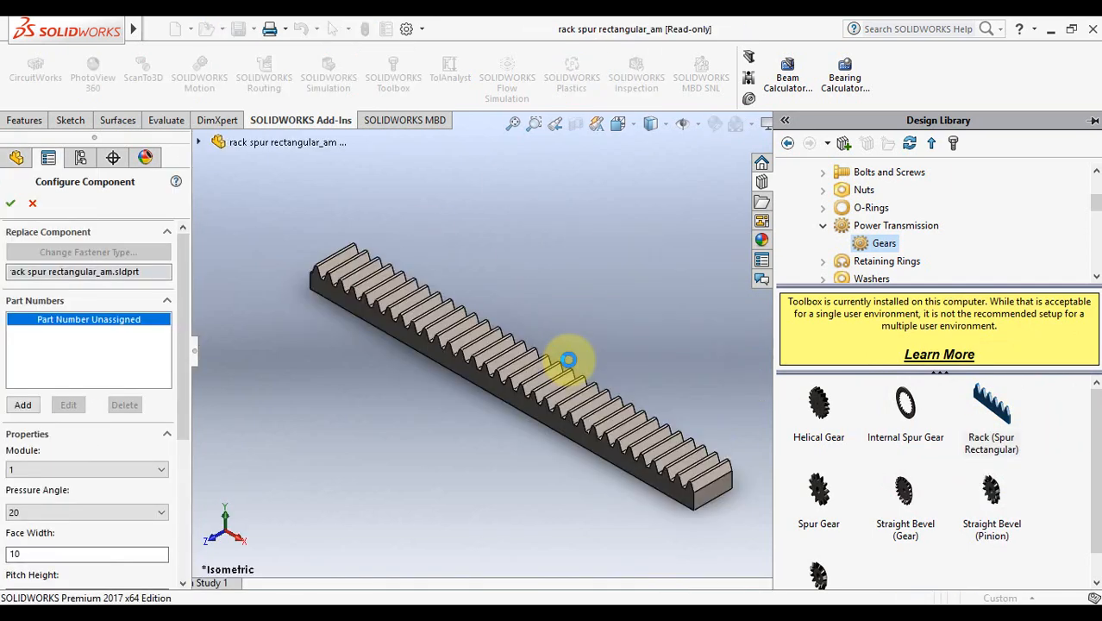
left_click(365, 377)
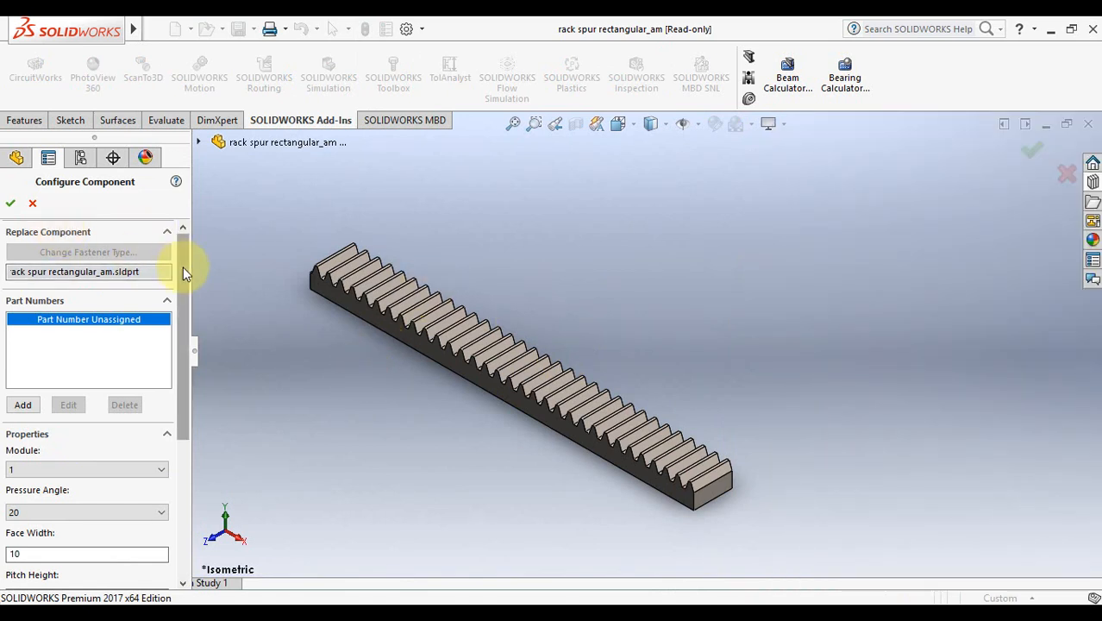
Set the rack's module to 10 and its face width to 20
left_click_drag(183, 267, 170, 362)
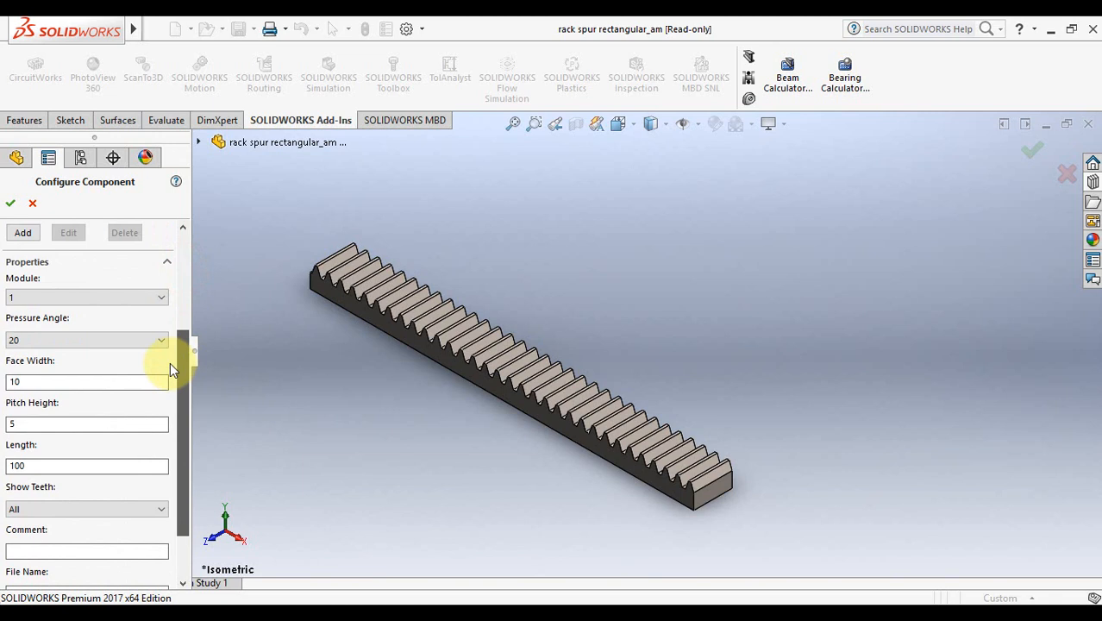
left_click(108, 296)
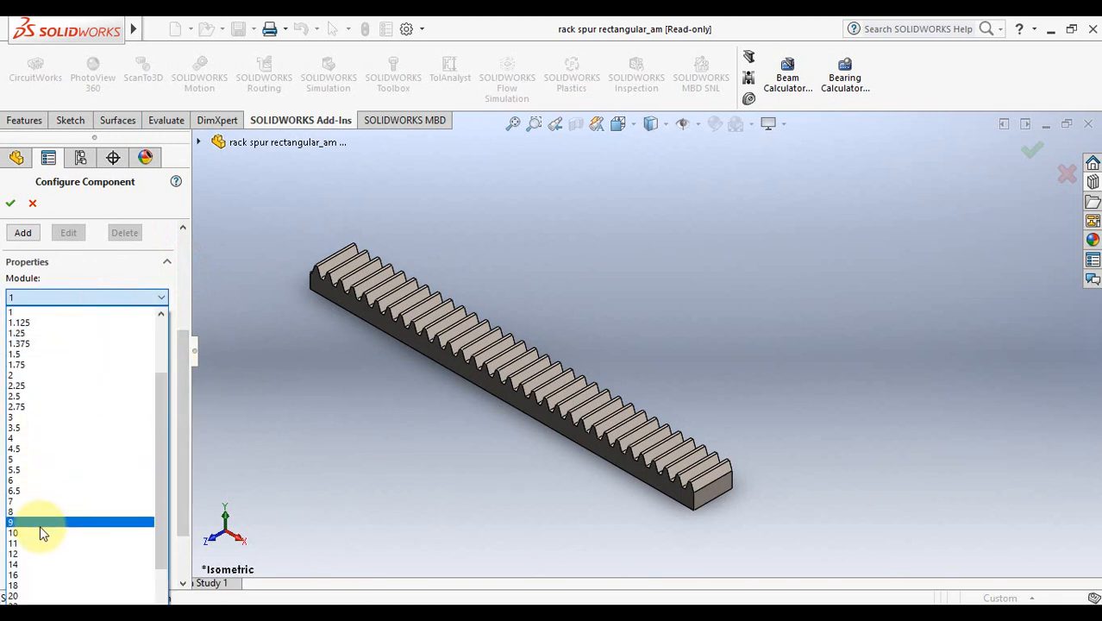
left_click(21, 532)
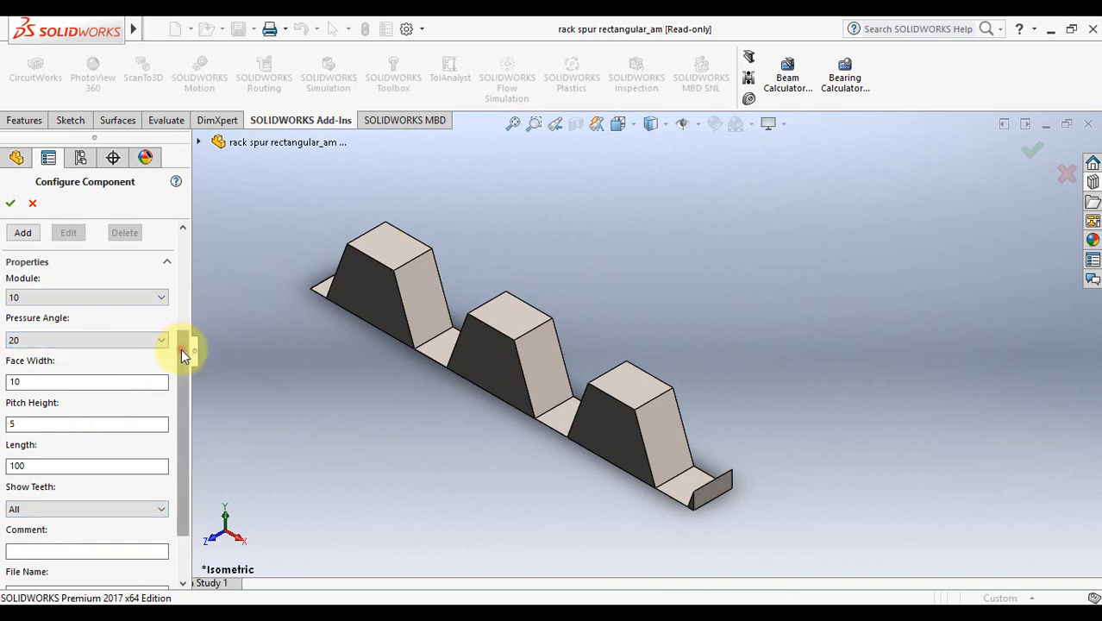
left_click_drag(182, 348, 180, 390)
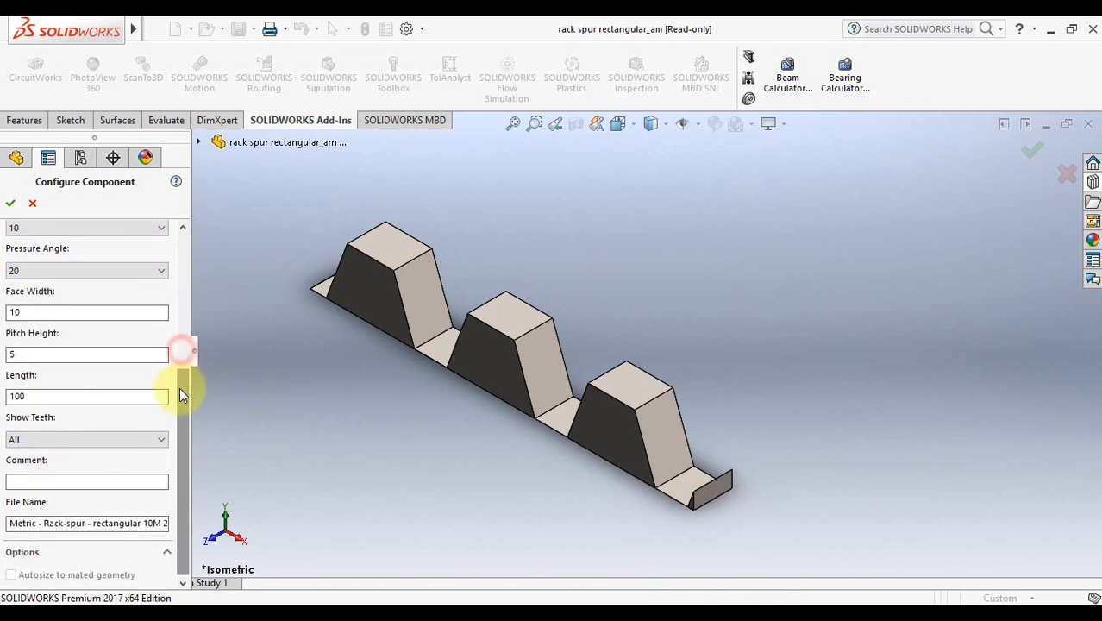
double_click(127, 310)
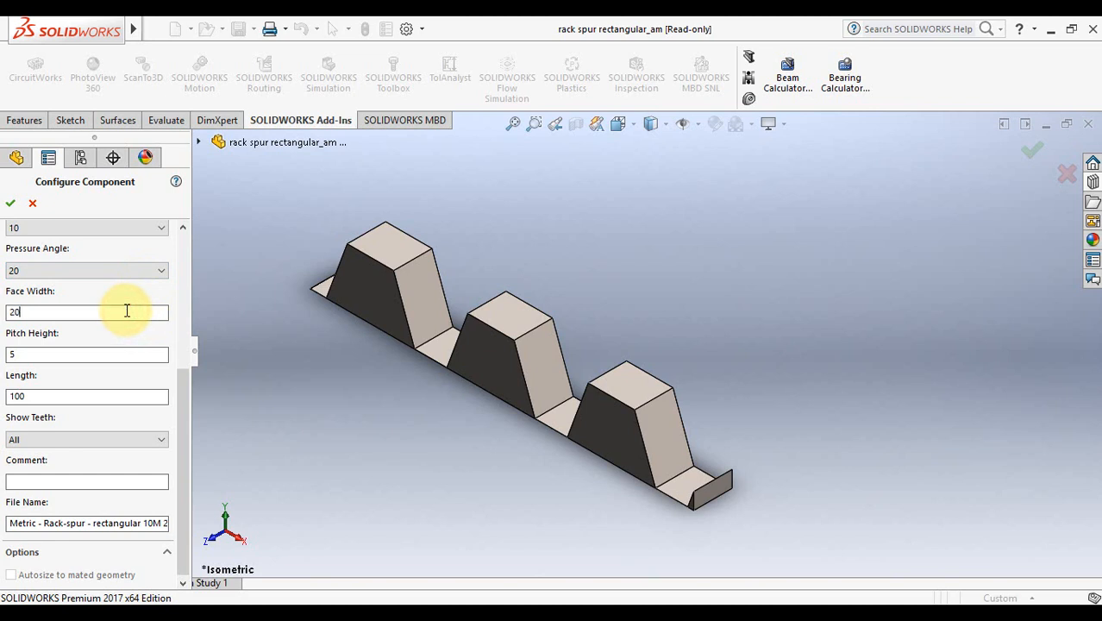
type("20")
key("Return")
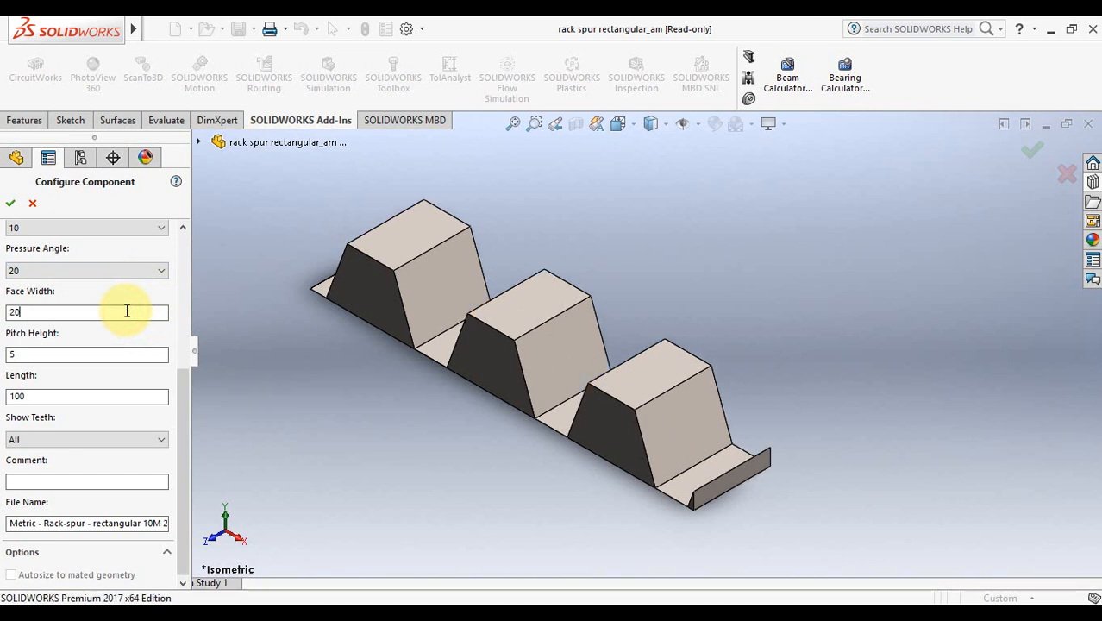
Set the rack's pitch height to 20
left_click(138, 362)
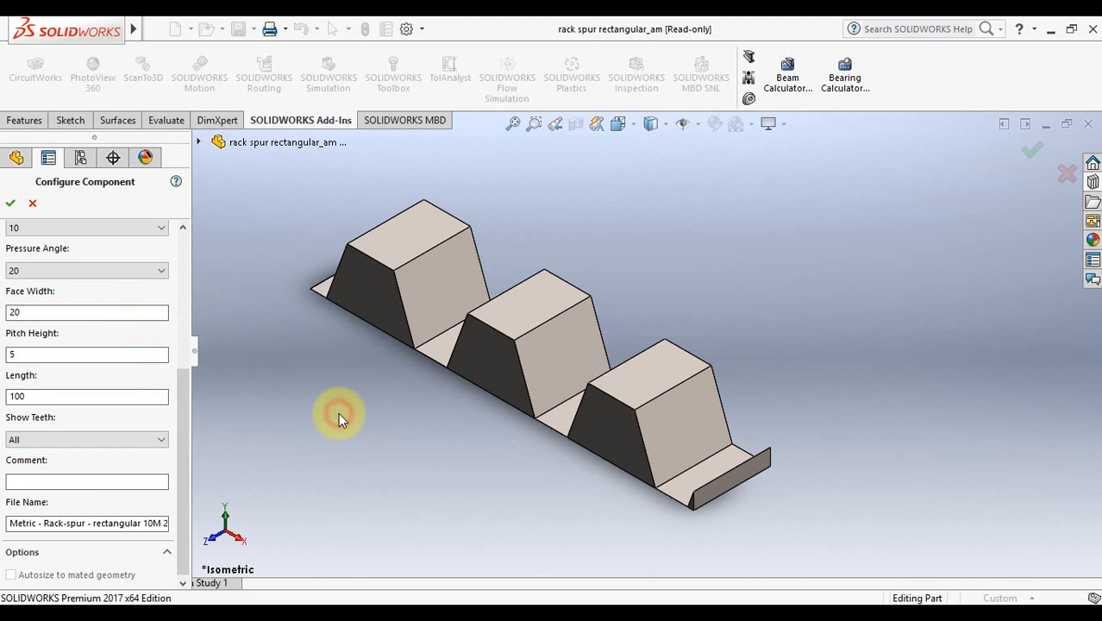
key("Up")
key("Up")
key("Up")
key("Down")
key("Right")
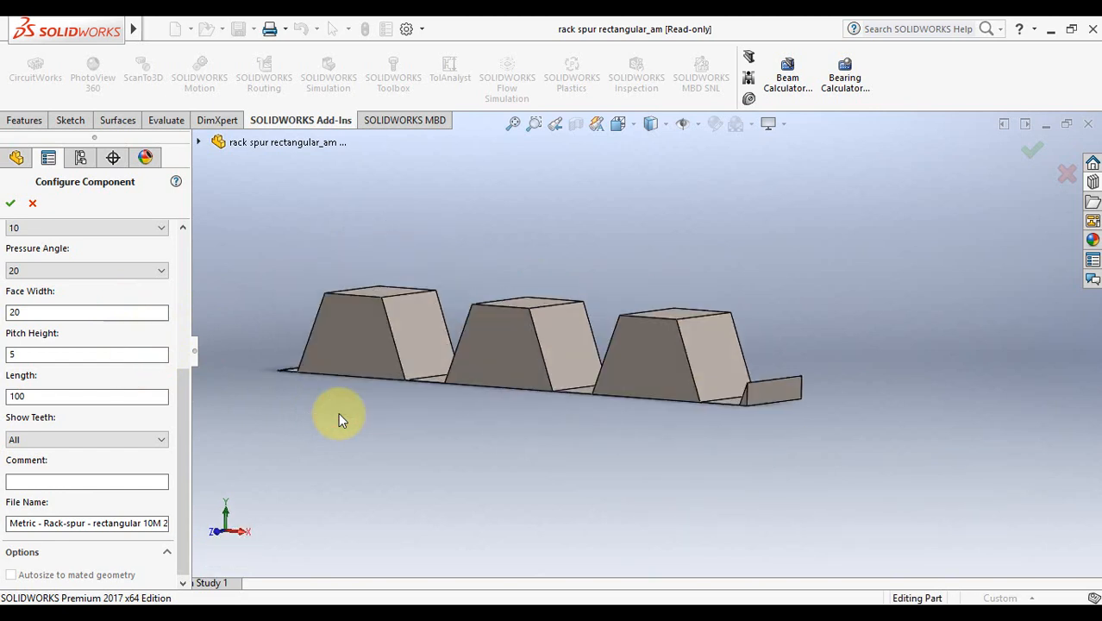
double_click(58, 362)
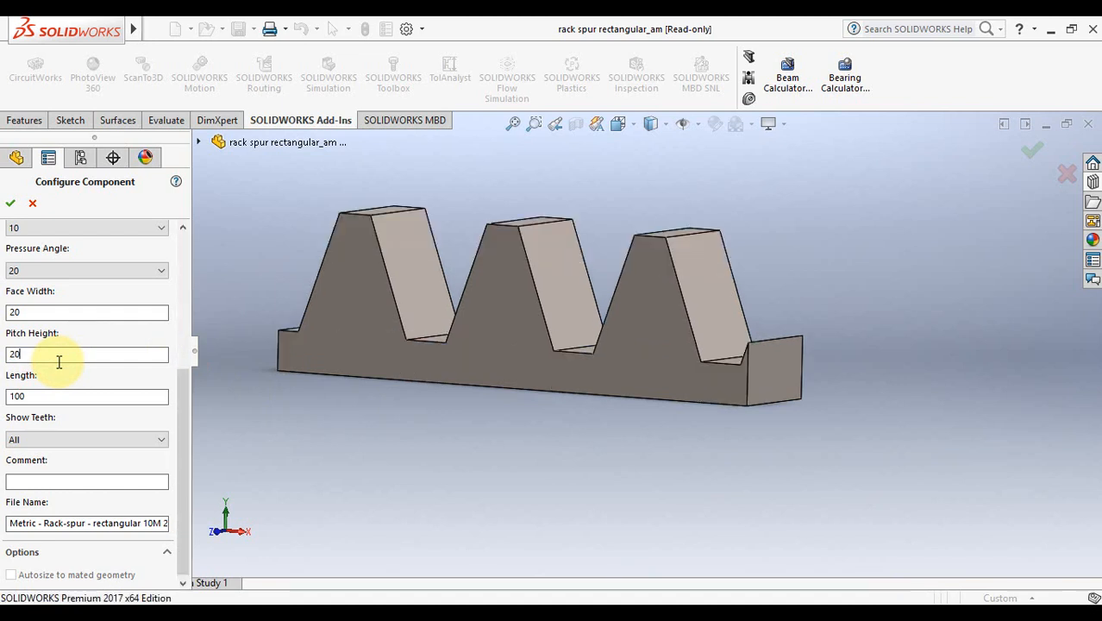
Set the rack's length to 200 and fit the whole rack in the view
left_click_drag(182, 389, 183, 407)
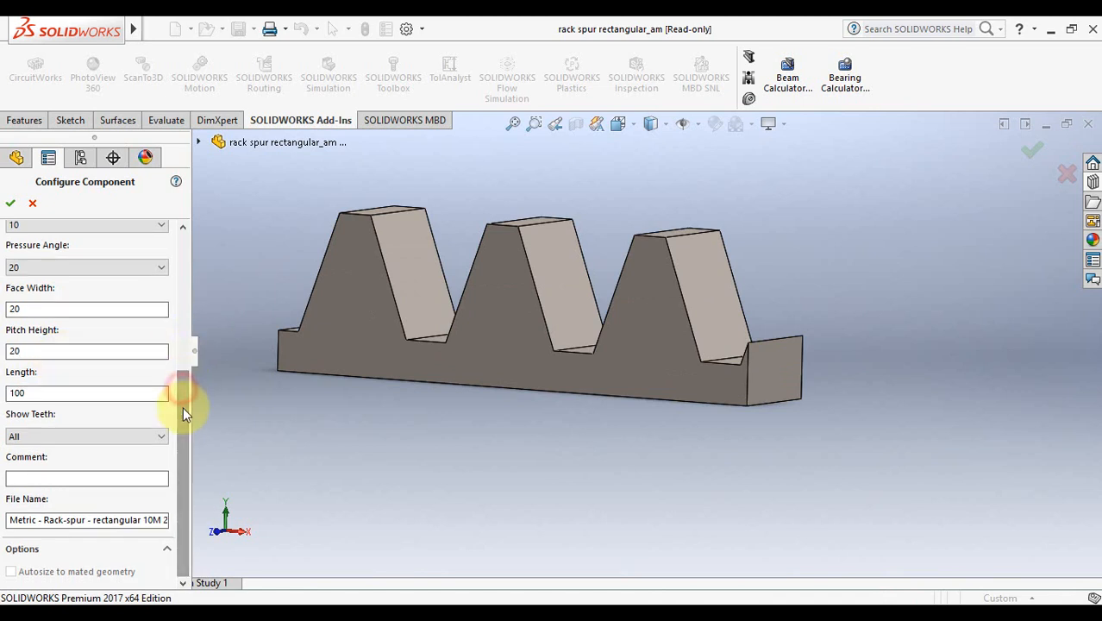
double_click(136, 395)
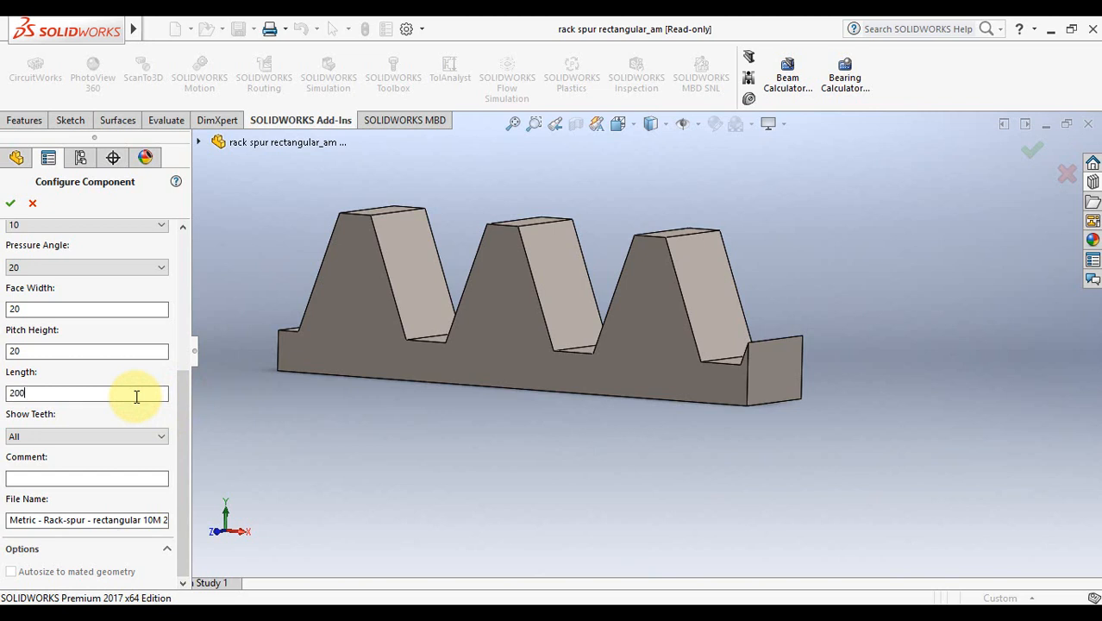
type("200")
key("Return")
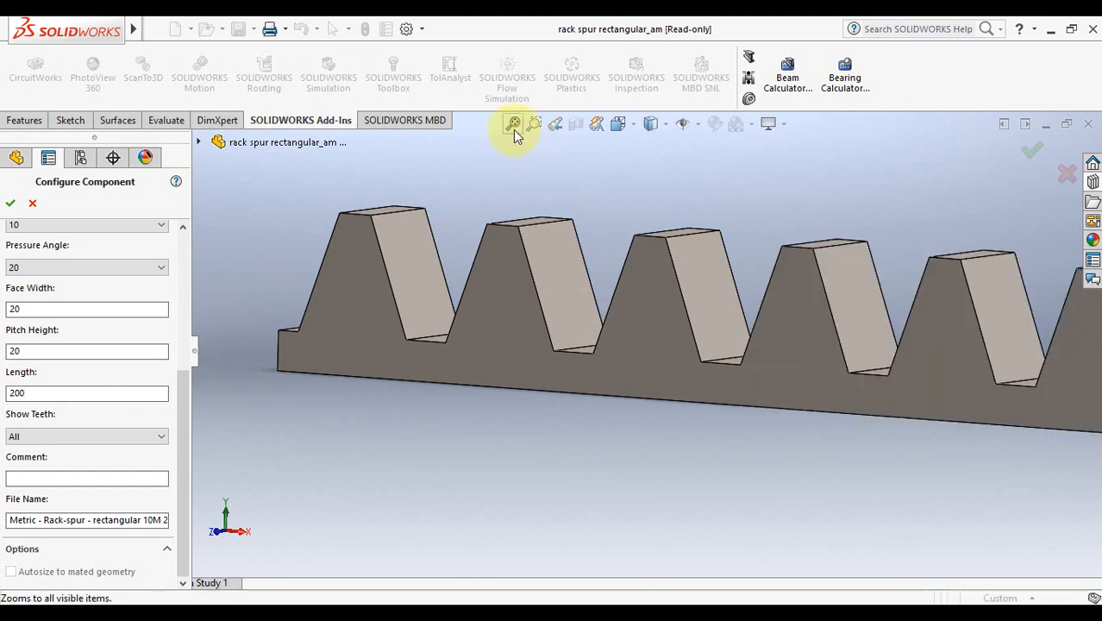
left_click(513, 127)
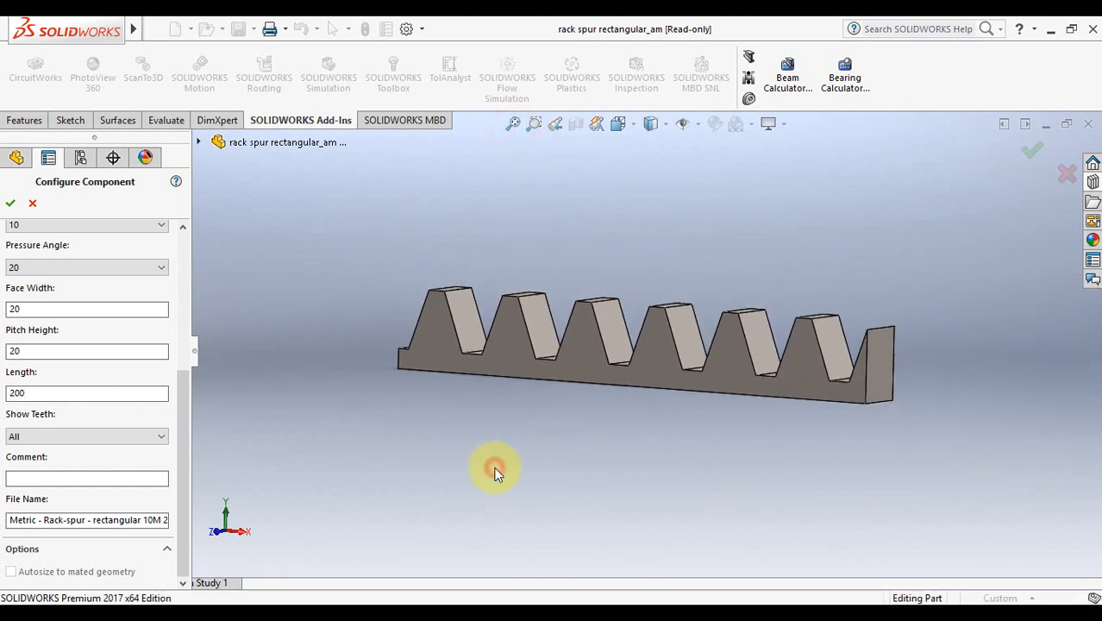
Increase the rack's length to 400 and fit the whole rack in the view
double_click(70, 394)
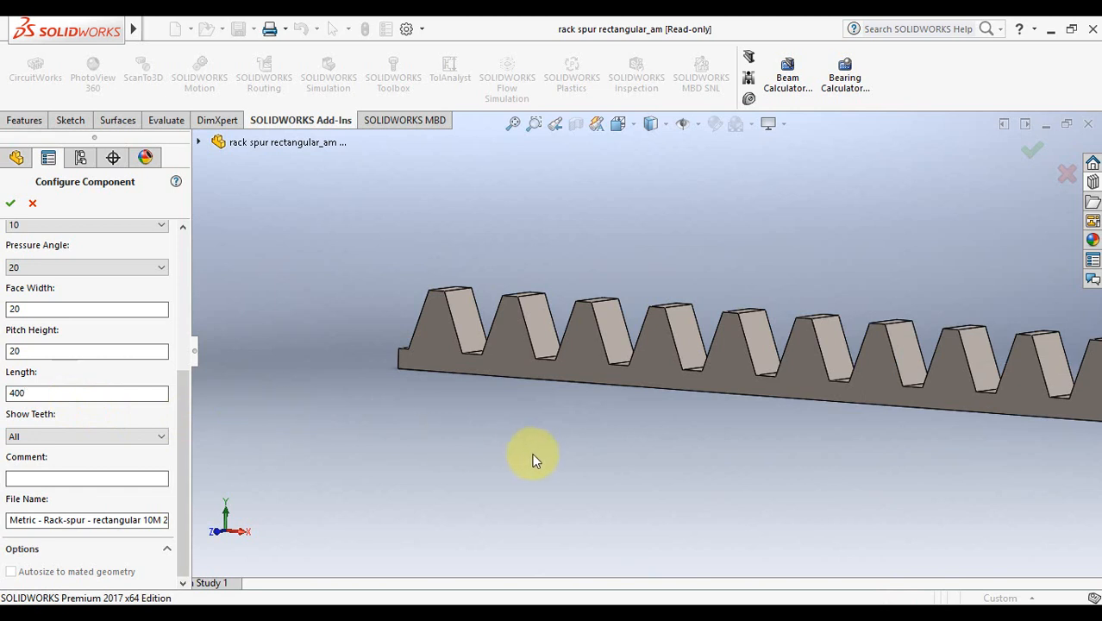
left_click(511, 129)
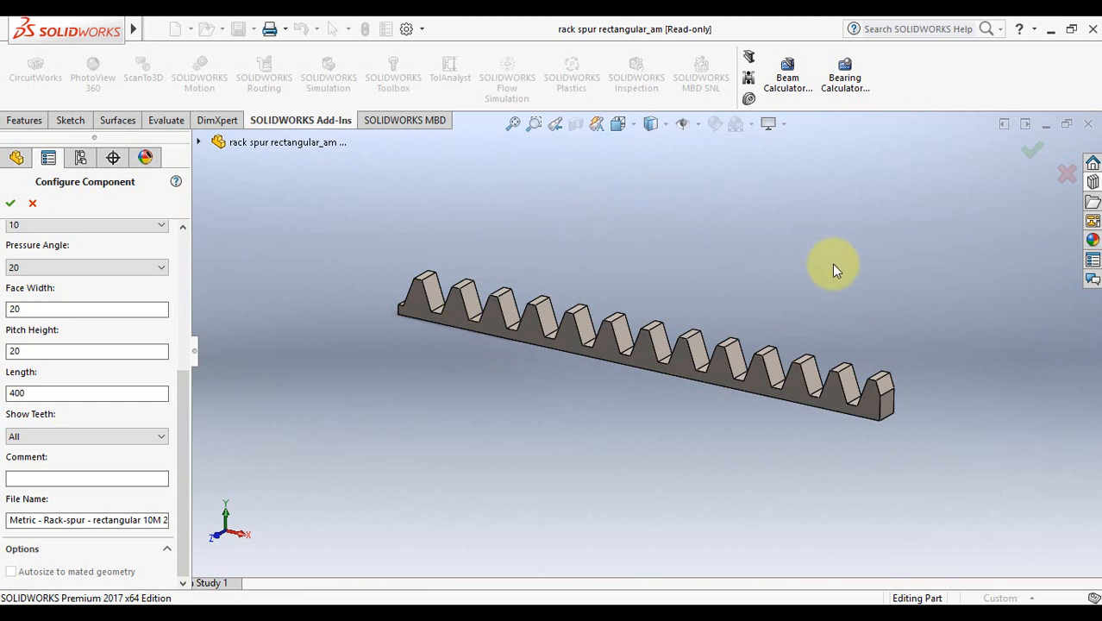
left_click_drag(182, 467, 160, 506)
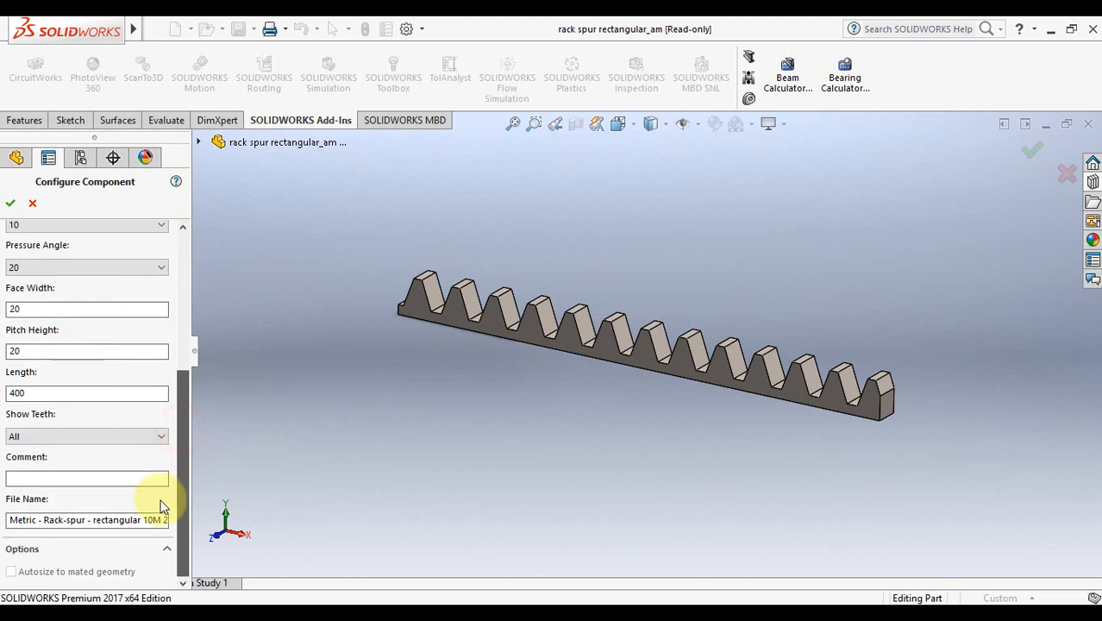
Try limiting the displayed teeth to 3 and to 1, and restore the Show Teeth option to All
left_click(124, 439)
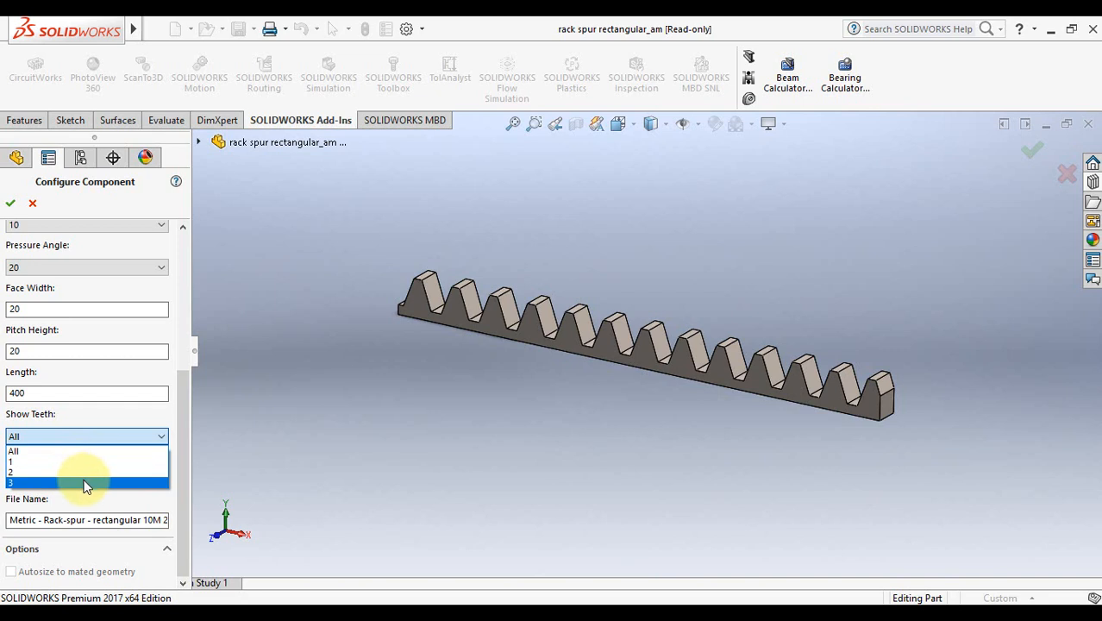
left_click(84, 482)
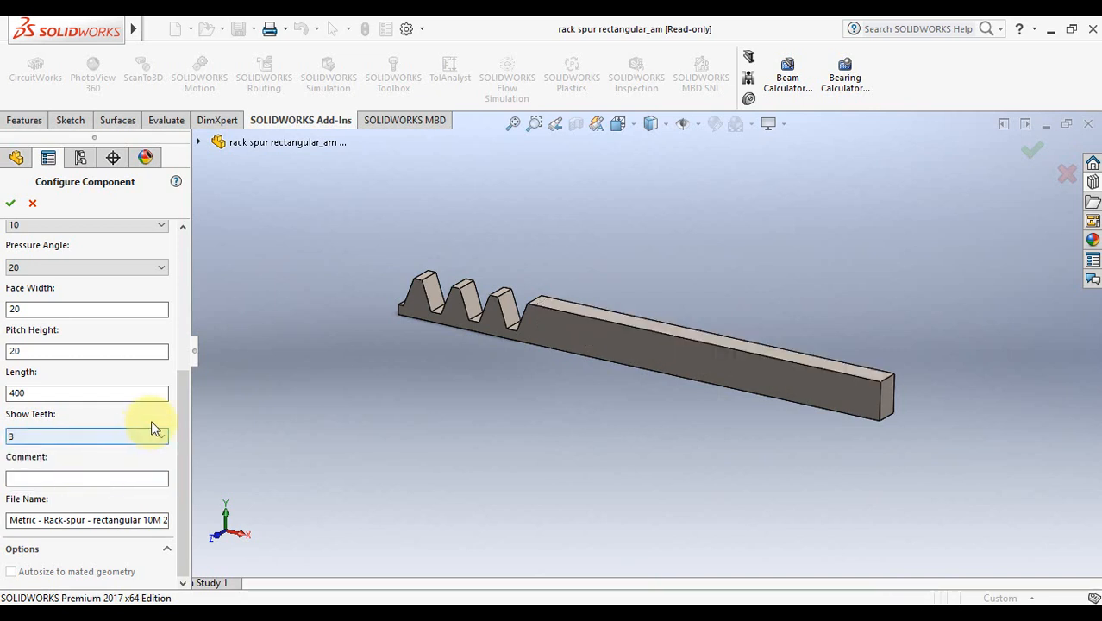
left_click(160, 436)
left_click(102, 463)
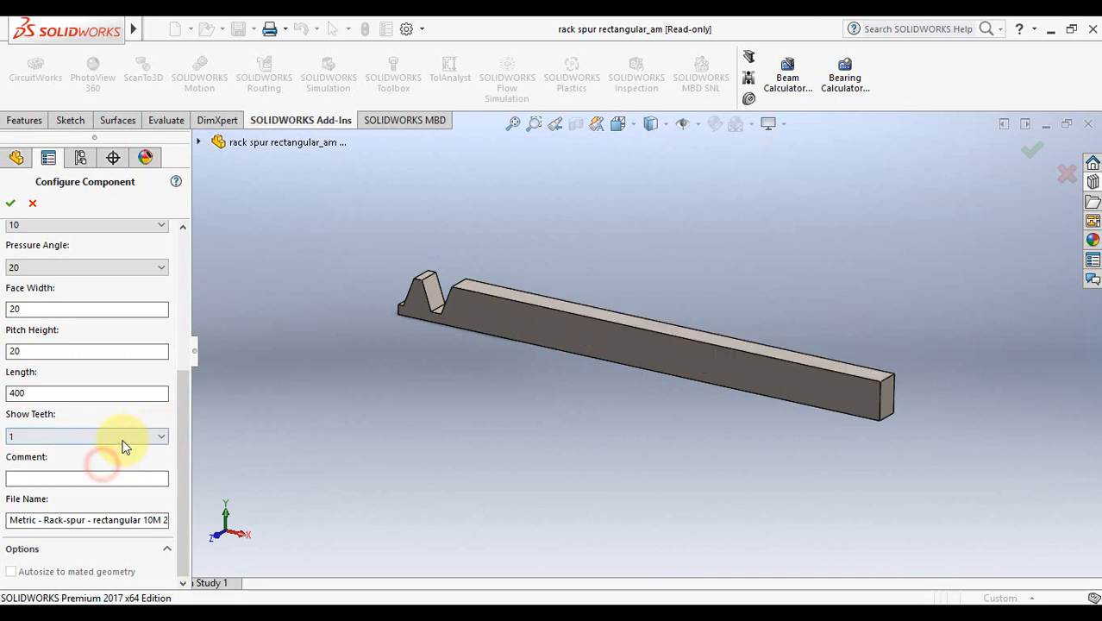
left_click(121, 435)
left_click(75, 452)
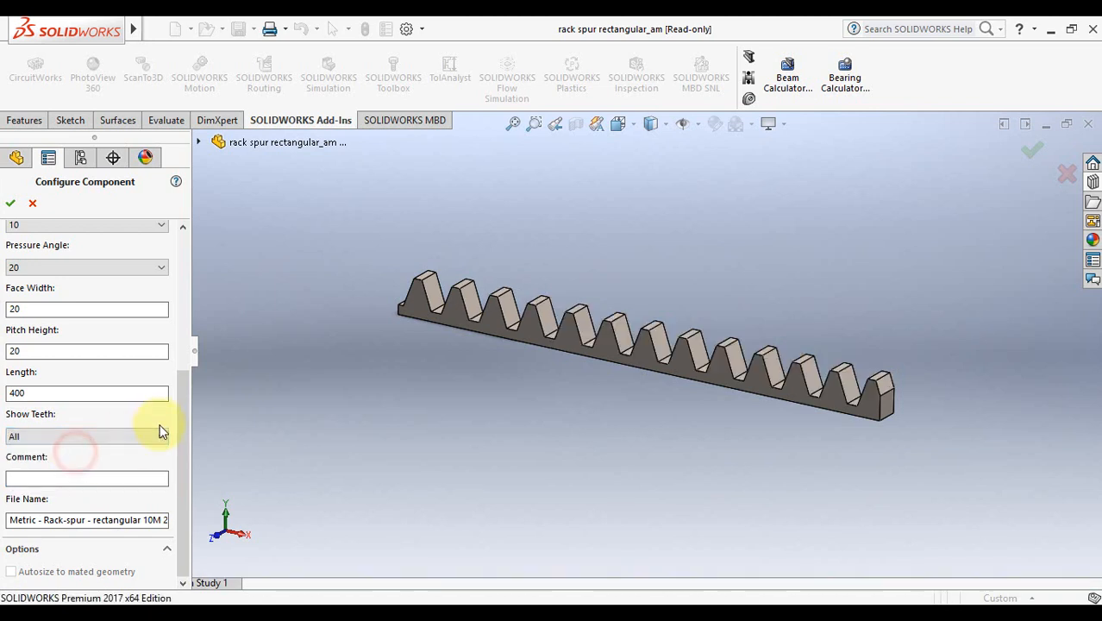
Review the rack's generated file name against its face width and pitch height settings
left_click(152, 520)
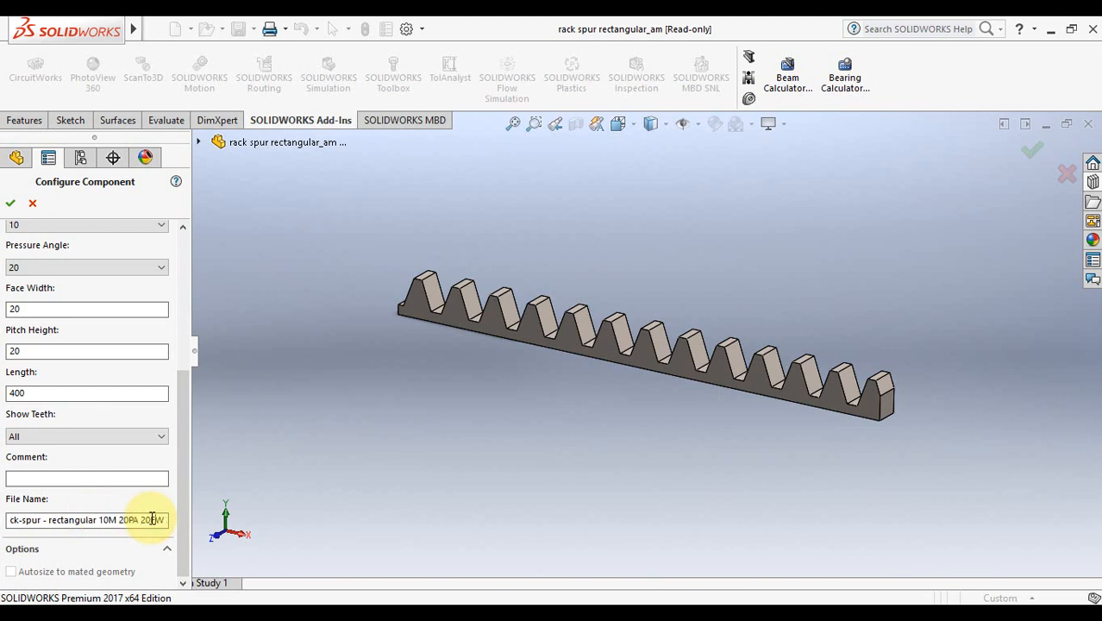
left_click_drag(179, 507, 197, 449)
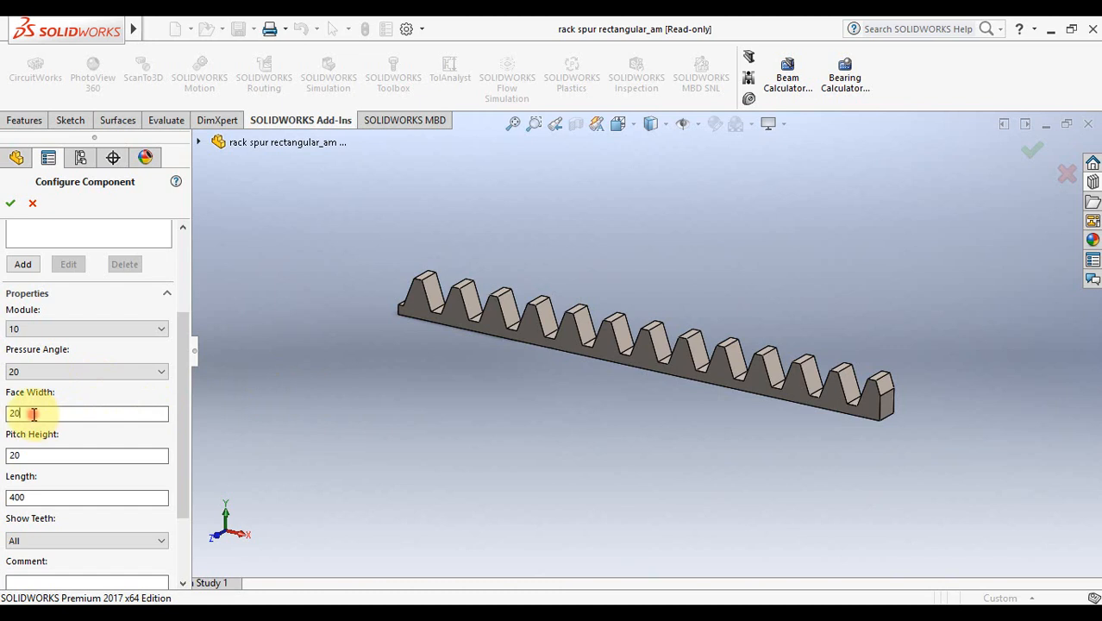
double_click(42, 452)
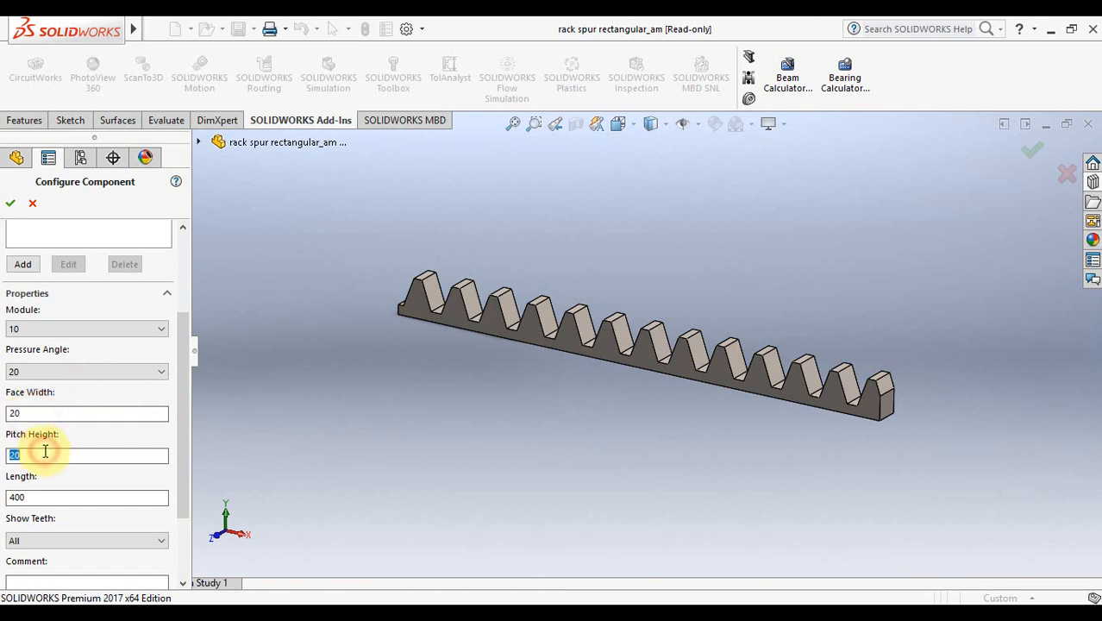
left_click(61, 411)
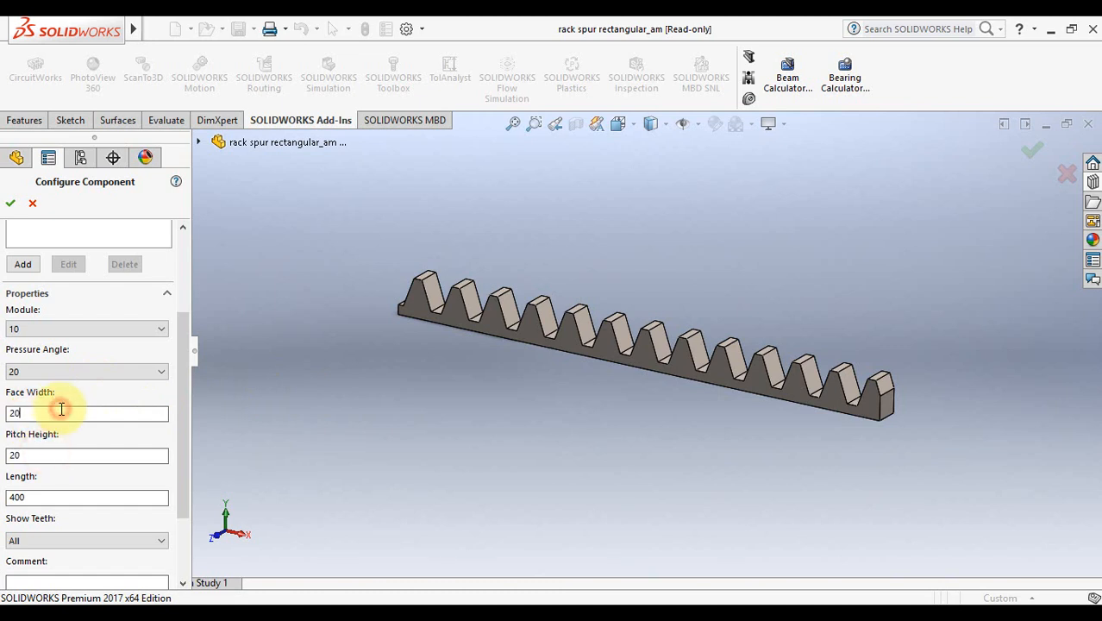
Examine the rack's end face in the Right view and its tooth profile in the Front view
left_click(612, 382)
key("Left")
key("Left")
key("Left")
key("Left")
key("Left")
key("Right")
key("Up")
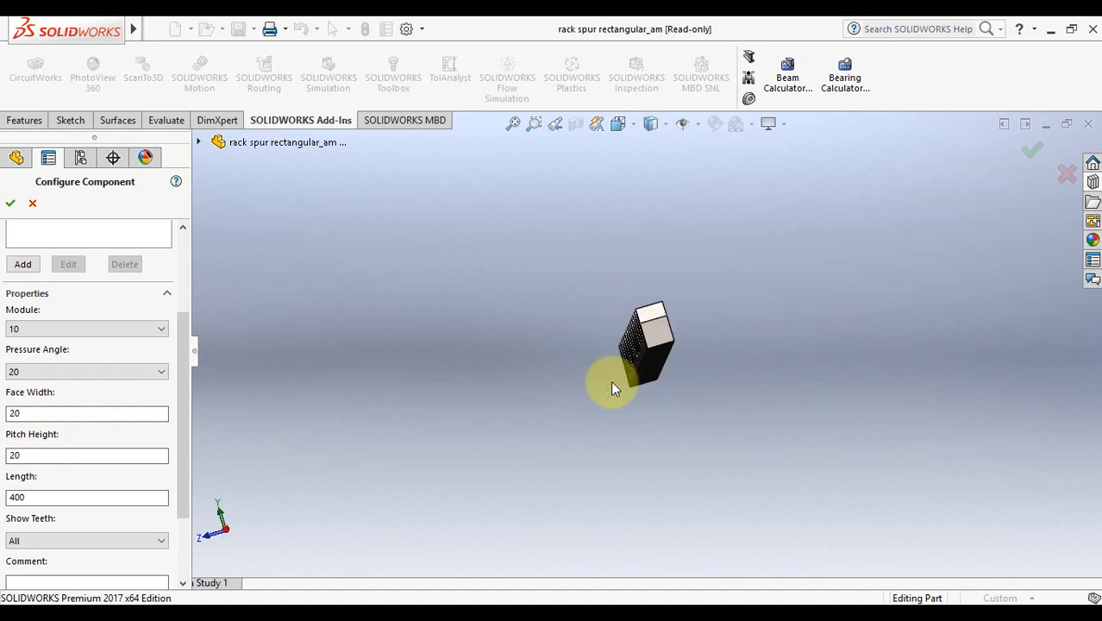
left_click(632, 124)
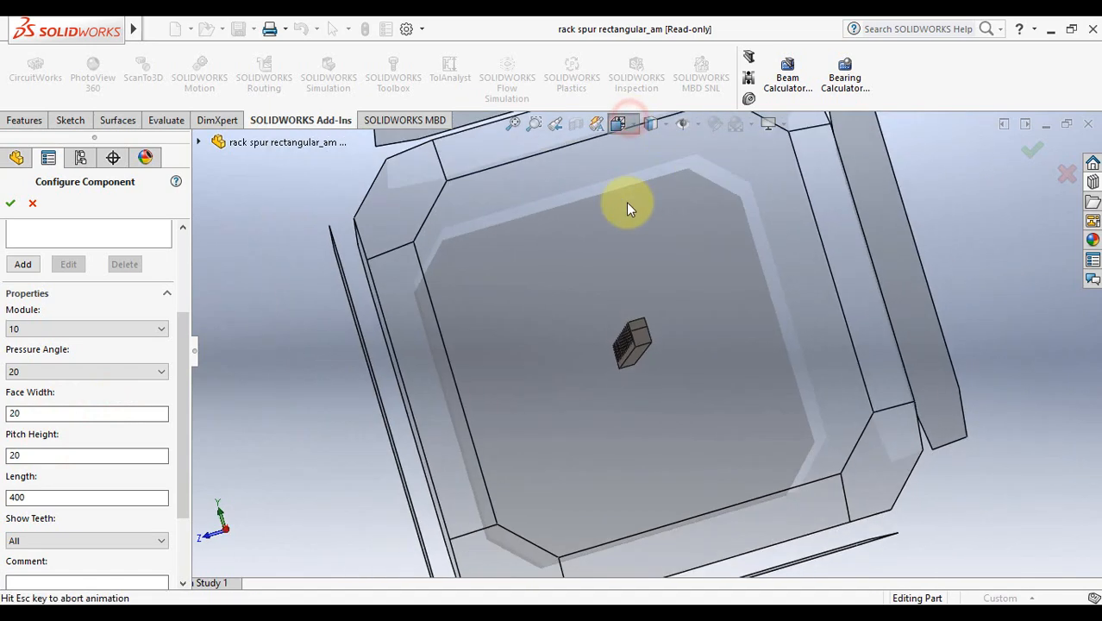
left_click(620, 340)
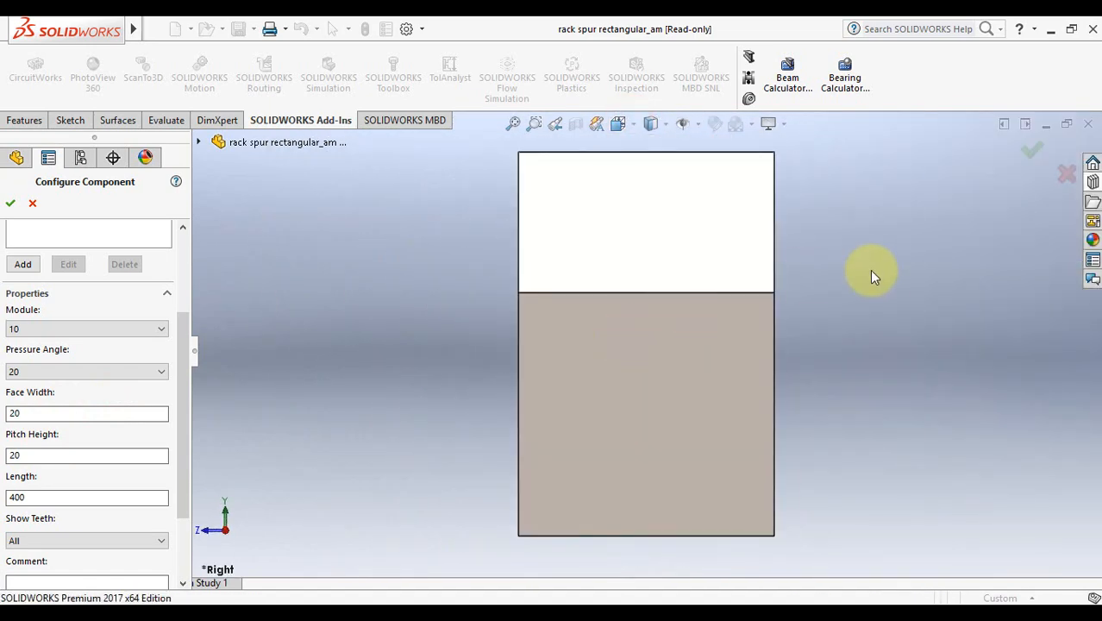
scroll(716, 282, "down", 3)
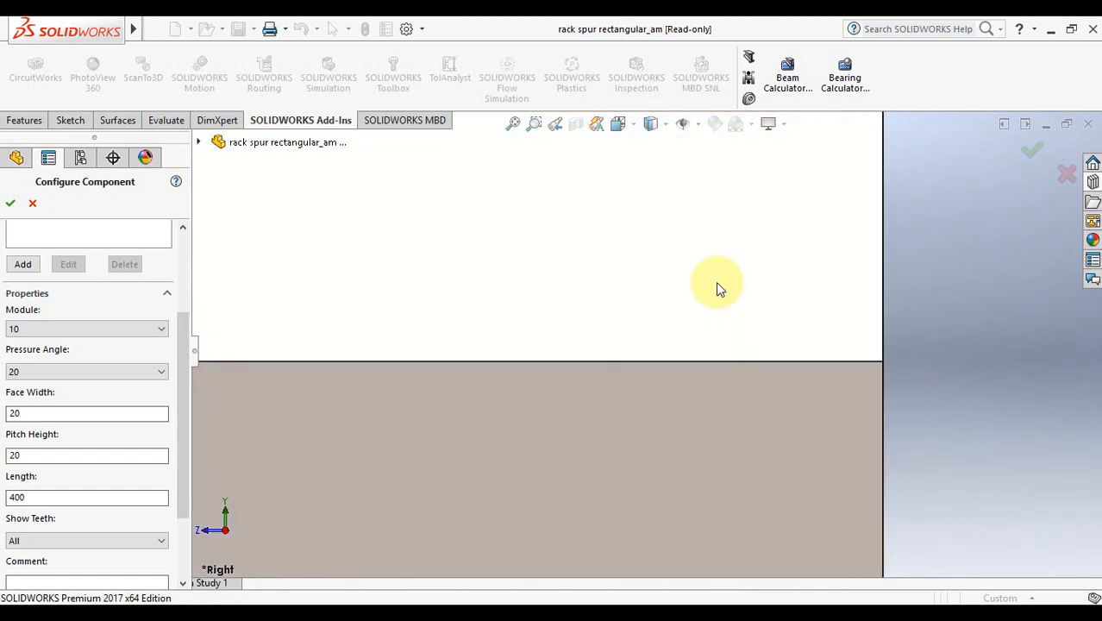
scroll(716, 282, "up", 6)
key("ctrl+1")
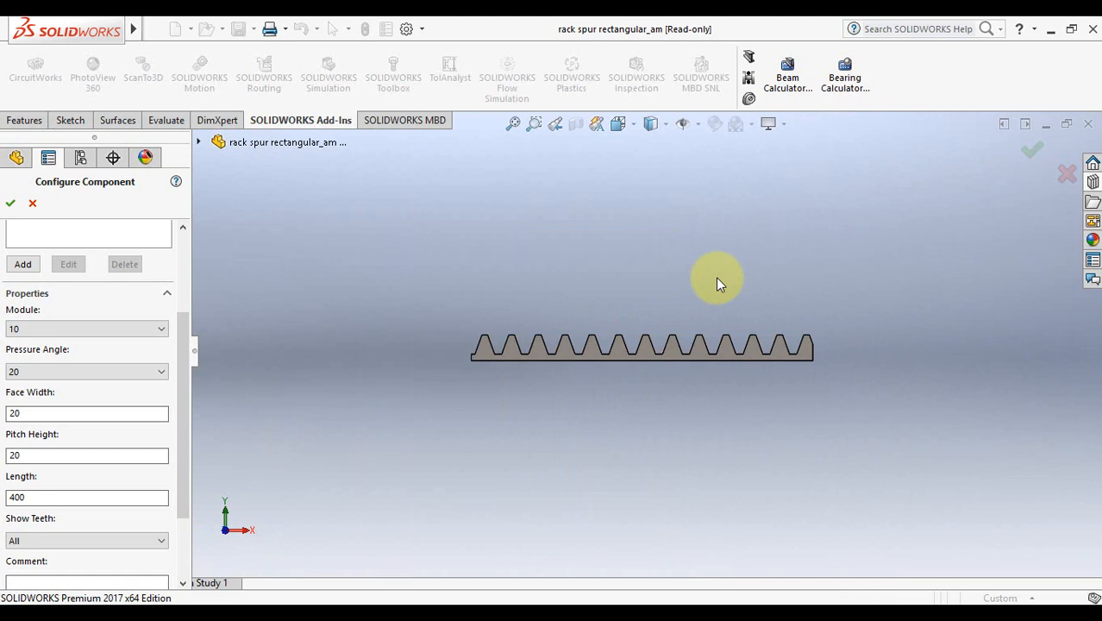
key("shift+Left")
key("shift+Right")
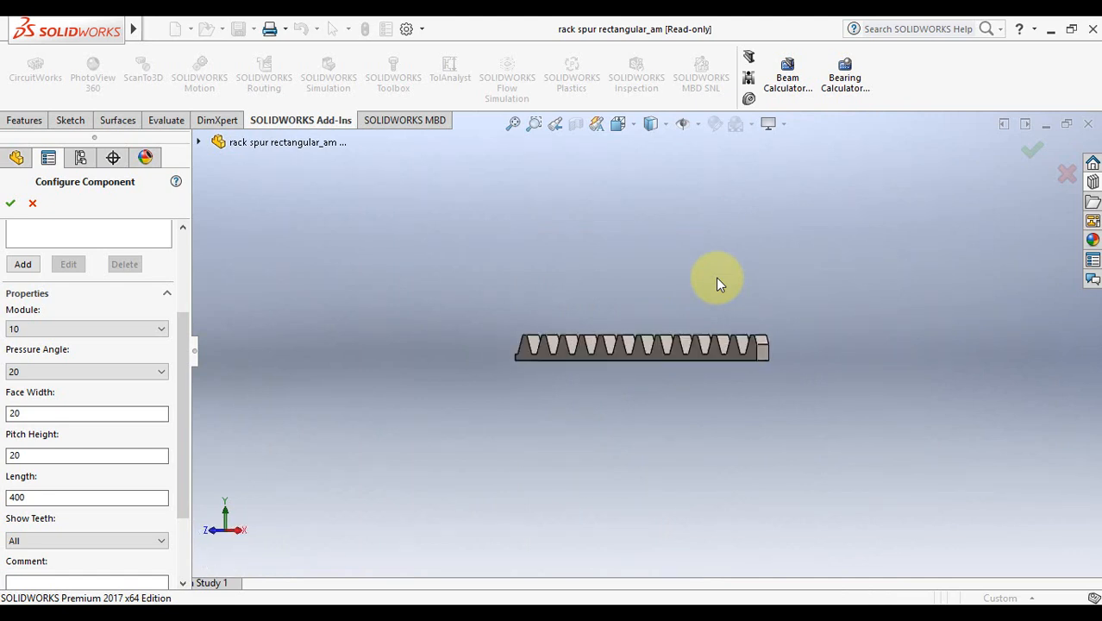
Return the rack to the isometric view, accept its configuration, and minimize the spur gear window to reveal the rack part
key("ctrl+7")
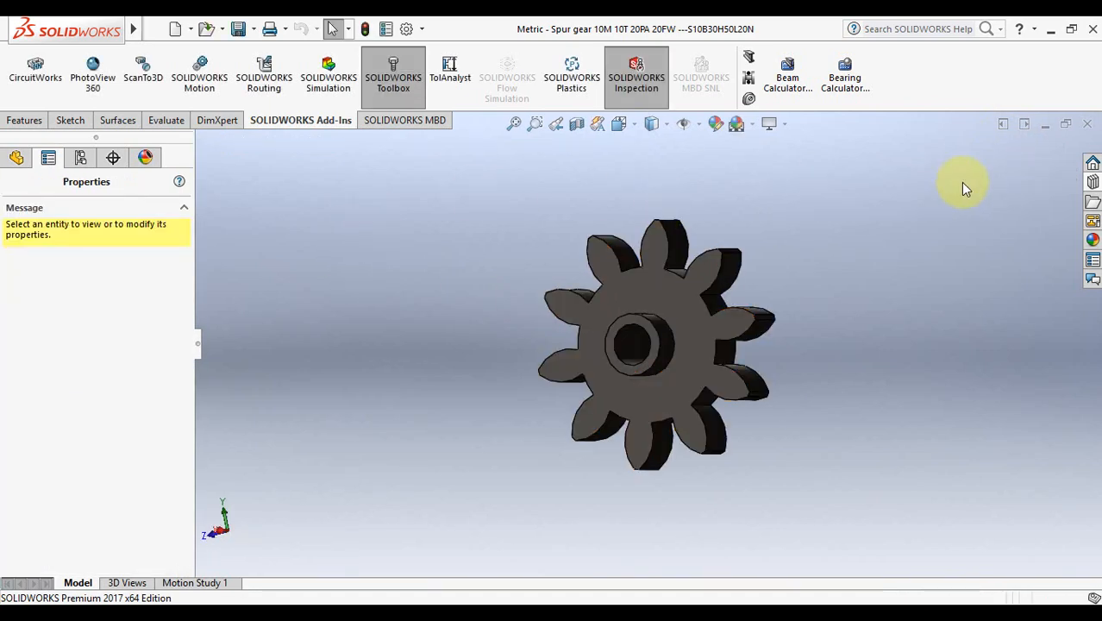
left_click(1044, 124)
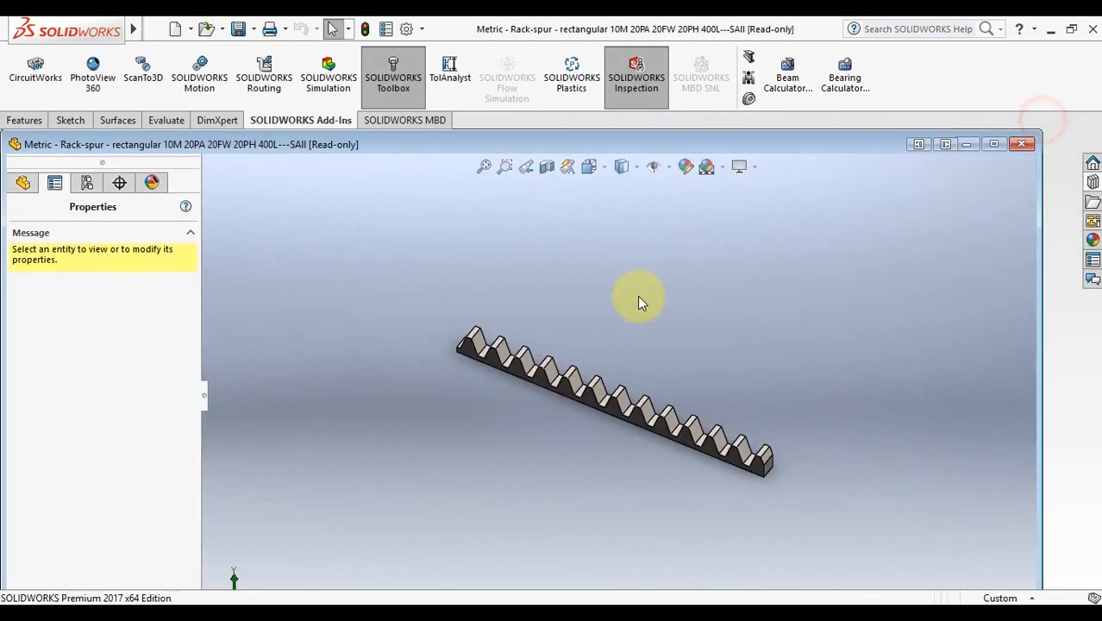
Maximize the rack part's window and save the part as a new file in the Escritorio folder, keeping its generated name
double_click(660, 148)
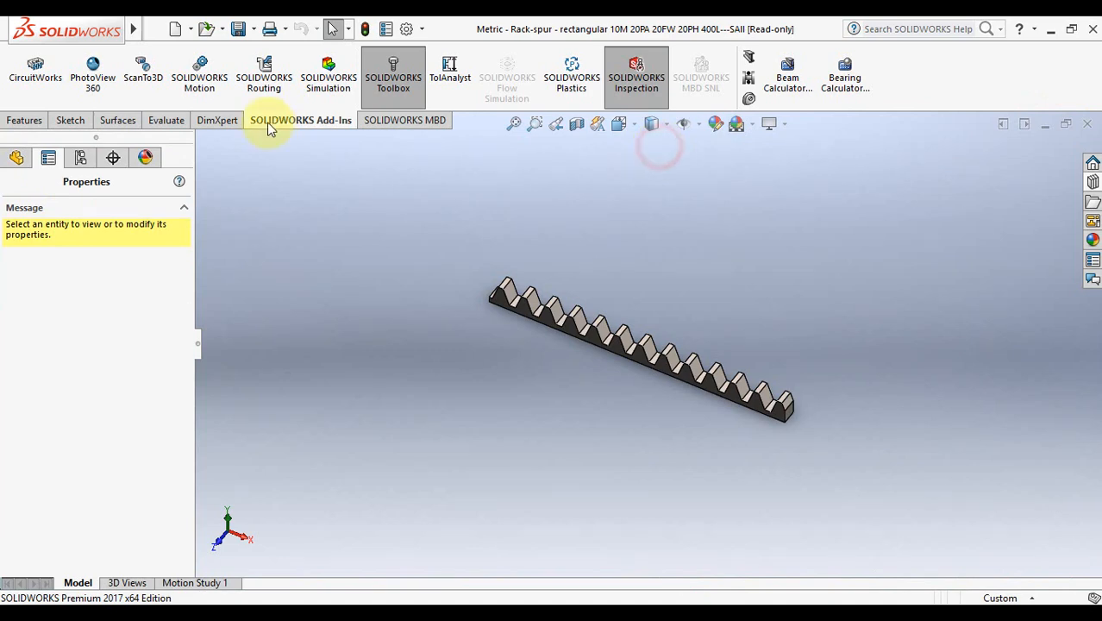
left_click(255, 33)
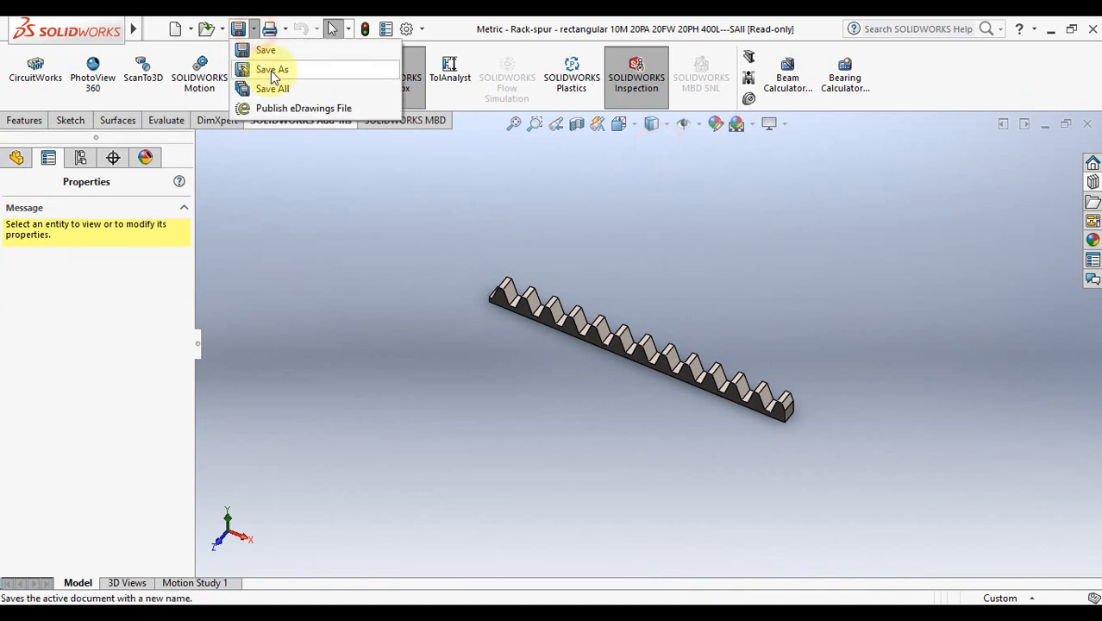
left_click(264, 69)
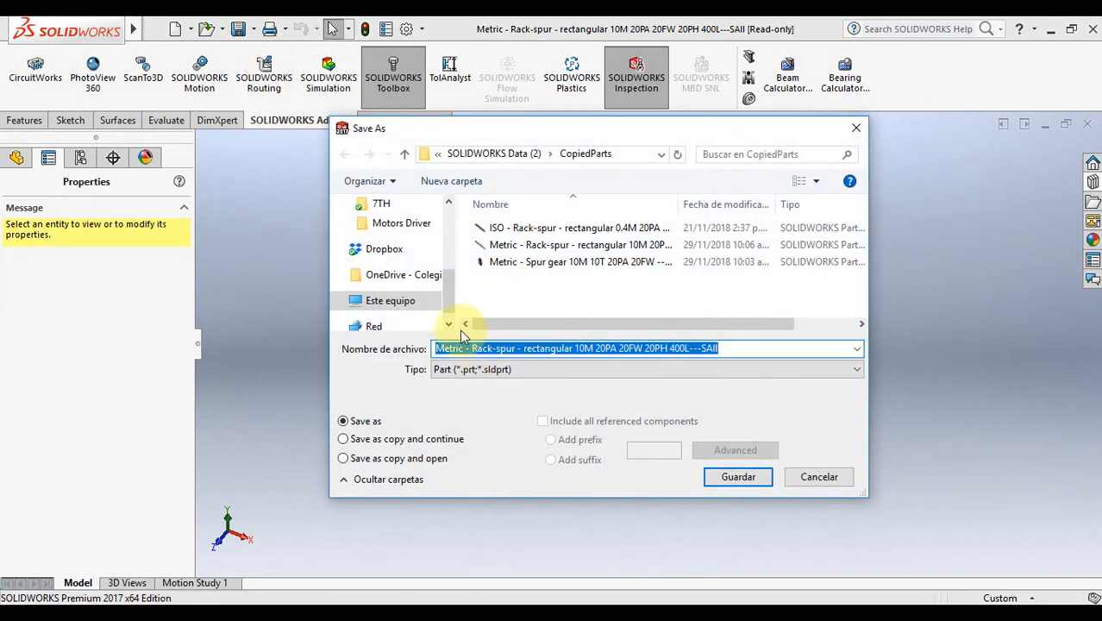
scroll(431, 220, "up", 2)
scroll(448, 223, "up", 5)
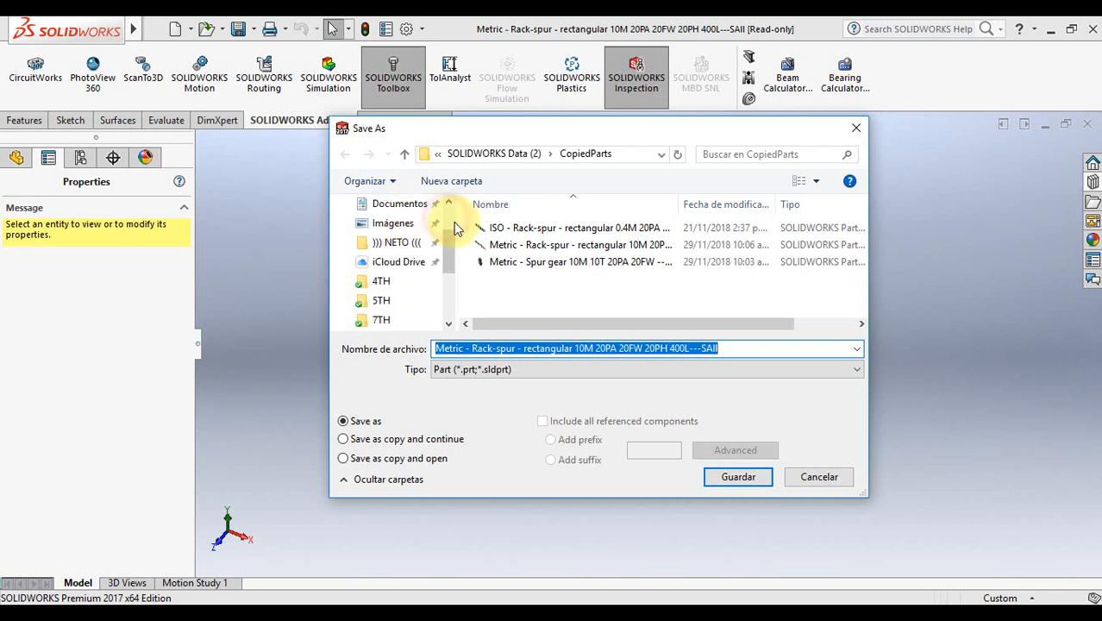
left_click(401, 238)
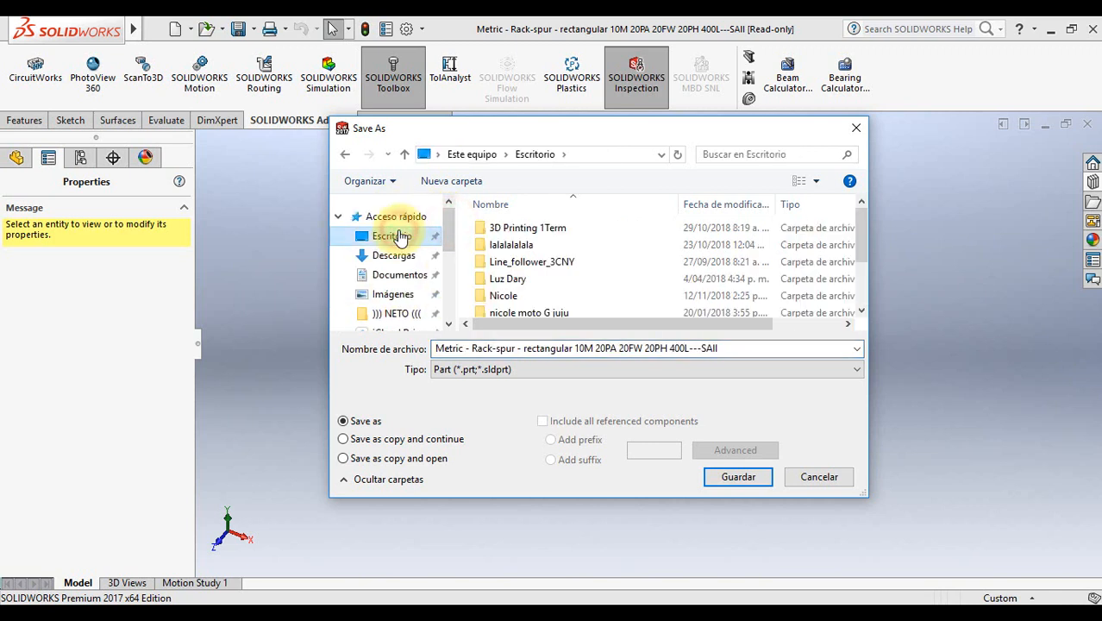
left_click(744, 478)
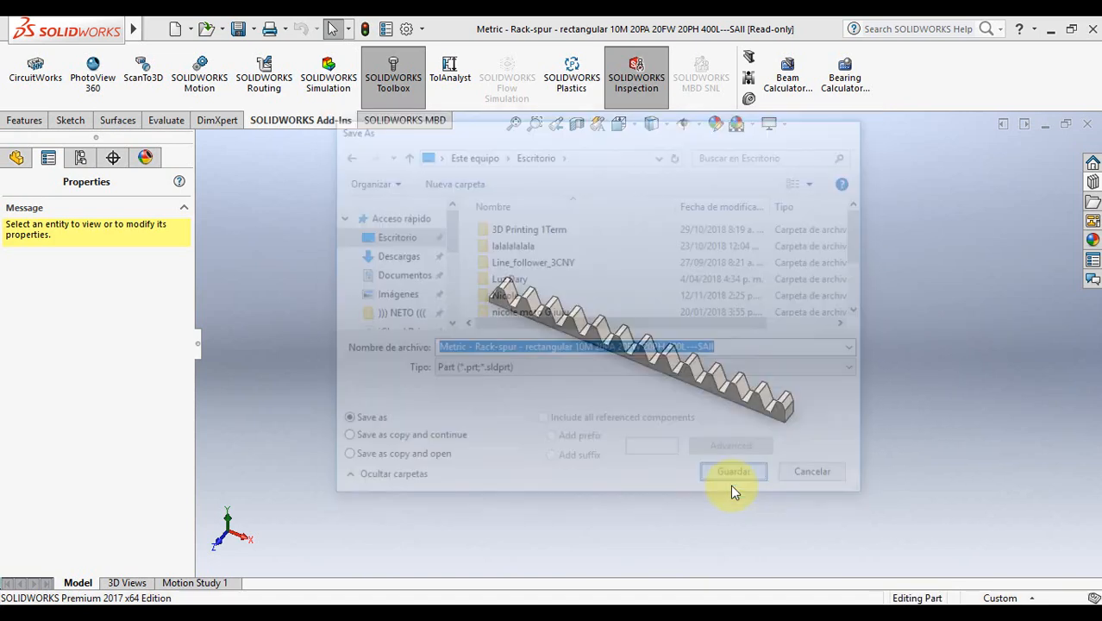